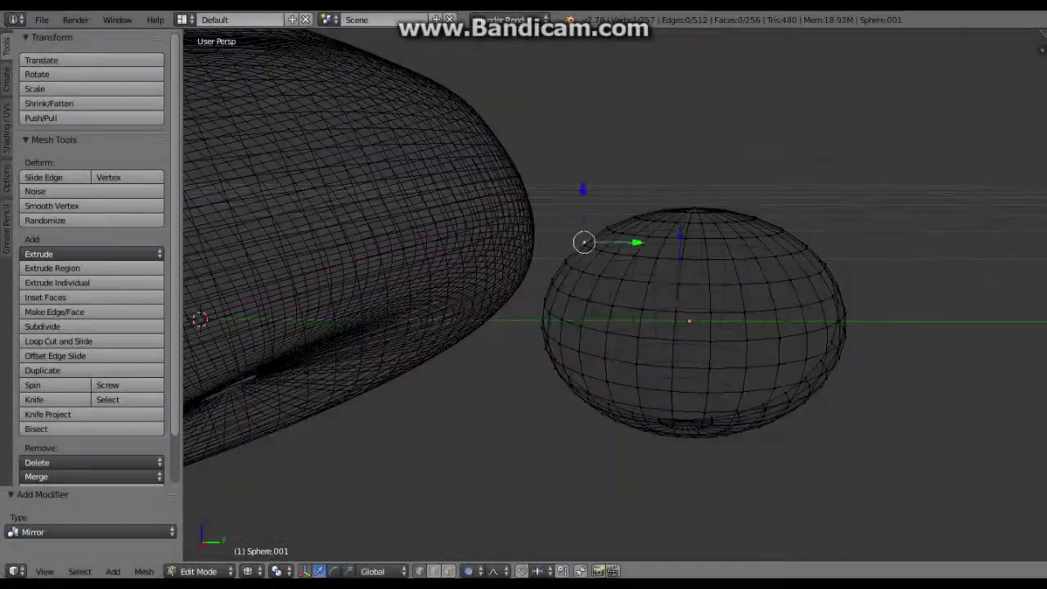
Step: Pull the small sphere's vertices with proportional editing into a flattened, tapered head lobe against the body
key(KP_3)
key(g)
key(Return)
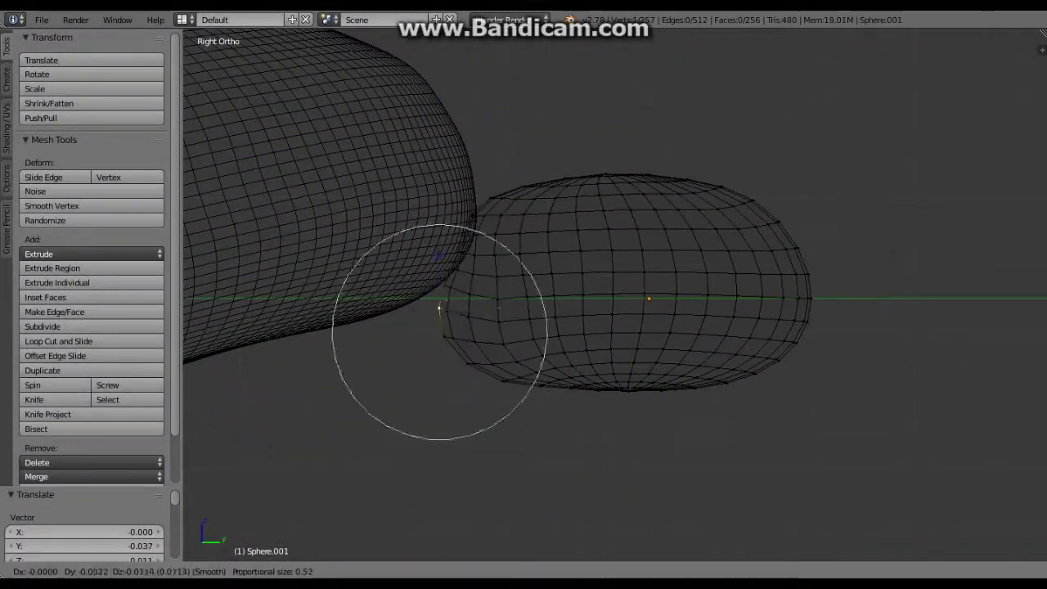
click(374, 327)
middle_drag(374, 328, 491, 213)
mouse_move(524, 327)
middle_down()
mouse_move(655, 295)
mouse_move(589, 328)
mouse_move(622, 295)
middle_up()
key(KP_5)
alt+right_click(553, 353)
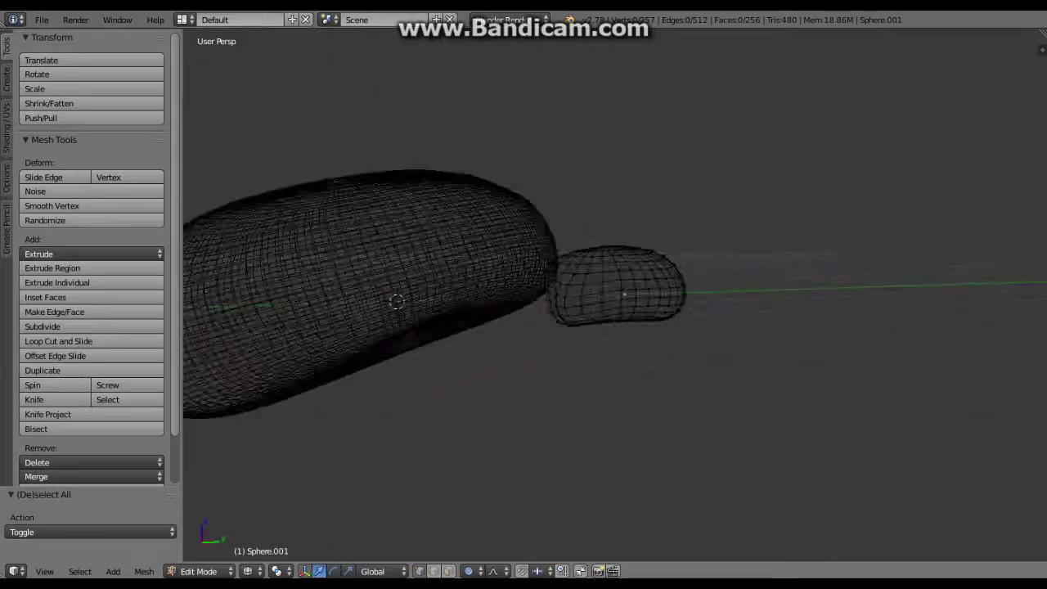
key(Tab)
key(z)
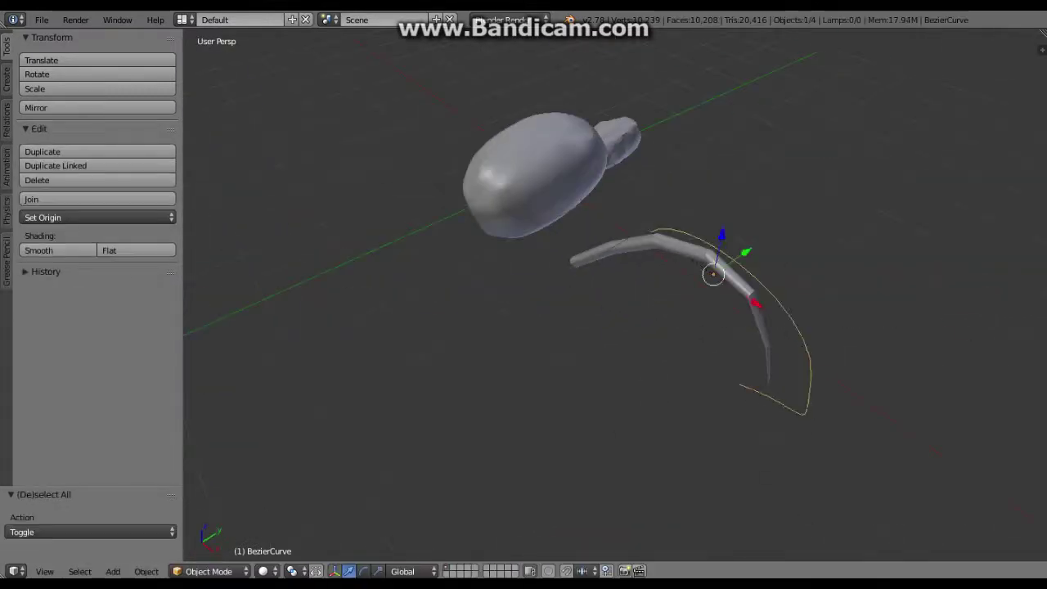
Step: Move and rotate the leg curve's control points to bend the tube into a leg
middle_drag(585, 356, 556, 240)
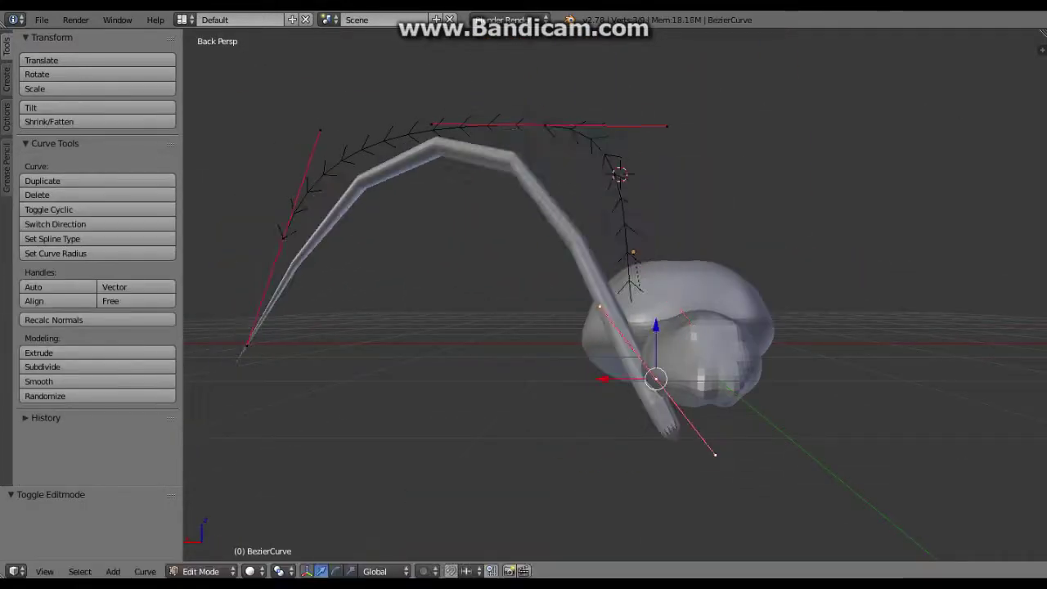
key(Return)
key(r)
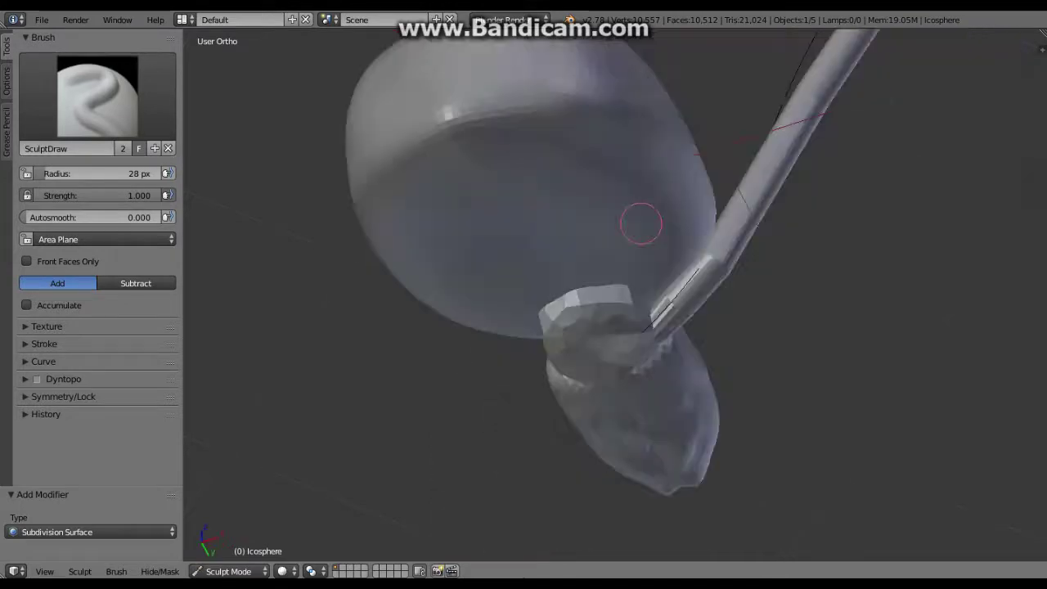
Step: Undo the unwanted cylinder copy and duplicate the leg curve, rotating it 9.884° around the vertical axis
key(Escape)
key(ctrl+z)
key(shift+d)
key(r)
key(Return)
Step: Duplicate the leg several times, shifting and rotating the copies to fan four legs along one side
key(KP_7)
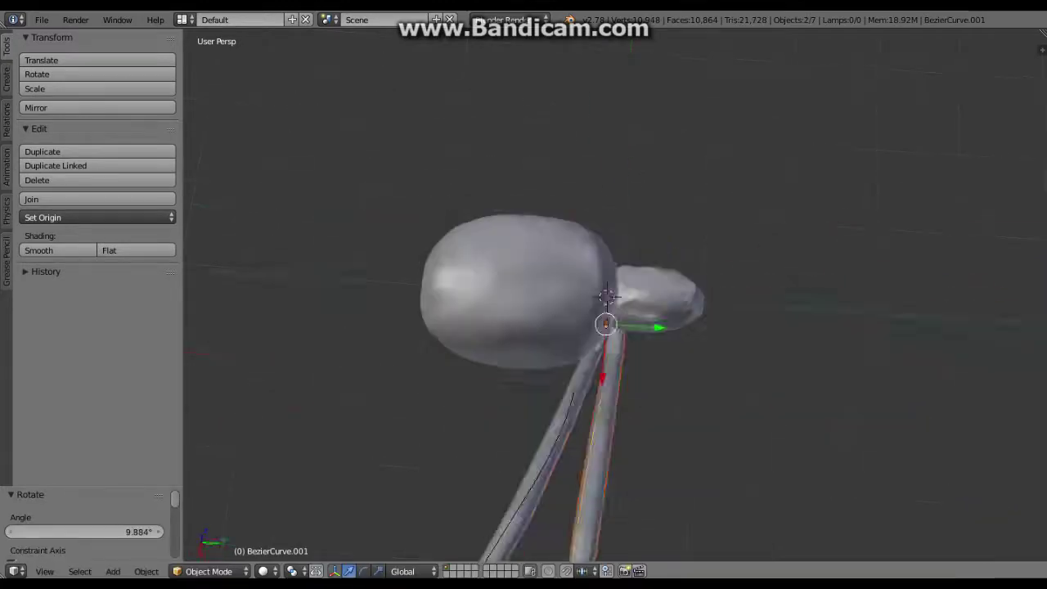
key(shift+d)
key(Return)
key(g)
key(Return)
key(shift+d)
key(r)
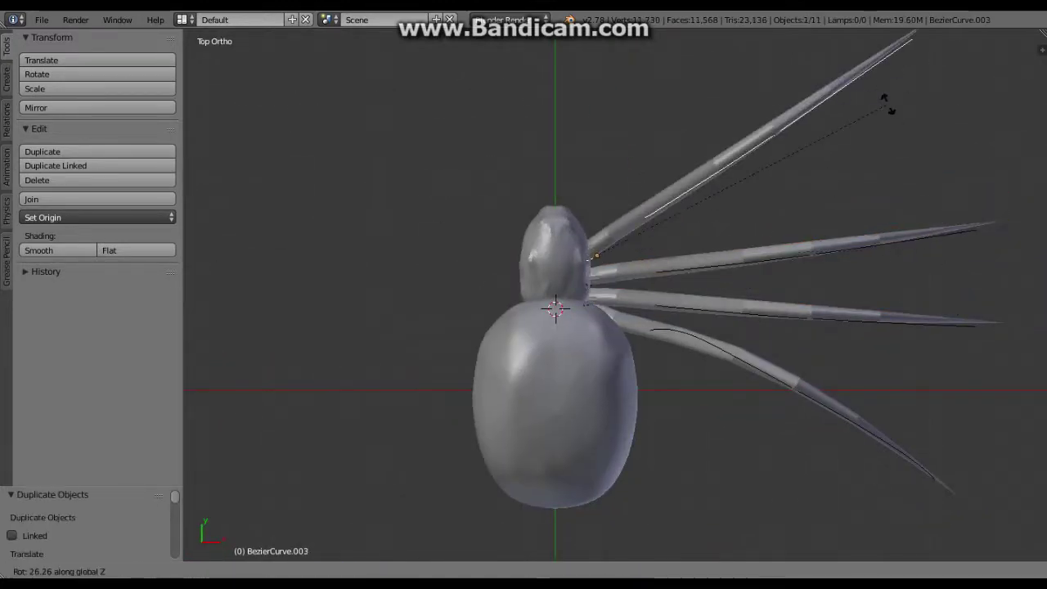
key(Return)
drag(81, 531, 49, 532)
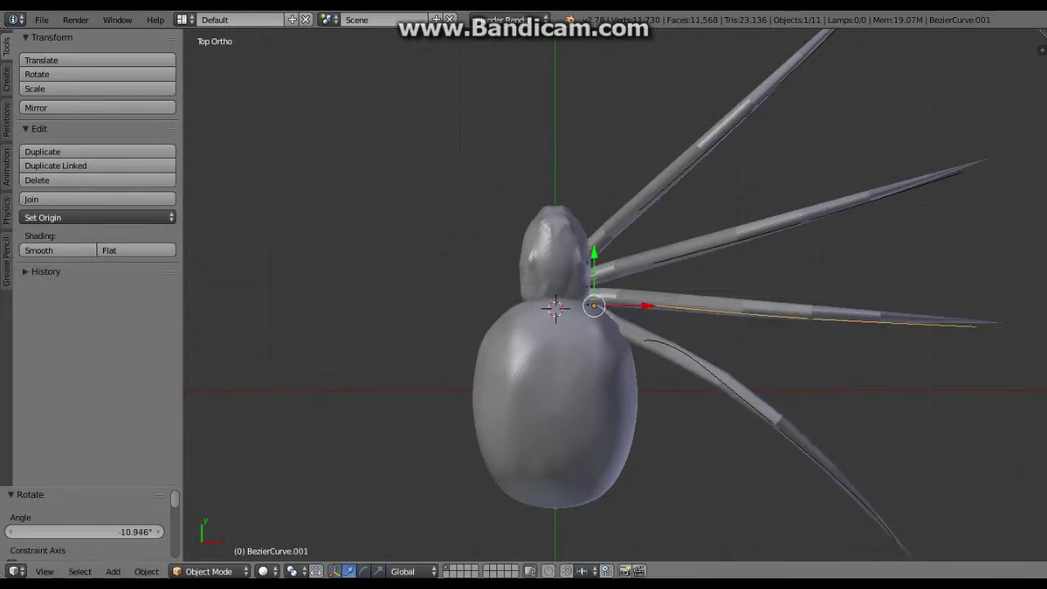
Step: Box-select the legs and mirror them to the other side with scale X -1
key(a)
mouse_move(524, 327)
middle_down()
mouse_move(572, 311)
mouse_move(491, 246)
middle_up()
right_click(523, 293)
text(b)
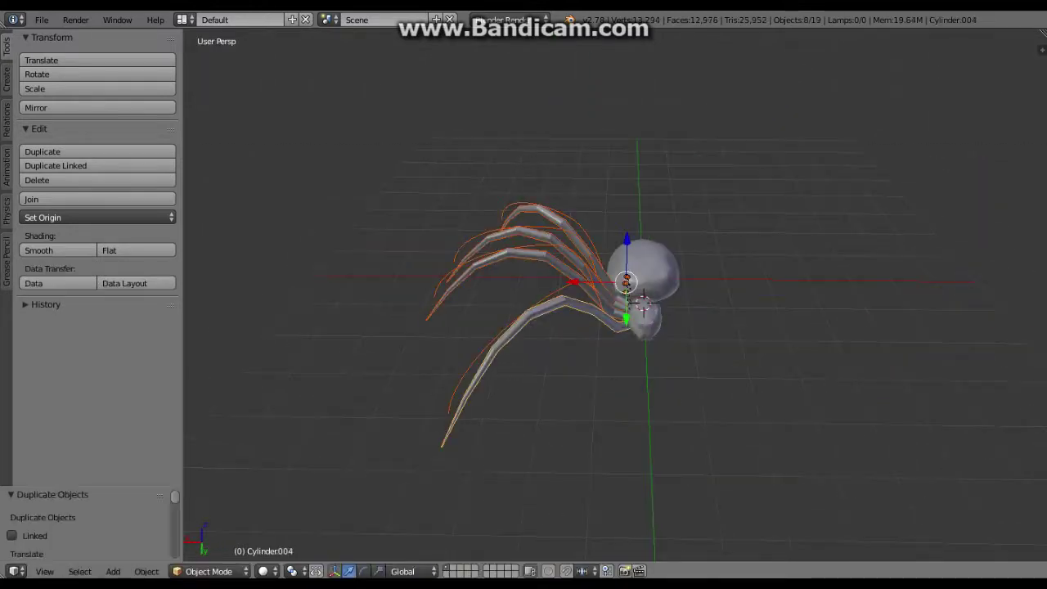
text(sx-1)
key(Return)
Step: Tilt the mirrored legs around the Y axis
middle_drag(712, 374, 736, 311)
key(r)
key(y)
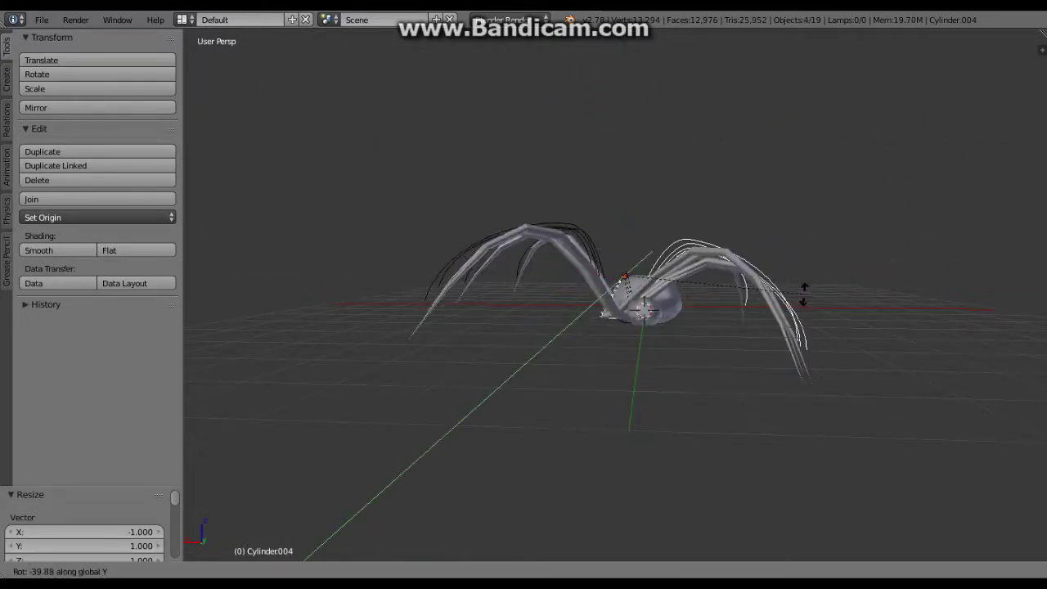
click(805, 293)
middle_drag(804, 293, 802, 352)
scroll(595, 303, up, 2)
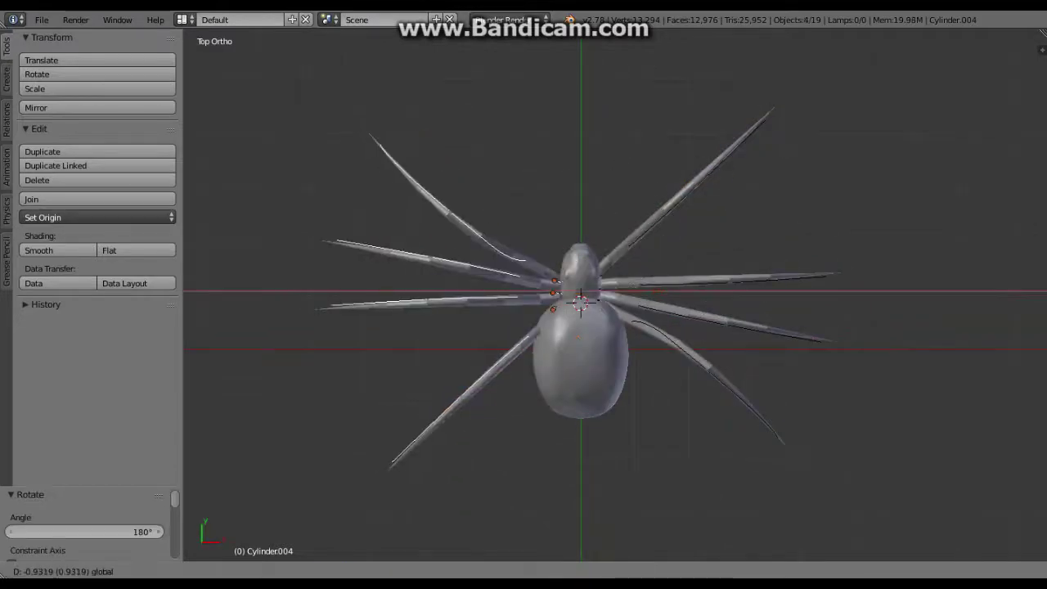
Step: Rotate the left legs slightly around Z so they line up with the body
right_click(553, 311)
key(r)
key(z)
key(r)
key(Return)
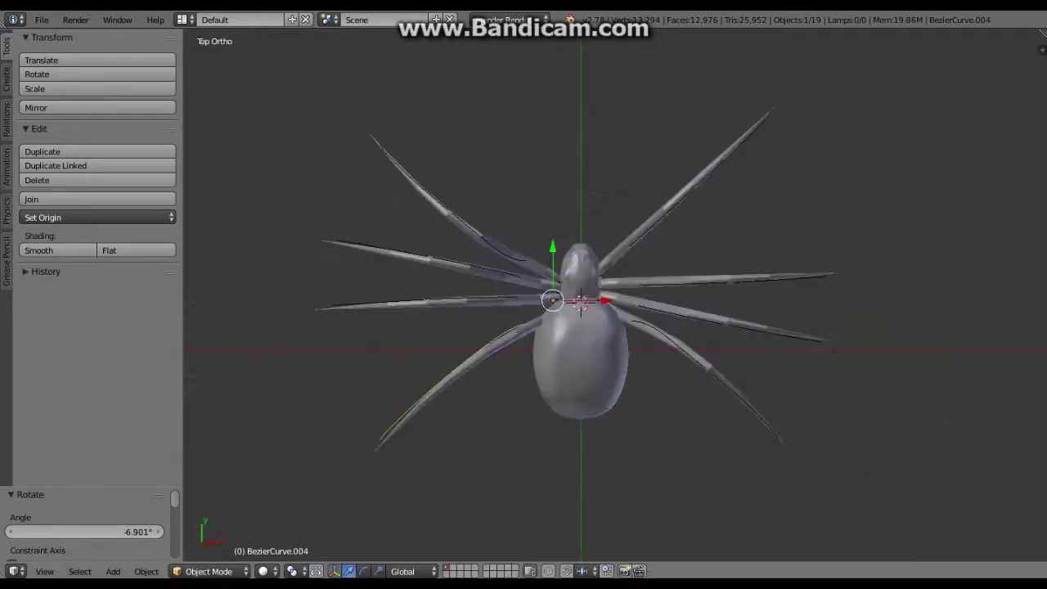
click(804, 327)
middle_drag(804, 327, 701, 182)
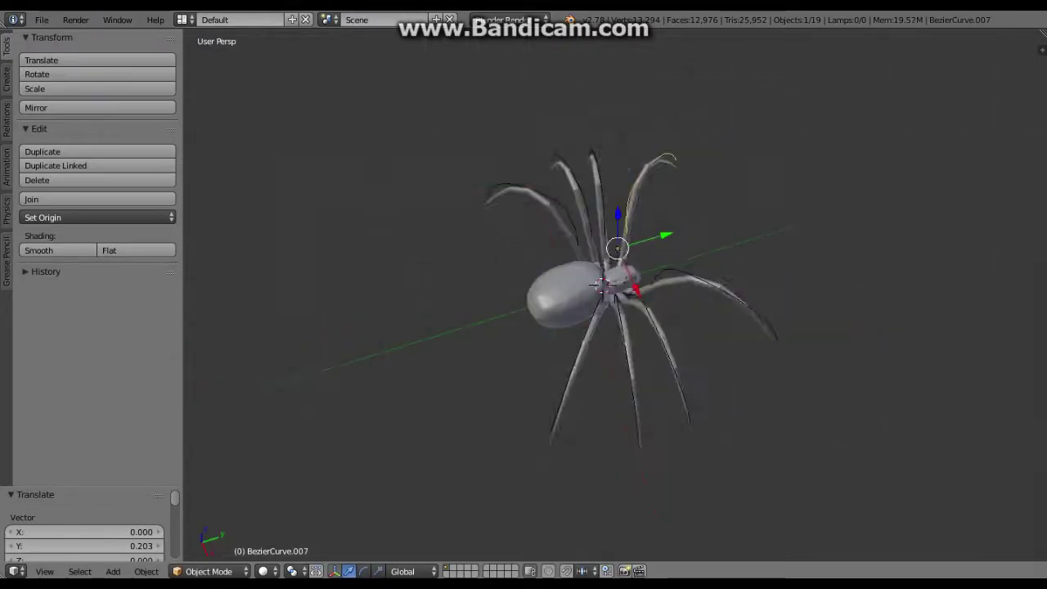
Step: Inspect the eight-legged spider from below and add an icosphere for a fang
key(a)
middle_drag(606, 302, 605, 205)
scroll(606, 303, down, 5)
scroll(605, 303, up, 2)
scroll(679, 338, up, 5)
key(shift+a)
click(771, 397)
Step: Shrink the new icosphere and stretch its vertices into a pointed fang spike
scroll(720, 398, up, 3)
key(s)
key(Tab)
mouse_move(720, 398)
middle_down()
mouse_move(625, 335)
mouse_move(573, 344)
middle_up()
key(g)
click(600, 491)
mouse_move(600, 491)
middle_down()
mouse_move(638, 393)
mouse_move(628, 304)
mouse_move(584, 409)
middle_up()
Step: Adjust the spike's top vertex along Z, then return to Object Mode and review the fangs from behind
key(a)
right_click(628, 304)
key(g)
key(z)
key(Escape)
key(Tab)
key(ctrl+KP_1)
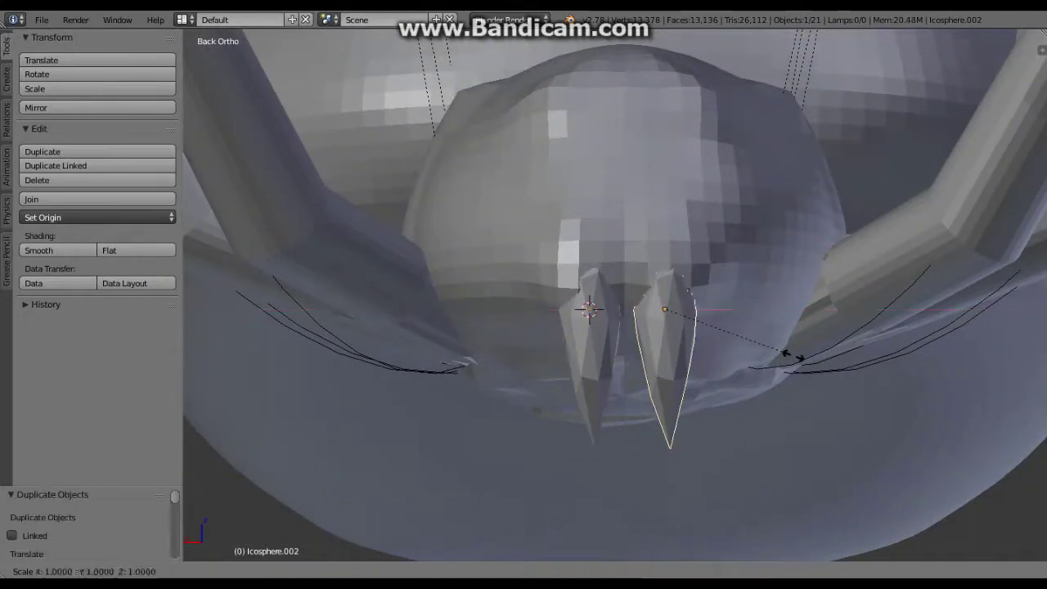
key(a)
scroll(589, 327, down, 5)
mouse_move(589, 327)
middle_down()
mouse_move(498, 299)
mouse_move(610, 311)
mouse_move(573, 245)
middle_up()
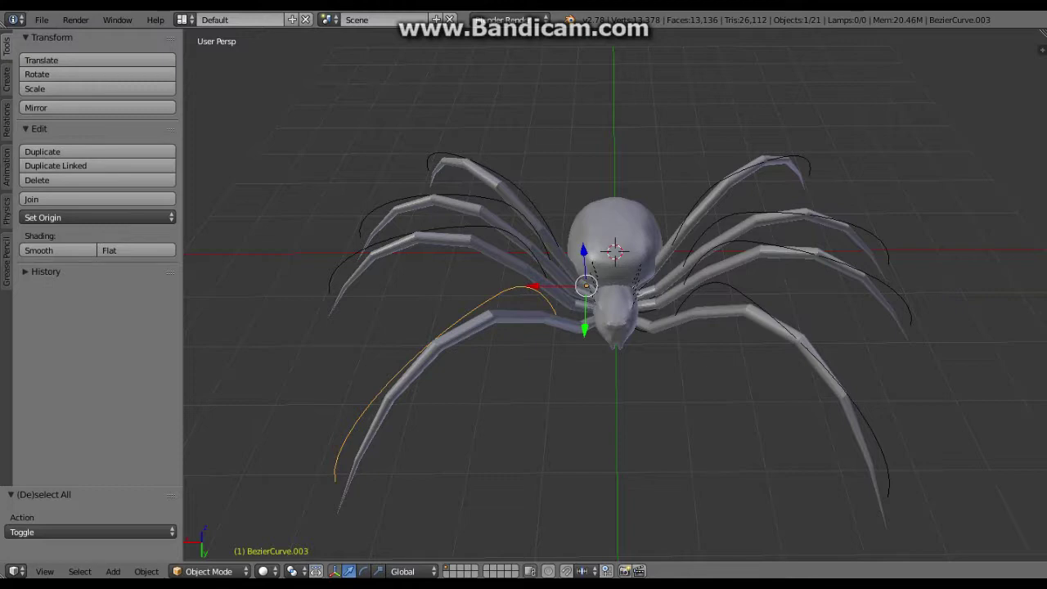
Step: Hook the leg curve's tip point to a new empty and keyframe its location at frame 1
key(Tab)
middle_drag(622, 294, 734, 255)
key(Tab)
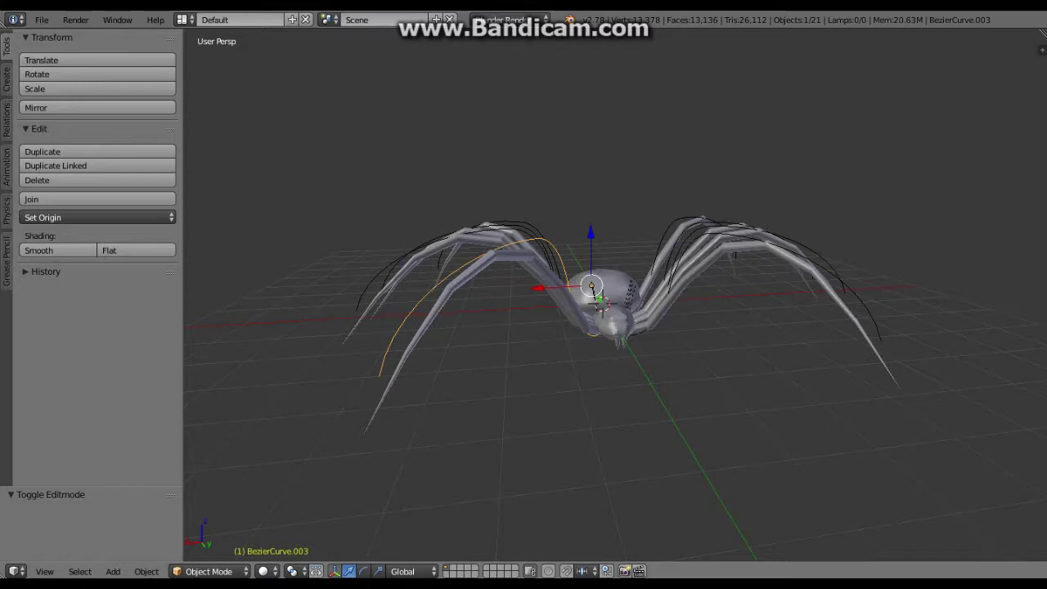
key(Tab)
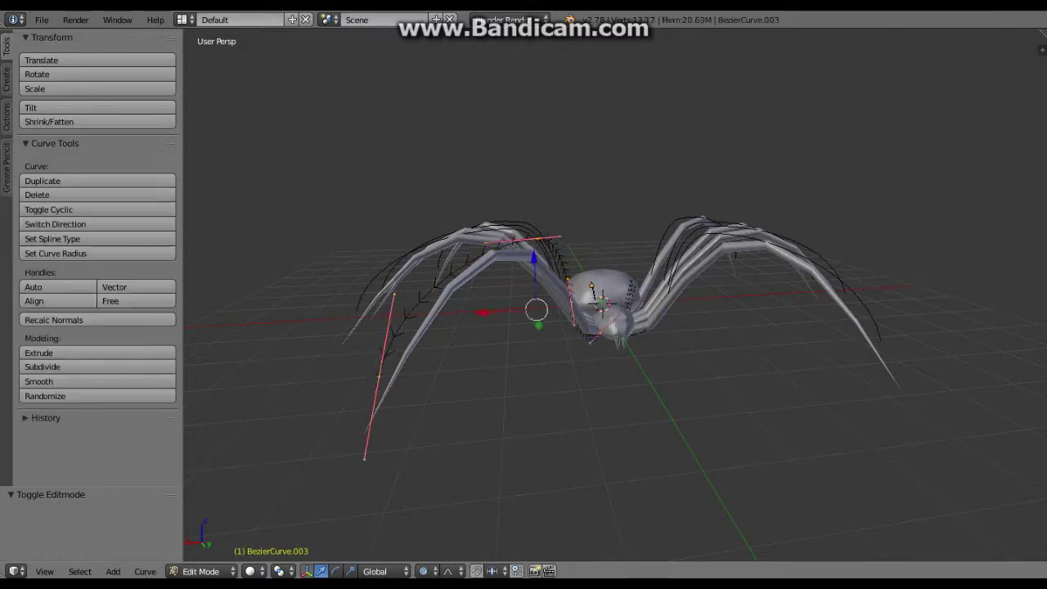
key(ctrl+h)
key(Tab)
key(g)
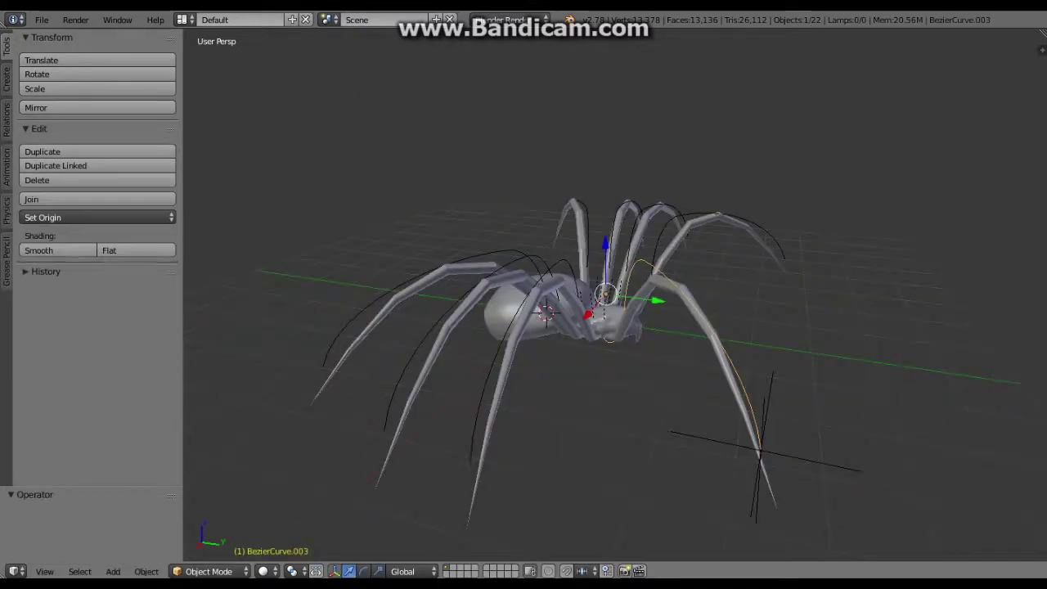
right_click(414, 350)
key(i)
click(409, 334)
scroll(409, 334, down, 2)
Step: Duplicate the empty, move it to reposition the leg, and keyframe it at frame 10
key(a)
middle_drag(409, 334, 458, 245)
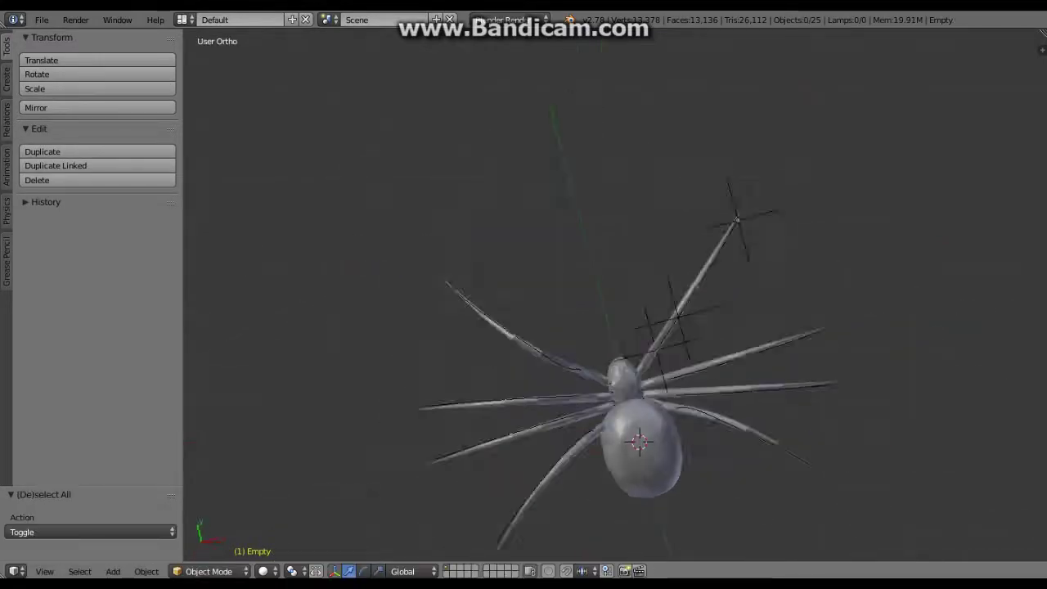
key(KP_5)
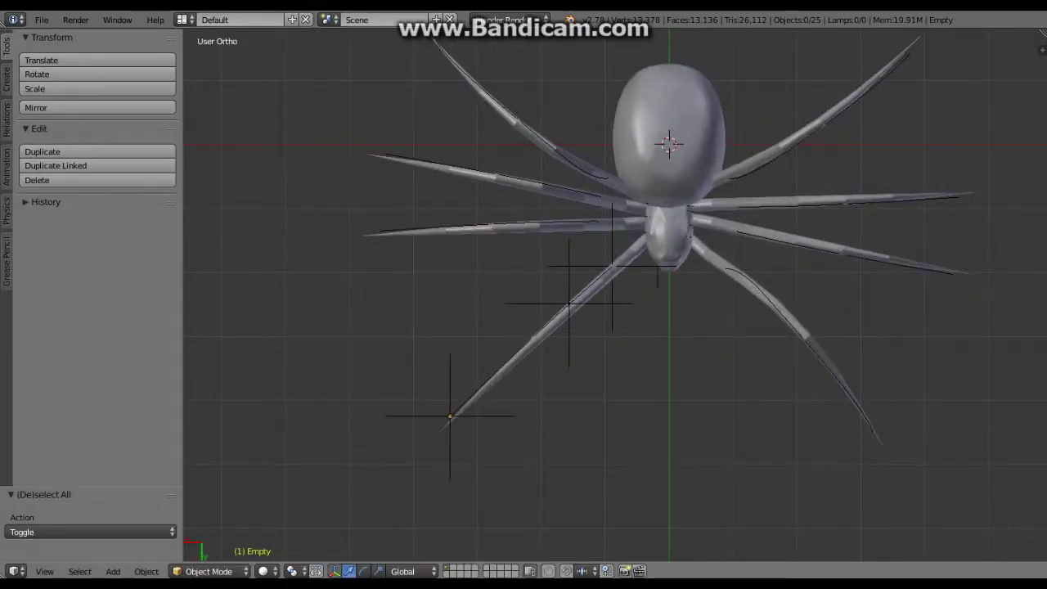
key(shift+d)
click(562, 279)
middle_drag(561, 278, 671, 311)
key(g)
click(616, 336)
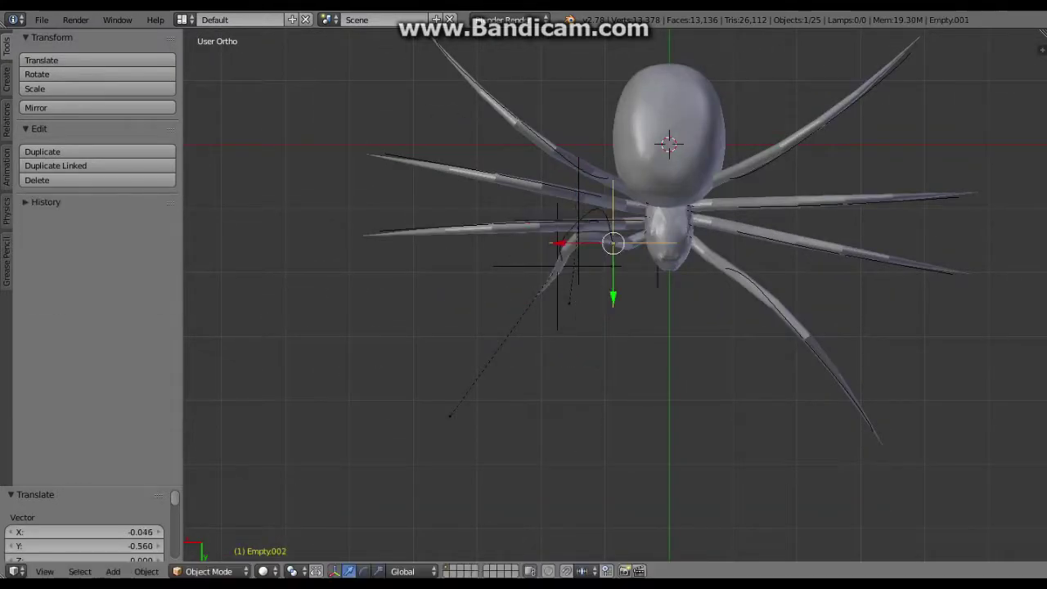
right_drag(557, 268, 598, 268)
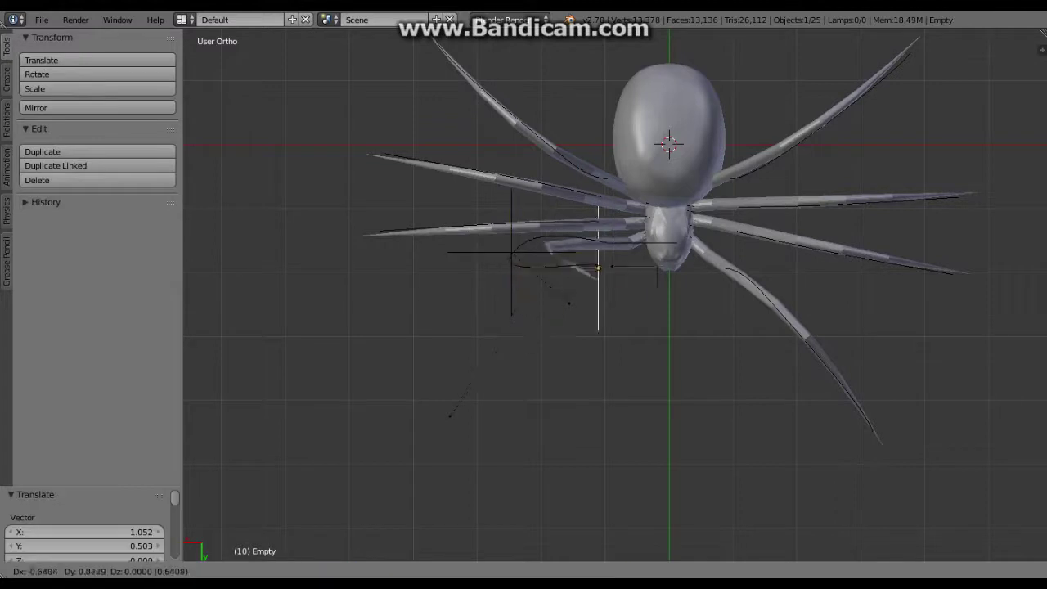
click(522, 286)
key(i)
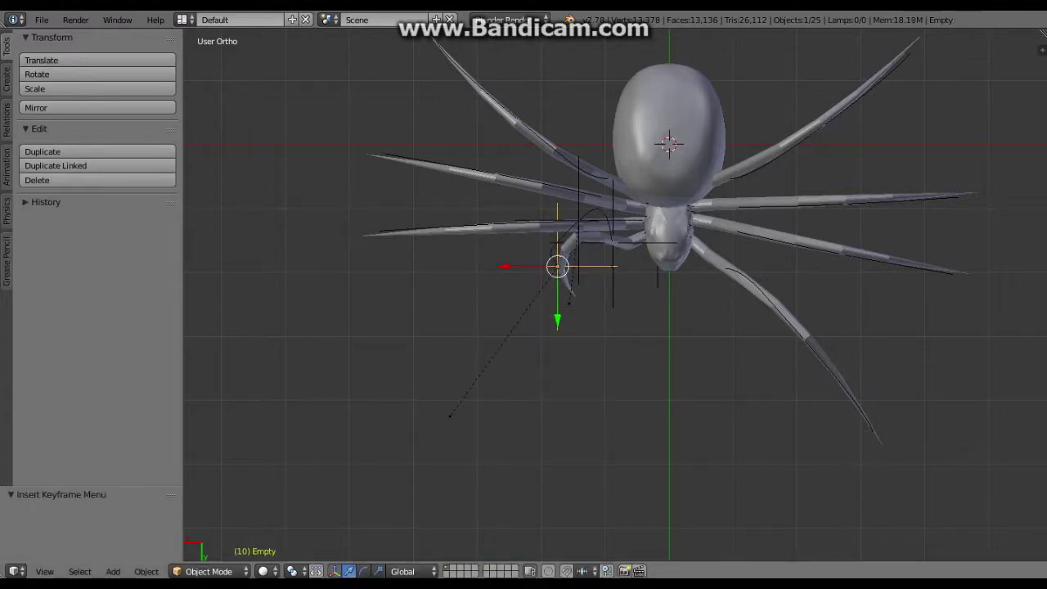
Step: Nudge Empty.001 left and keyframe it at frame 8, then re-pose and keyframe the empty
key(Left)
key(Left)
key(g)
click(545, 269)
key(i)
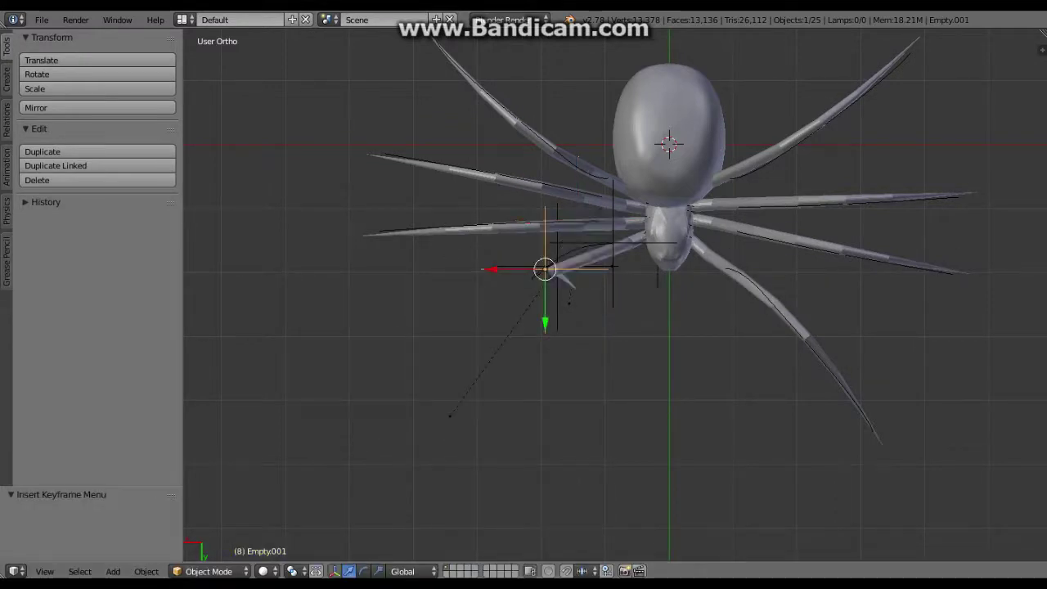
key(ctrl+z)
middle_drag(572, 368, 573, 269)
key(ctrl+z)
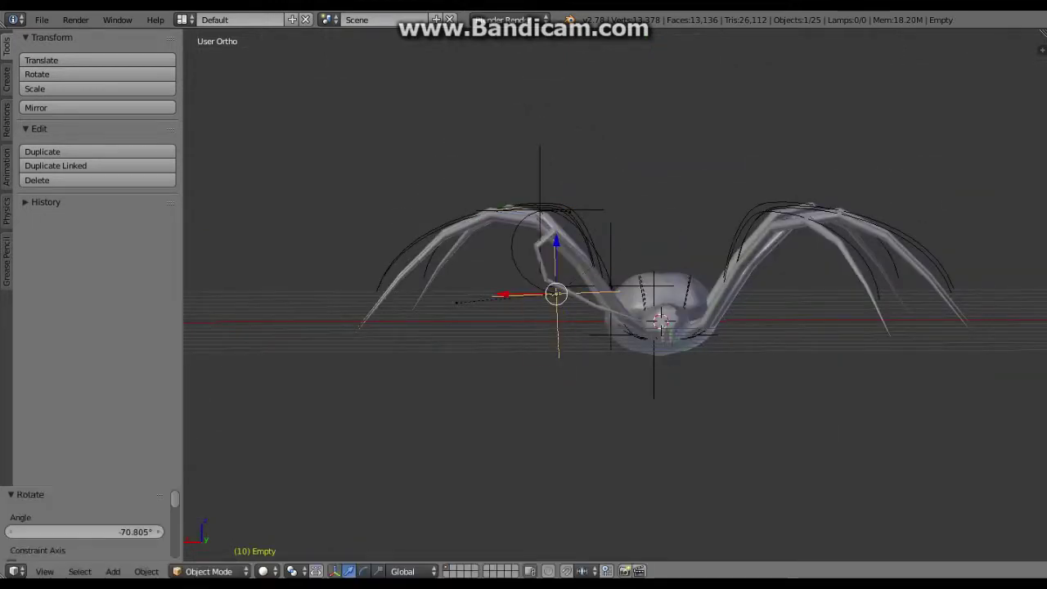
key(i)
click(444, 365)
Step: At frame 20, move the empty to swing the leg forward and keyframe it
key(KP_7)
key(Up)
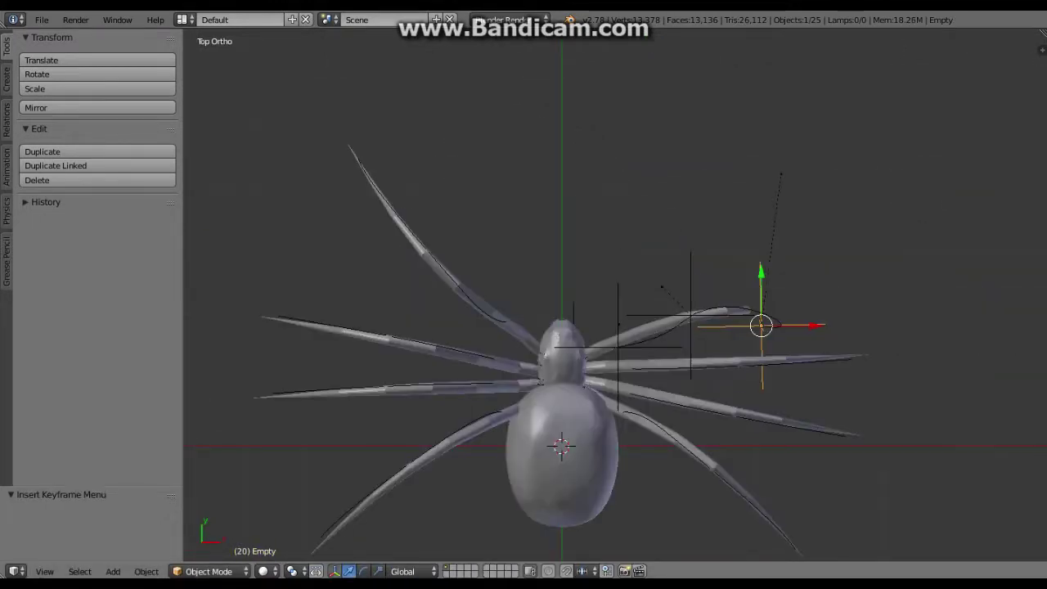
key(ctrl+z)
key(ctrl+z)
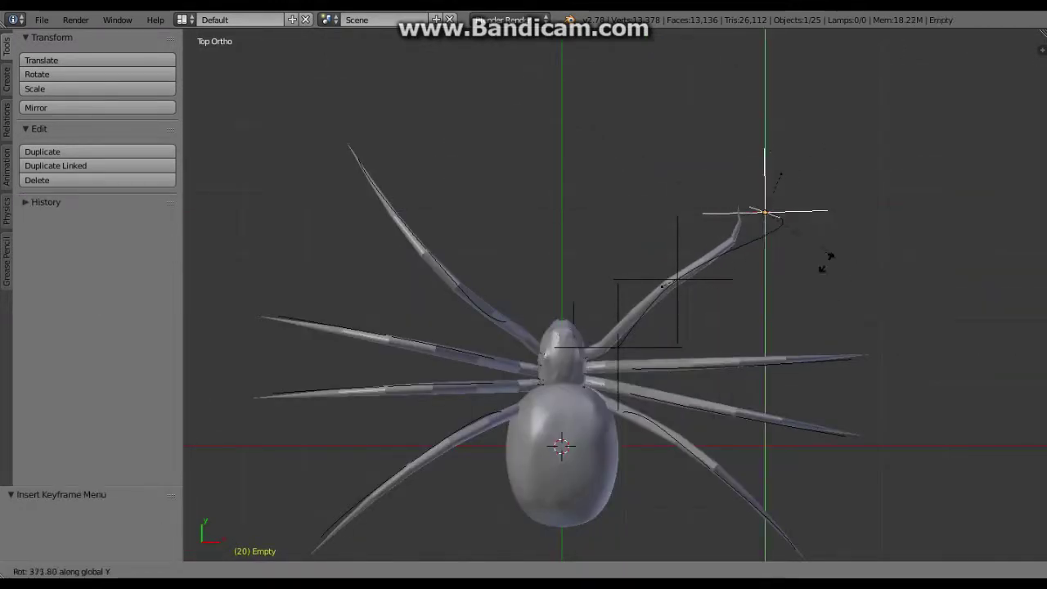
click(843, 260)
middle_drag(843, 260, 736, 205)
key(ctrl+KP_1)
key(i)
key(Return)
key(Left)
key(Left)
key(Left)
Step: Add a ground plane beneath the spider and start positioning it
click(666, 433)
key(shift+a)
click(713, 412)
key(g)
click(517, 211)
Step: Replace the ground plane with a cube stretched into a wide ground slab
key(i)
key(Escape)
key(x)
key(Return)
key(shift+a)
click(655, 427)
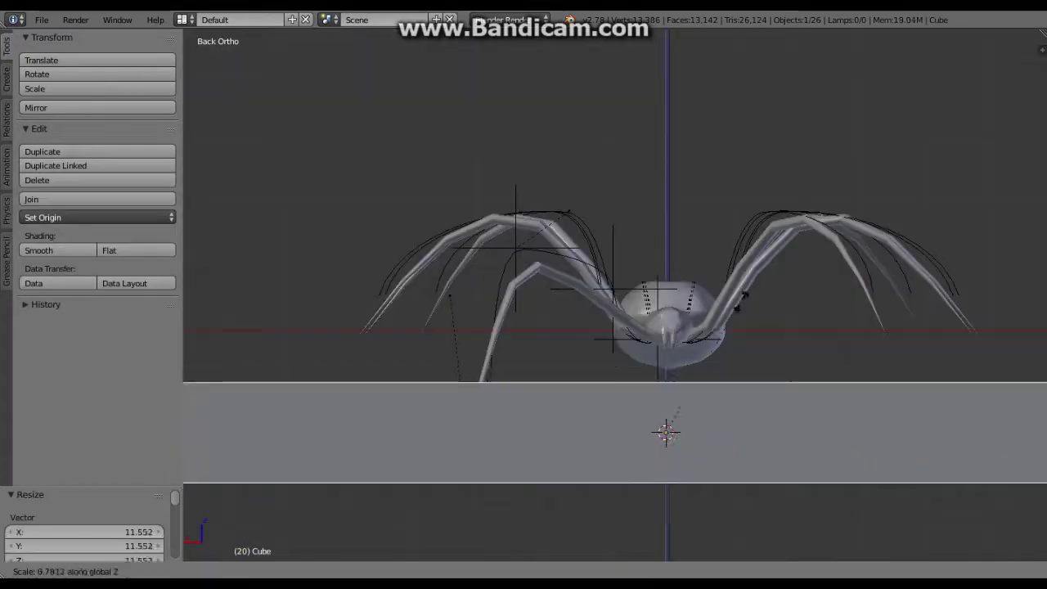
drag(666, 442, 664, 431)
Step: Try rotating the hook empty, undo it, and switch to top view
right_click(467, 417)
key(r)
click(631, 474)
key(ctrl+z)
key(KP_7)
Step: Orbit around the spider to inspect it from angled, front and low side views
key(a)
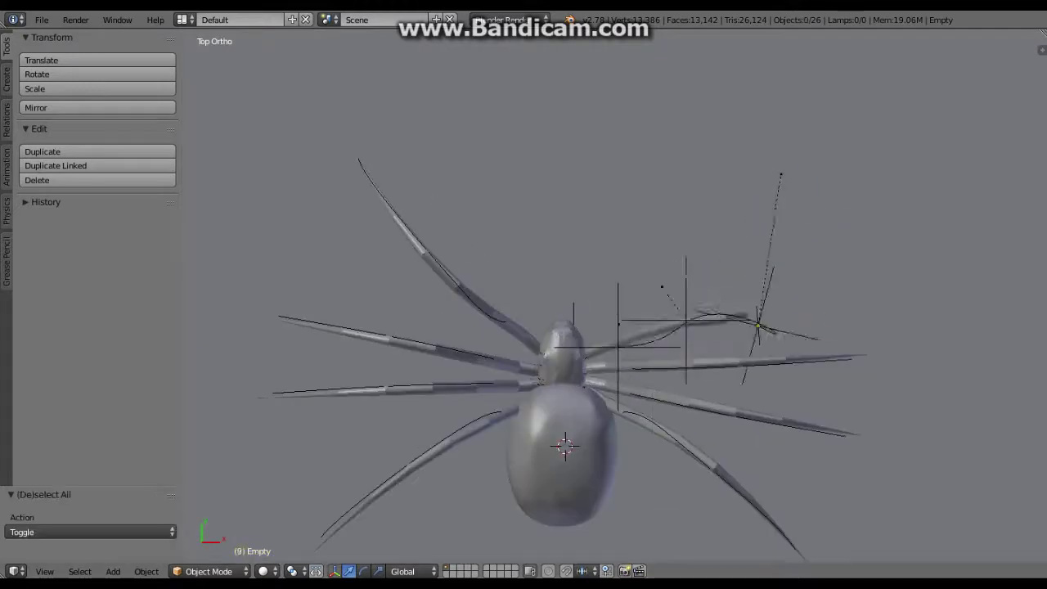
mouse_move(621, 368)
middle_down()
mouse_move(621, 270)
mouse_move(671, 229)
middle_up()
mouse_move(622, 327)
middle_down()
mouse_move(573, 360)
mouse_move(573, 328)
middle_up()
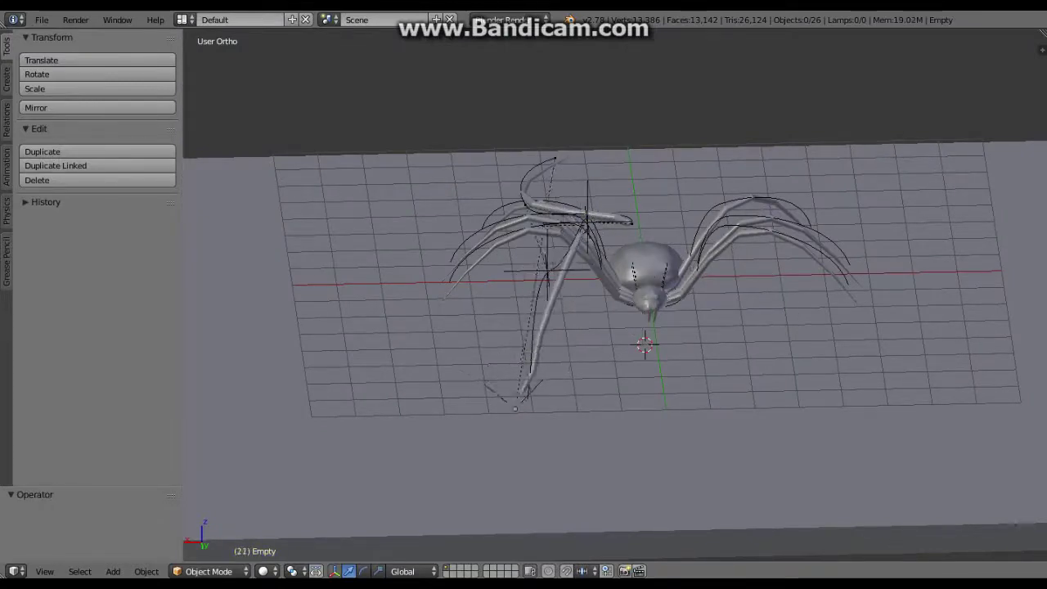
middle_drag(622, 327, 573, 311)
key(a)
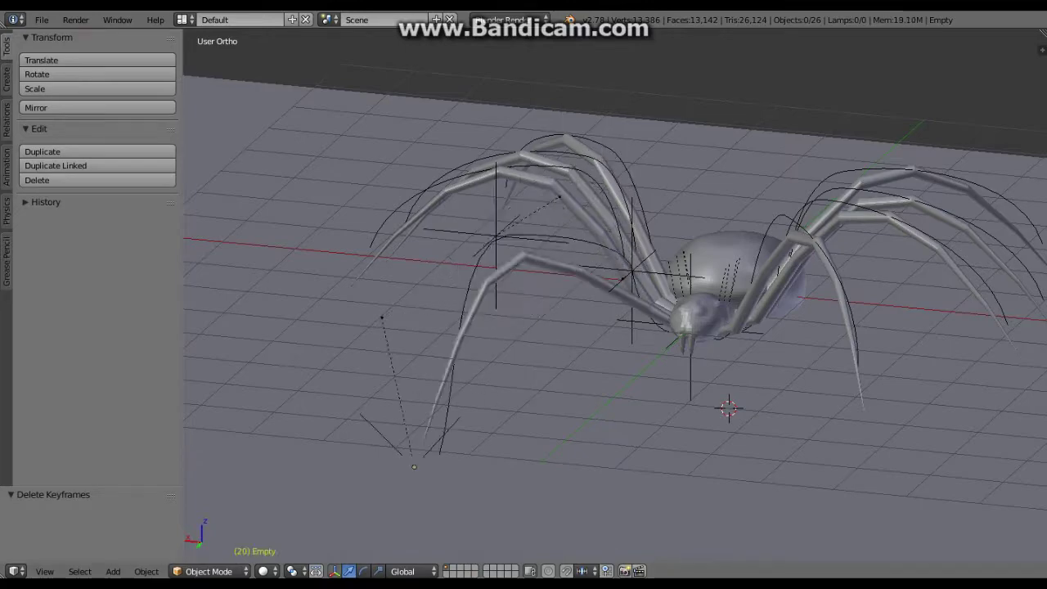
middle_drag(622, 327, 572, 213)
Step: Shift a leg's control empty along X at frame 30, then rotate and key its rotation at frame 1
right_click(556, 181)
key(g)
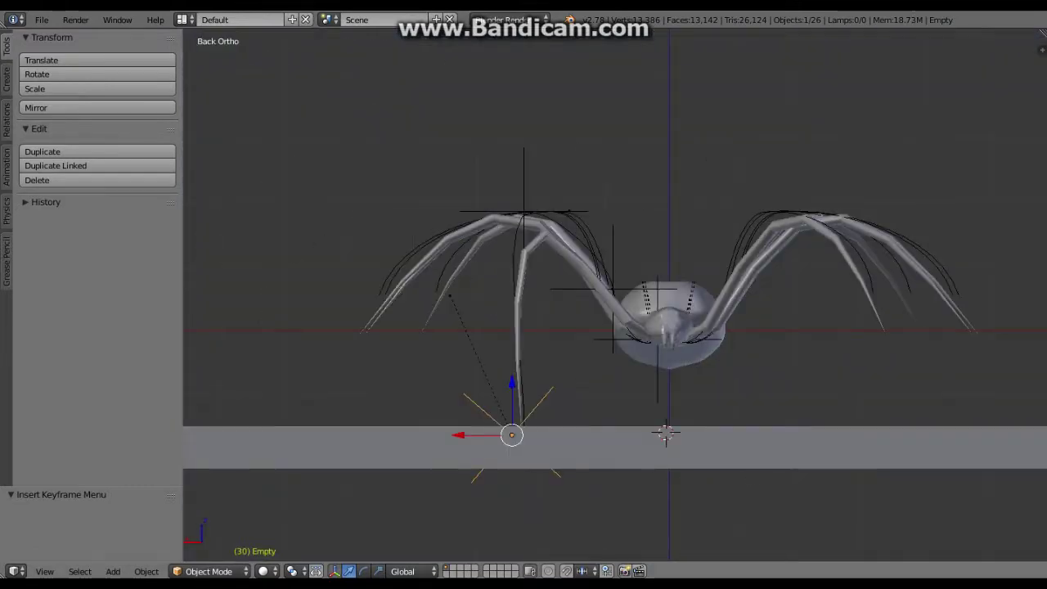
key(g)
key(Return)
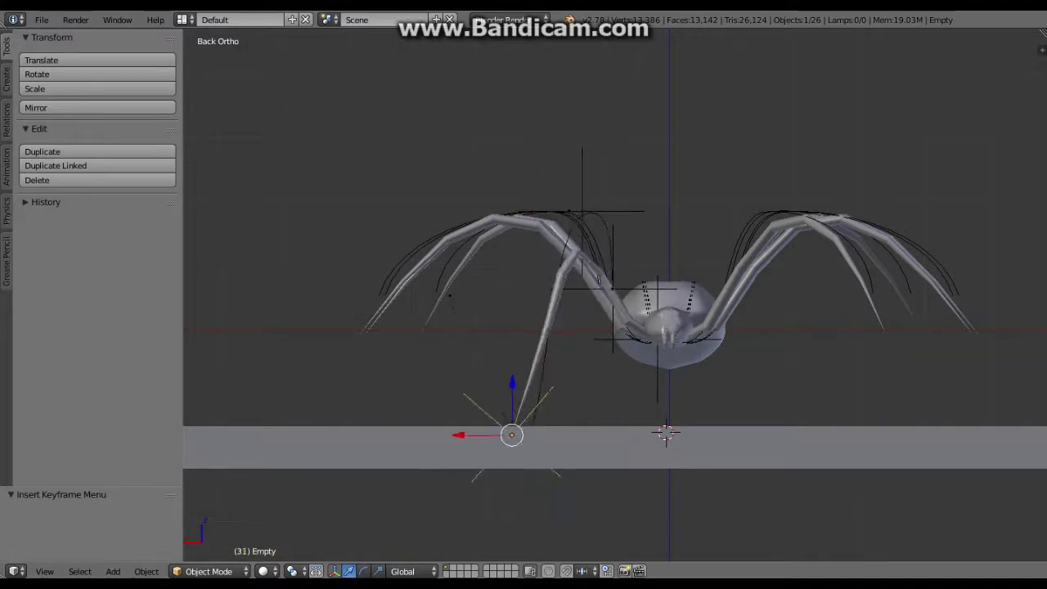
key(shift+Left)
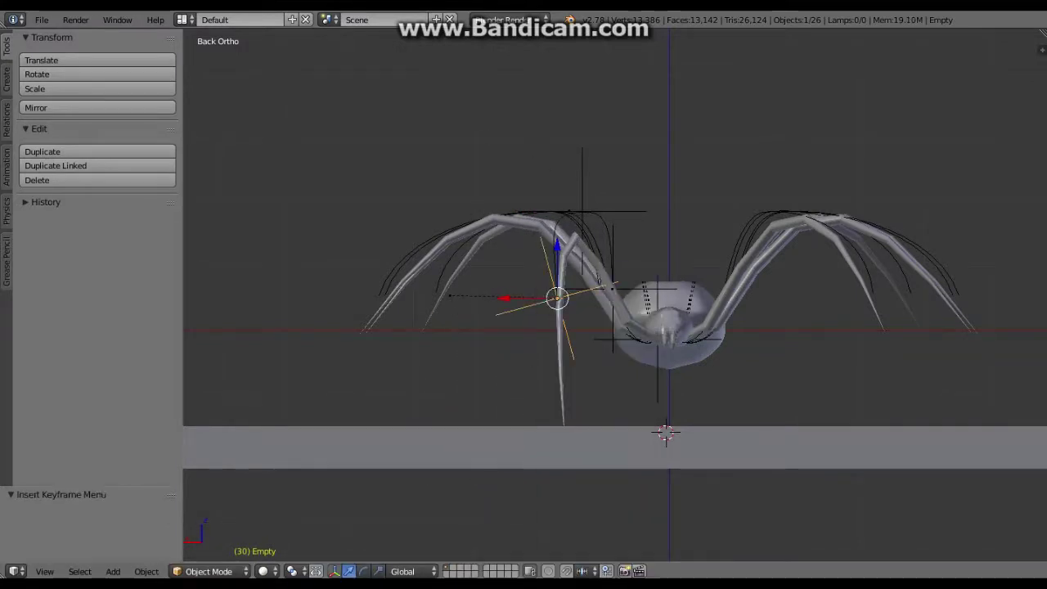
key(r)
click(851, 360)
key(i)
click(843, 360)
Step: In top view, rotate the empty slightly and key its rotation, then select the next leg's empty at frame 29
key(KP_7)
key(r)
click(777, 269)
key(i)
click(765, 268)
right_click(654, 361)
key(Left)
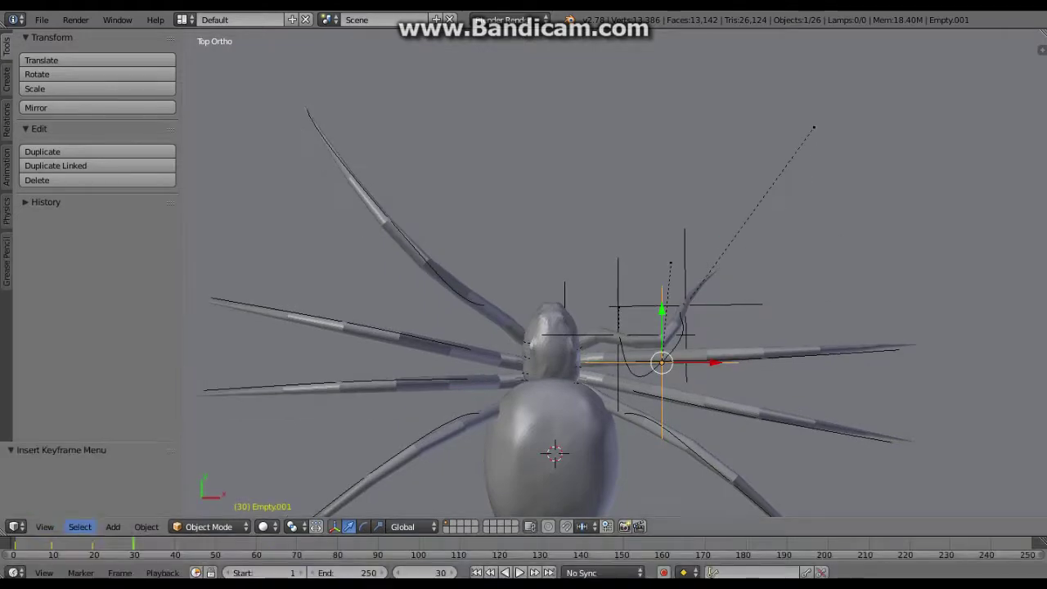
Step: Switch to perspective view and play back the walk animation to check the leg motion
key(ctrl+Up)
key(alt+a)
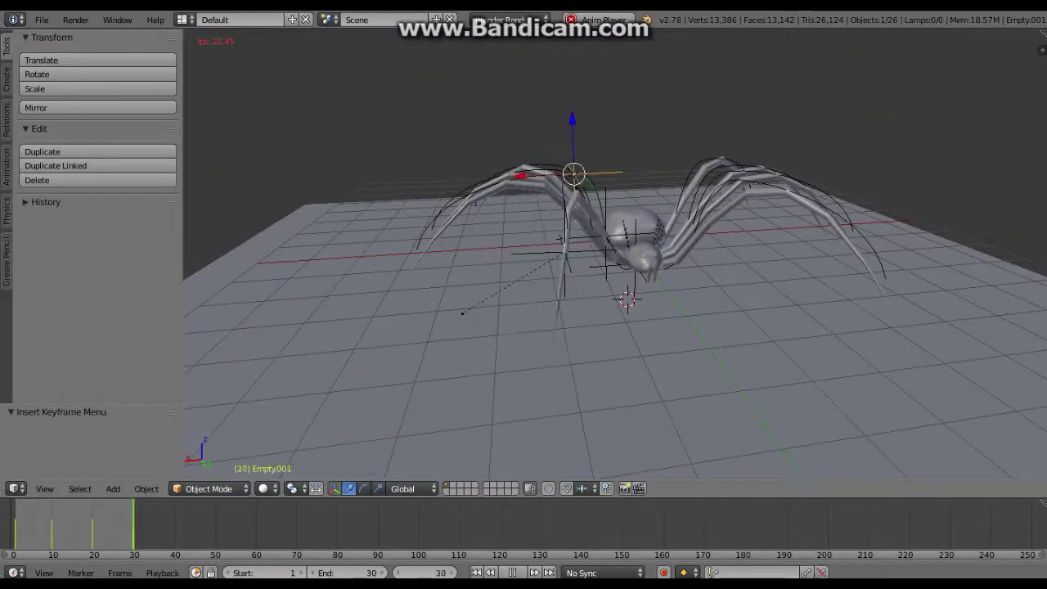
right_click(637, 237)
middle_drag(636, 237, 638, 245)
key(Escape)
key(ctrl+z)
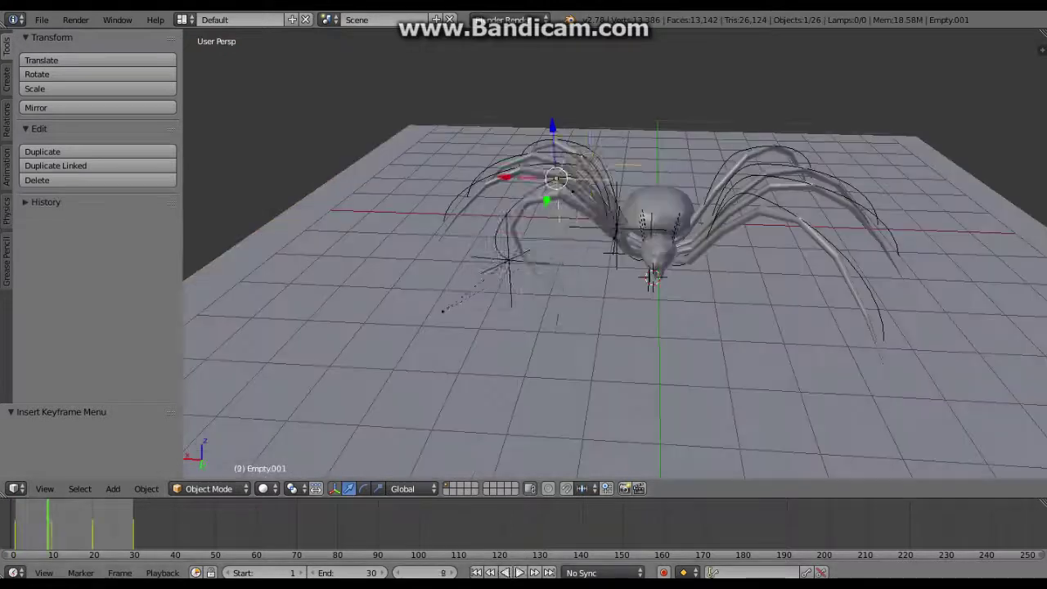
key(alt+a)
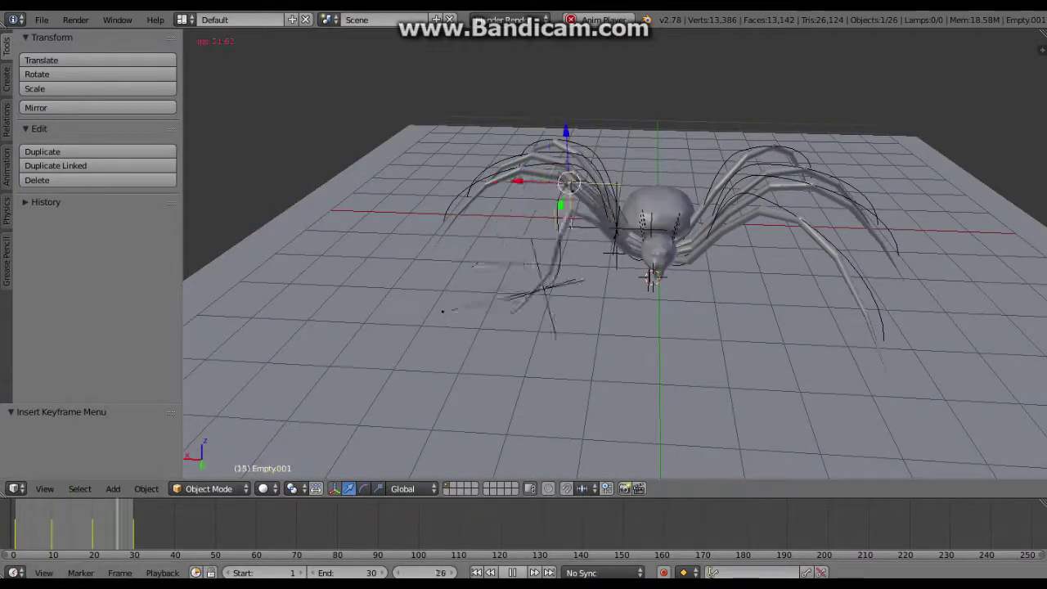
key(Escape)
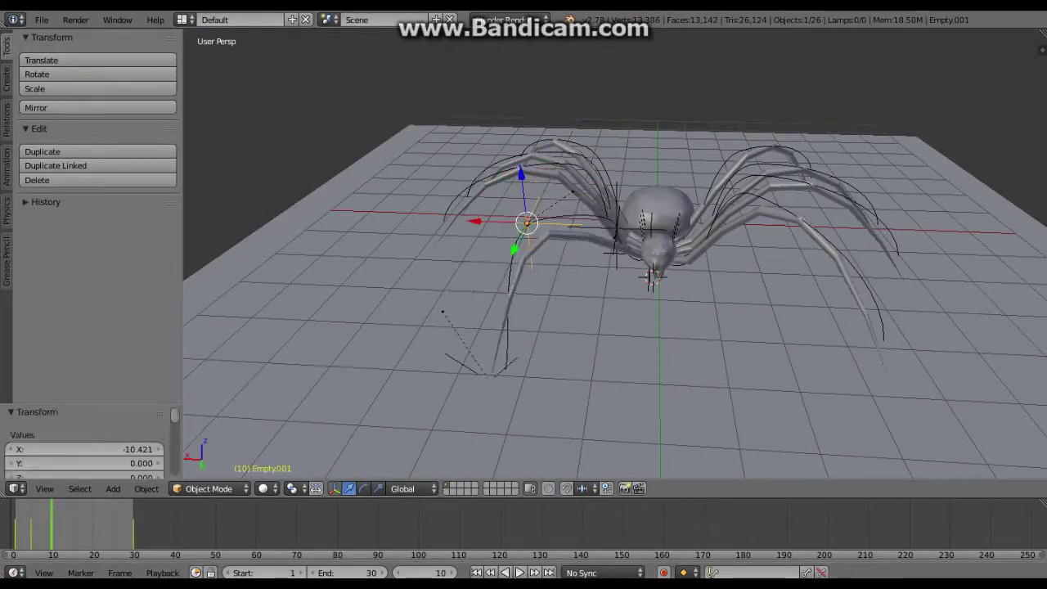
Step: Set the animation end frame to 20 and replay the shortened cycle from a near-top view
key(alt+a)
middle_drag(573, 368, 491, 360)
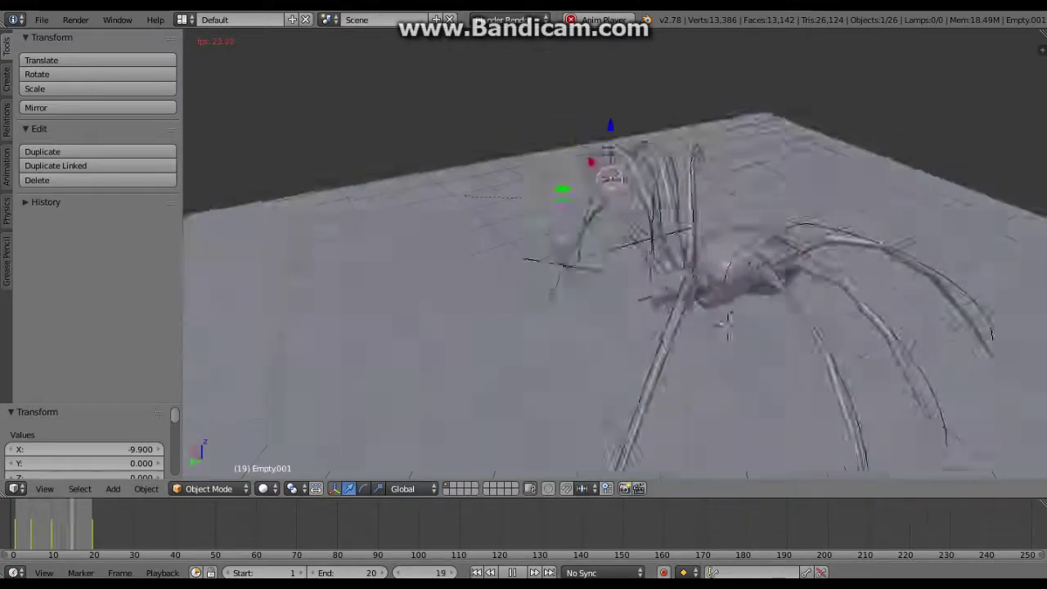
key(a)
mouse_move(613, 246)
middle_down()
mouse_move(621, 327)
mouse_move(605, 377)
middle_up()
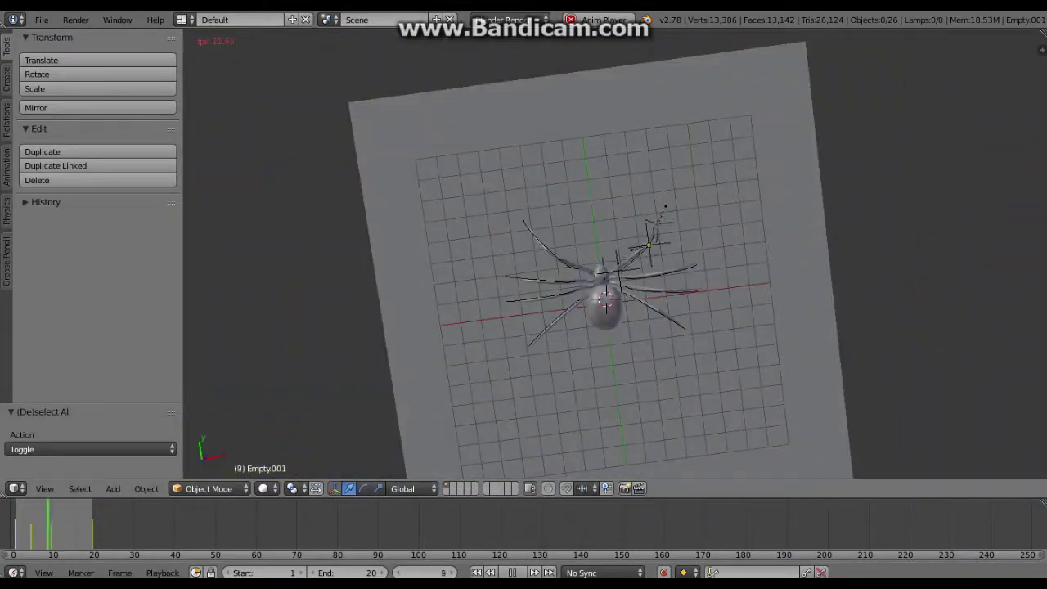
Step: Stop playback and bring the view in low and close to the spider
middle_drag(605, 246, 606, 164)
key(alt+a)
scroll(605, 295, up, 3)
right_click(638, 270)
middle_drag(572, 287, 622, 270)
scroll(638, 311, down, 2)
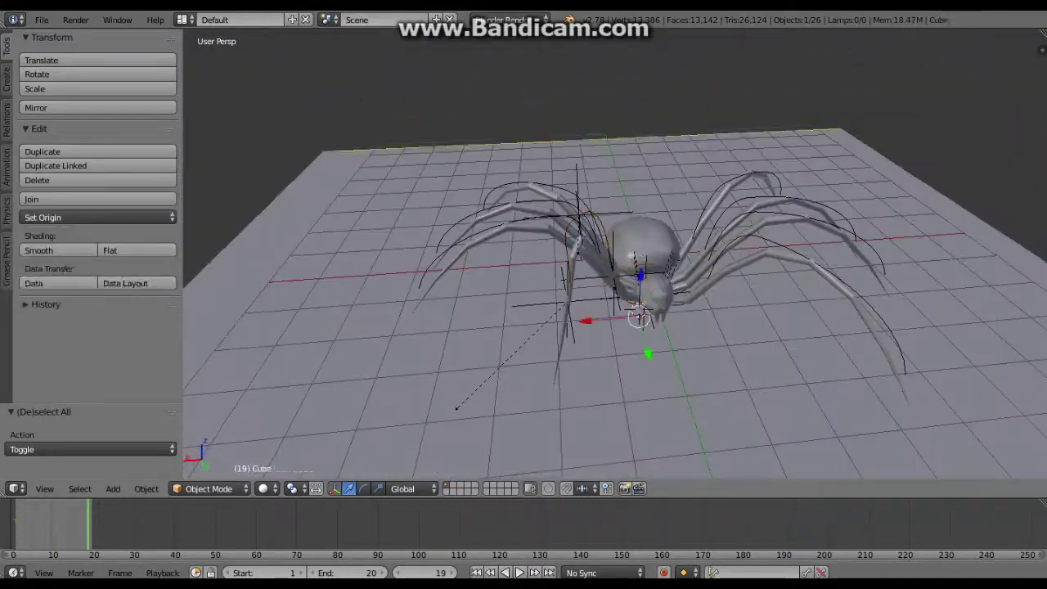
Step: Inspect a leg curve in Edit Mode, then return to Object Mode
key(Tab)
middle_drag(572, 327, 614, 311)
scroll(687, 327, down, 2)
key(Tab)
Step: Key a leg control empty's location at frame 1
right_click(687, 327)
key(i)
click(695, 353)
key(shift+Left)
key(i)
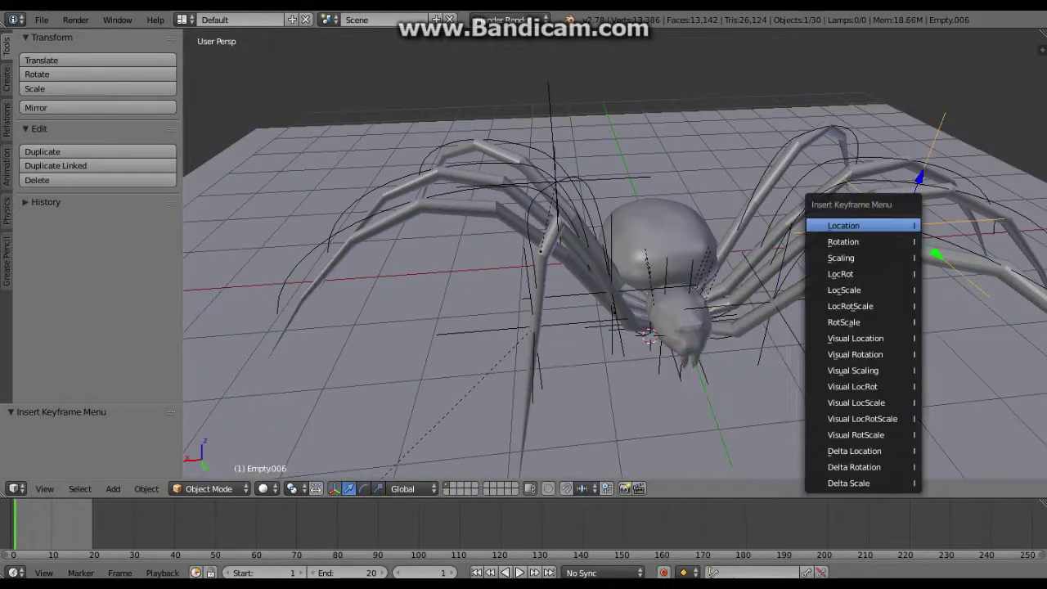
scroll(805, 246, down, 3)
Step: In the back view, select another leg's control empty and trial a sideways move
right_click(846, 346)
key(a)
middle_drag(736, 368, 777, 311)
key(ctrl+KP_1)
right_click(712, 186)
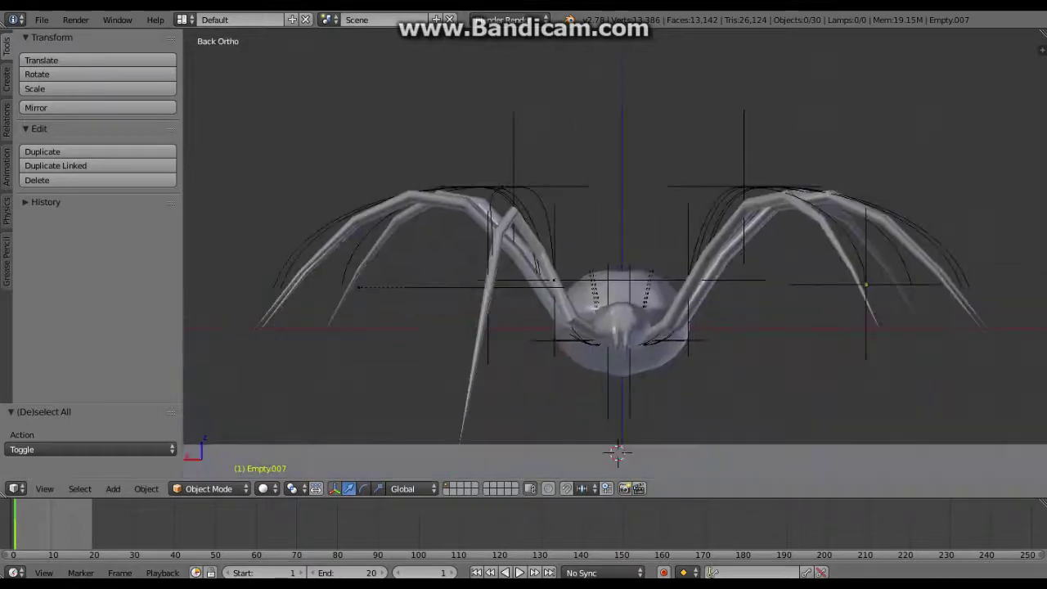
drag(712, 187, 728, 186)
key(Escape)
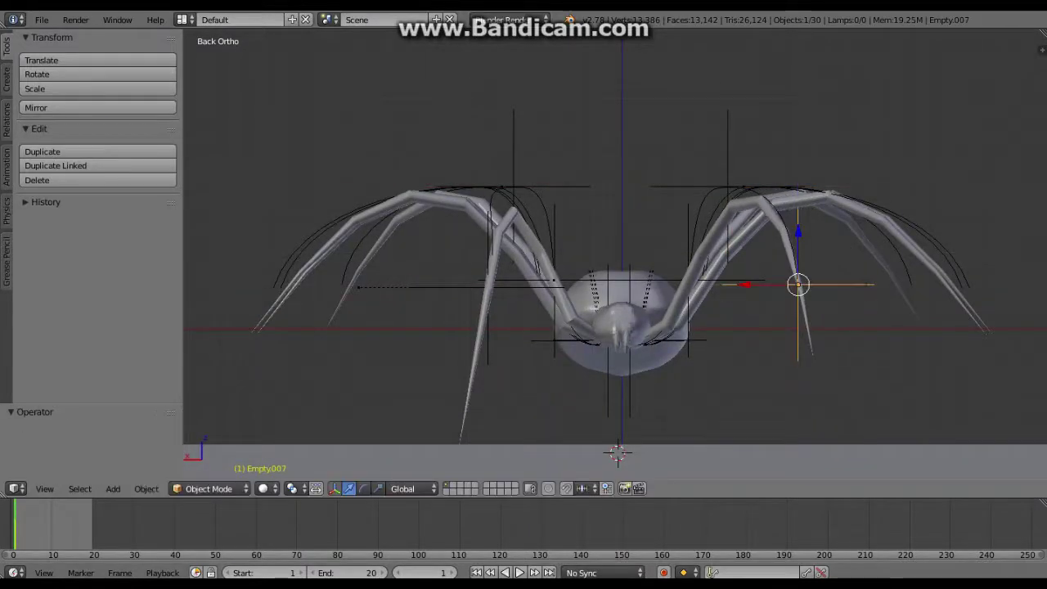
Step: Play the walk animation from an angled view, then return to the back view
middle_drag(614, 246, 573, 205)
right_click(354, 429)
key(alt+a)
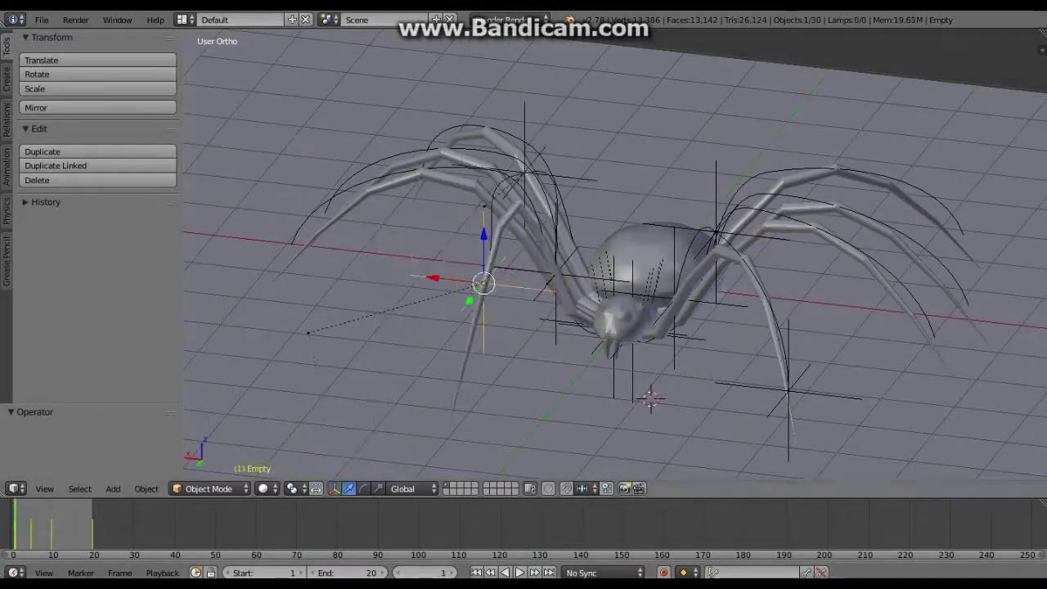
key(Escape)
key(ctrl+KP_1)
Step: Move another leg's control empty sideways and save the blend file
right_click(777, 284)
key(g)
click(778, 285)
key(ctrl+s)
key(Return)
Step: Key that empty's location from the right side view
key(i)
key(KP_3)
click(847, 284)
key(i)
click(654, 306)
Step: Move another leg's control empty and key its position
middle_drag(655, 306, 621, 204)
right_click(700, 243)
key(g)
click(720, 327)
key(i)
Step: From a front view, move another control empty along one axis and key it
middle_drag(771, 311, 714, 198)
key(a)
right_click(714, 198)
key(g)
click(712, 197)
key(i)
Step: Key the location of a right-side leg's control empty in the back view
right_click(696, 271)
middle_drag(696, 271, 696, 245)
key(ctrl+KP_1)
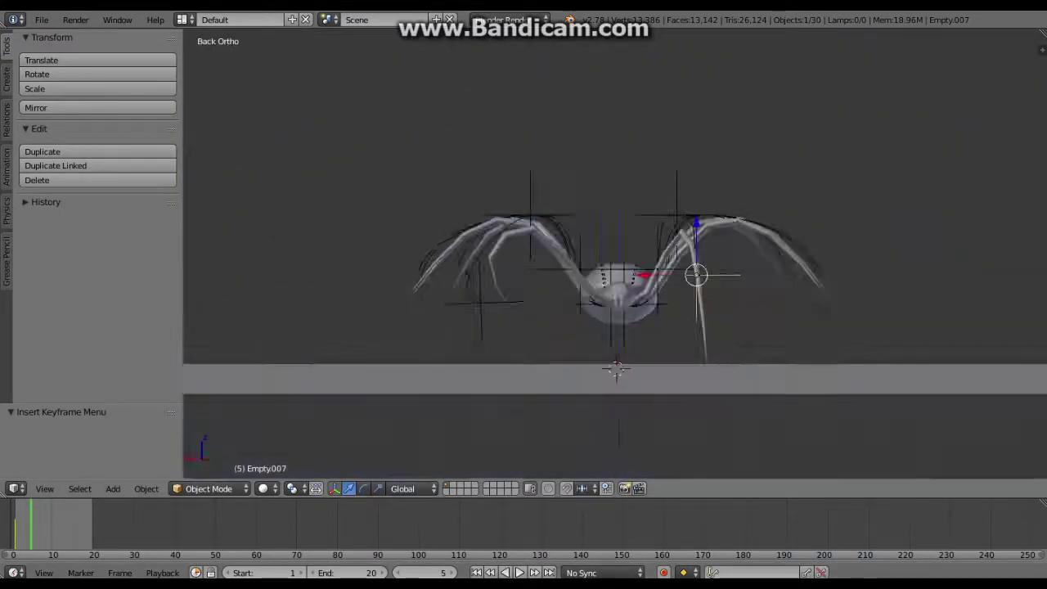
right_click(721, 186)
key(i)
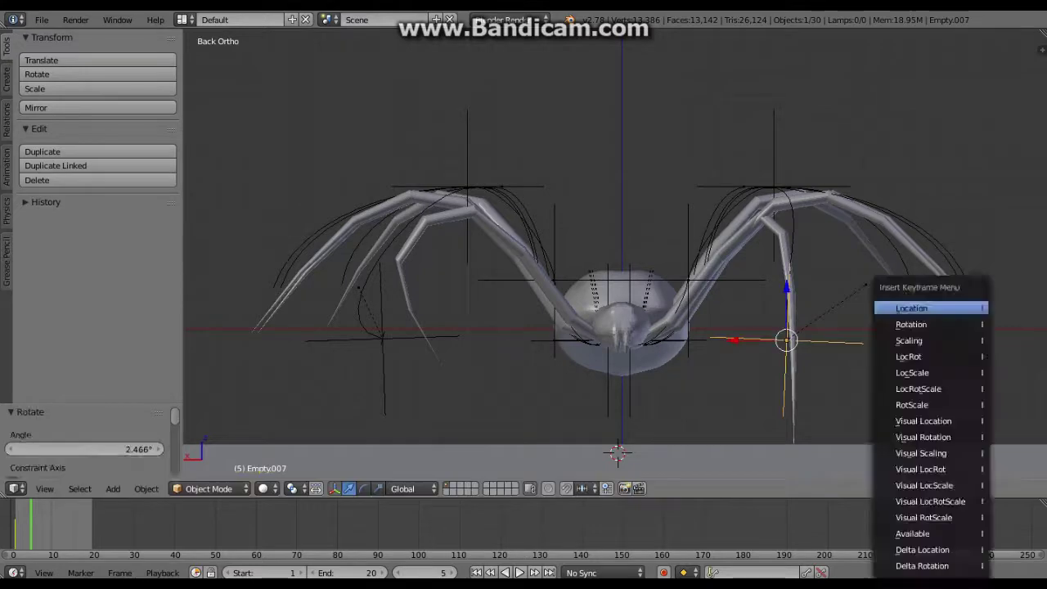
click(900, 307)
Step: Move another leg empty in the right side view and key its position
key(KP_3)
right_click(652, 355)
key(Return)
key(i)
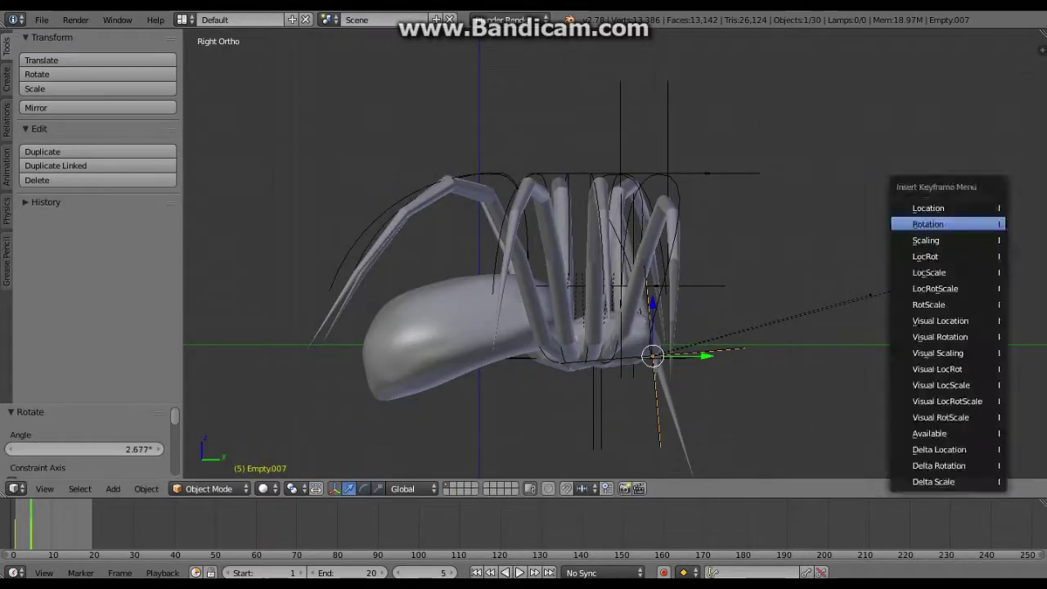
click(899, 222)
Step: Rotate the empty at the top of a leg so the leg swings outward
right_click(667, 173)
right_click(668, 173)
scroll(668, 174, down, 2)
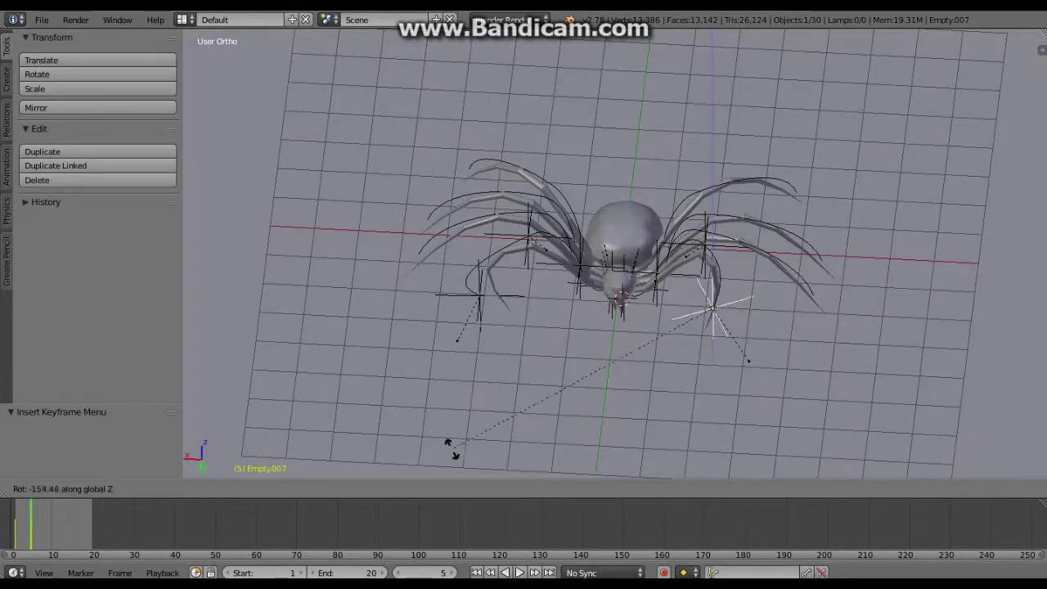
key(Return)
key(KP_1)
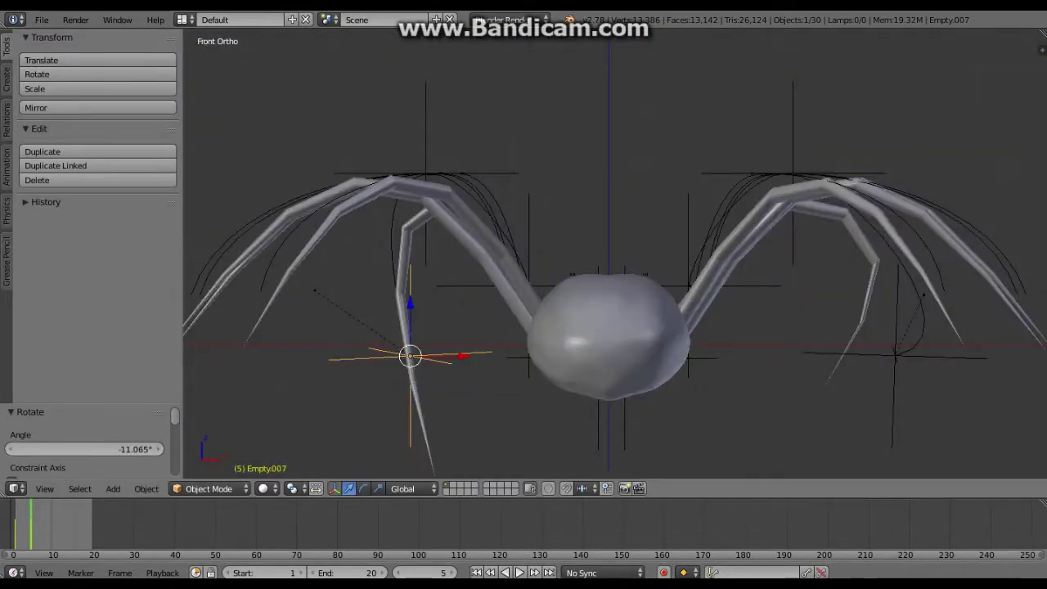
key(Return)
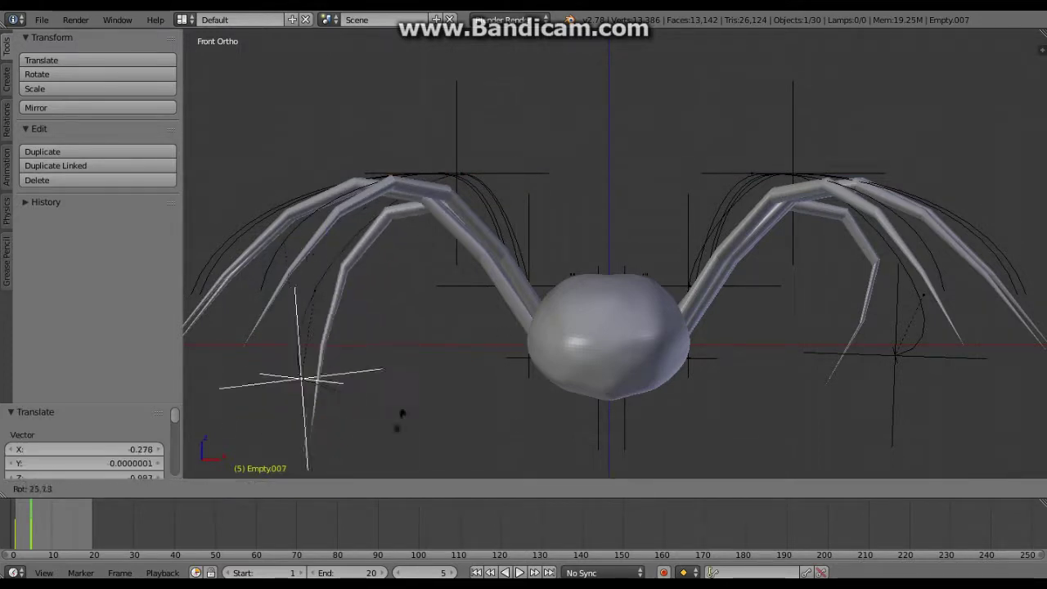
key(Return)
Step: Key the neighbouring leg empty's pose and move the other leg's empty down and left
right_click(457, 173)
key(i)
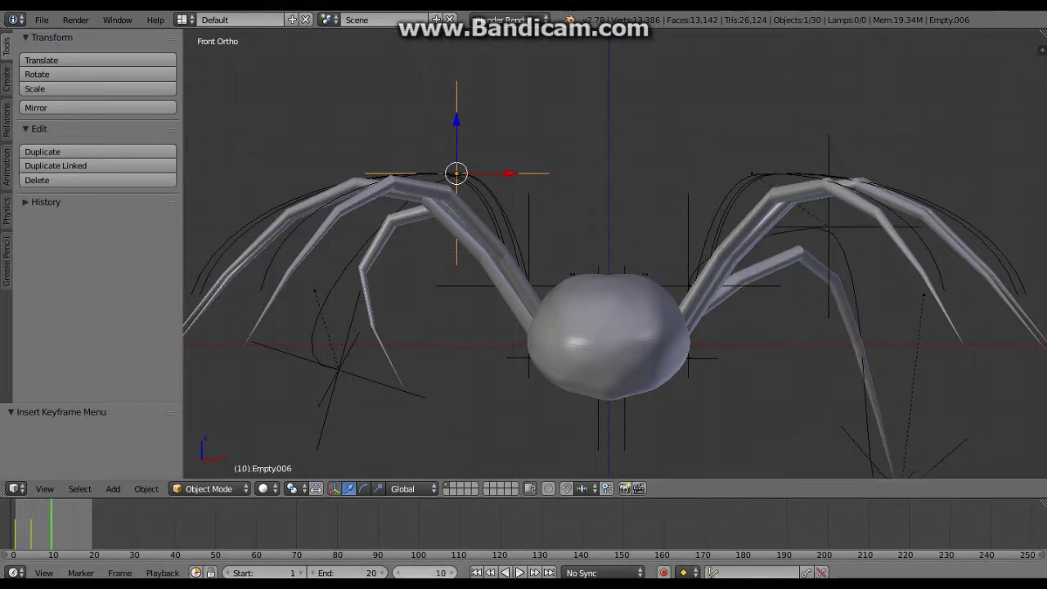
key(g)
right_click(338, 369)
key(g)
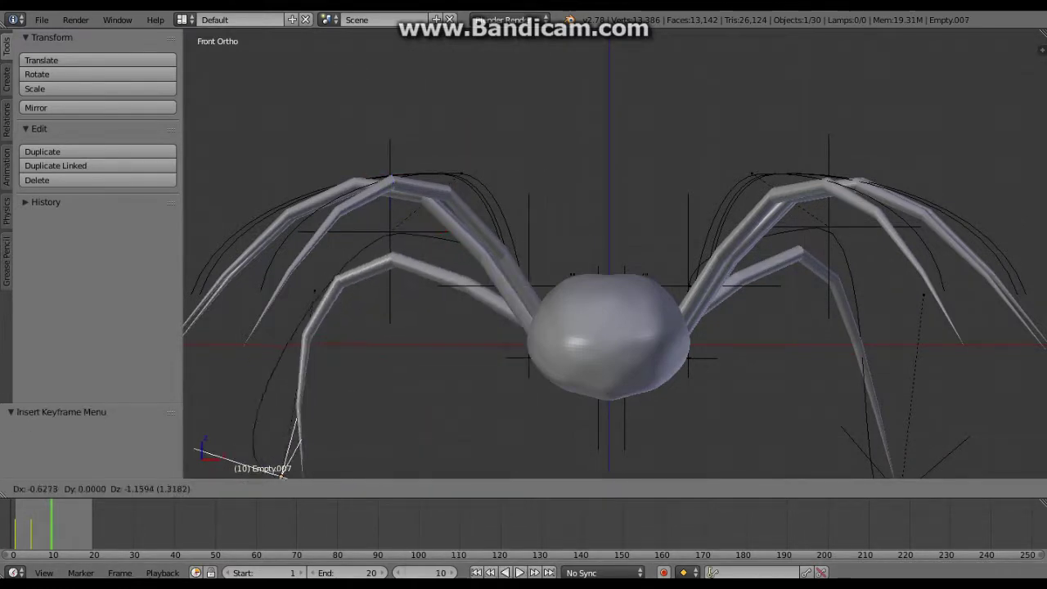
key(Return)
Step: Move the neighbouring control empty along Z, key its position, and play the animation
right_click(386, 215)
key(g)
key(z)
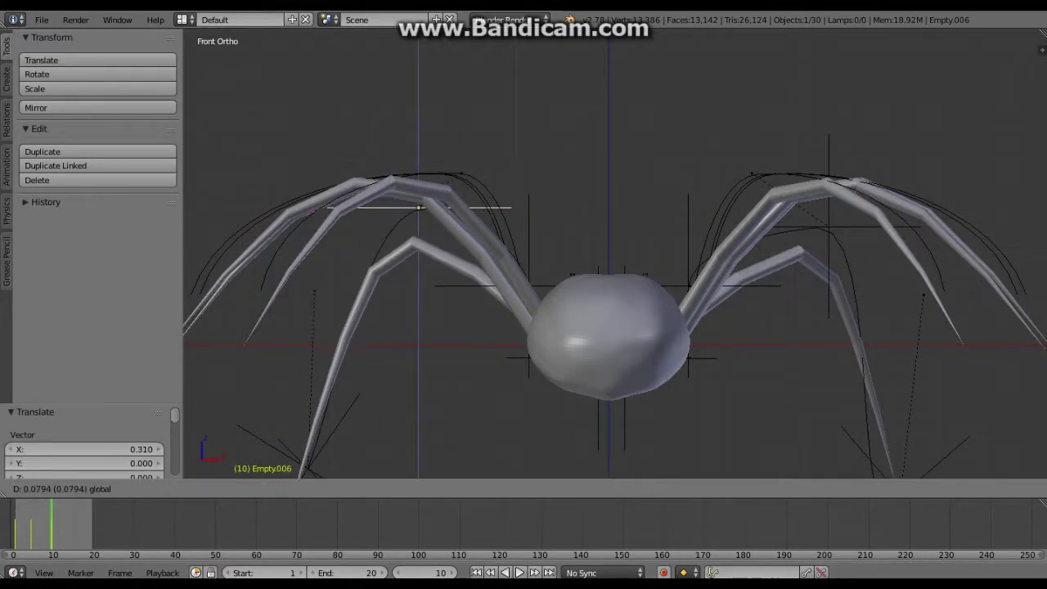
key(Return)
key(i)
key(alt+a)
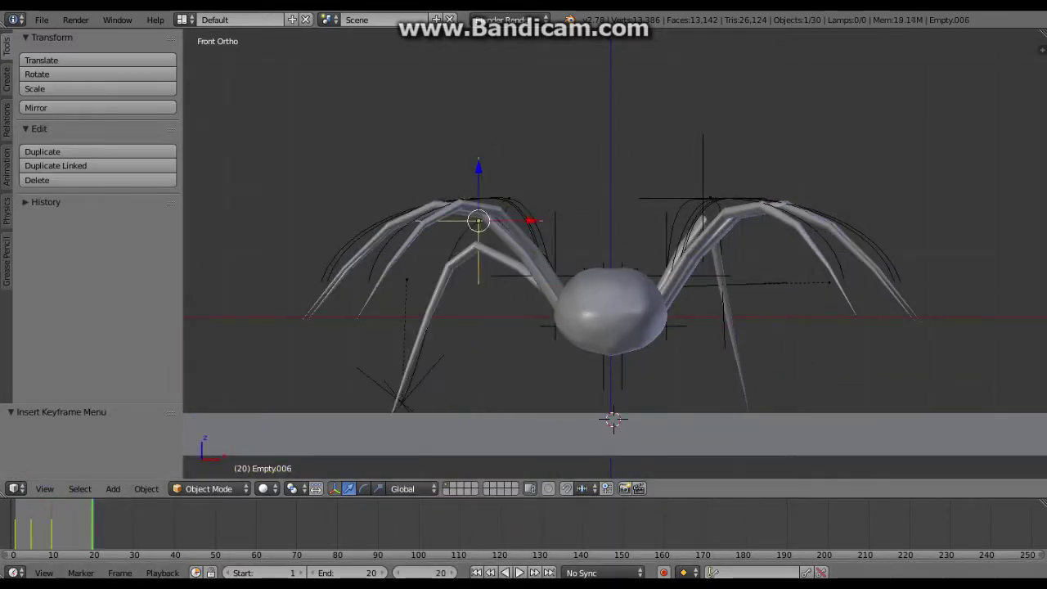
Step: At frame 20, rotate Empty.007 and key its rotation and position
key(i)
key(Return)
key(r)
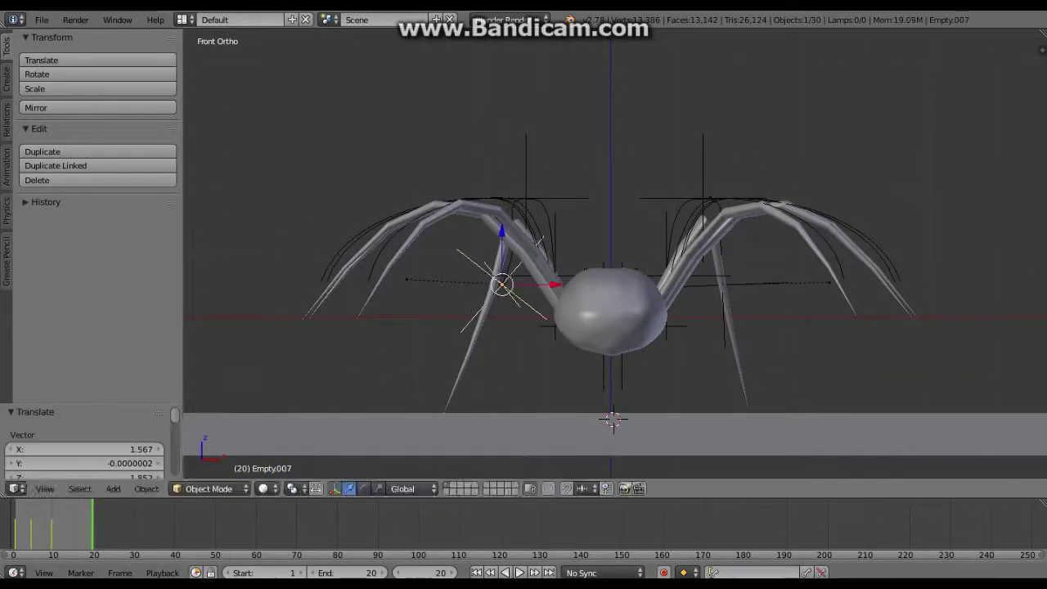
key(Return)
key(r)
key(Return)
key(i)
key(Return)
Step: Nudge the leg empty sideways, key its pose, and play the animation in camera view
key(g)
key(Return)
key(i)
key(Return)
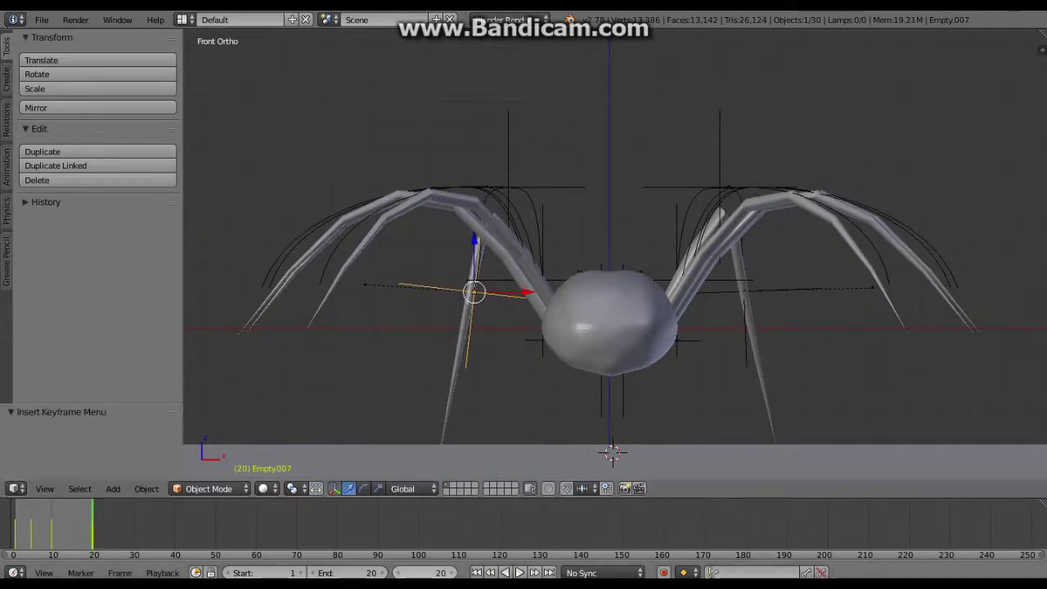
key(a)
key(KP_0)
key(alt+a)
key(KP_0)
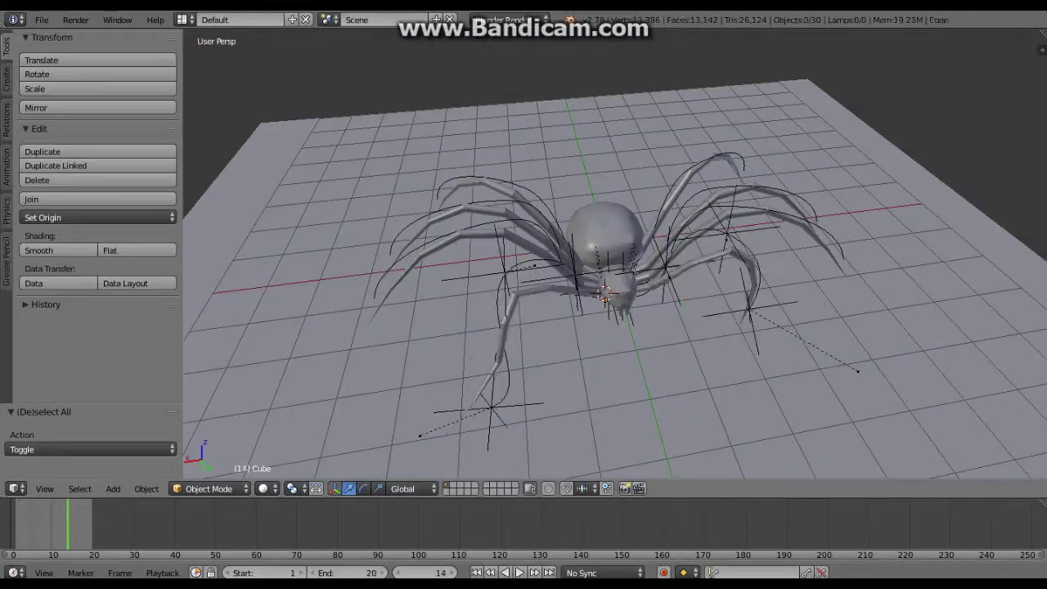
key(Escape)
Step: Select Empty.006 and play through one step cycle
scroll(615, 254, up, 4)
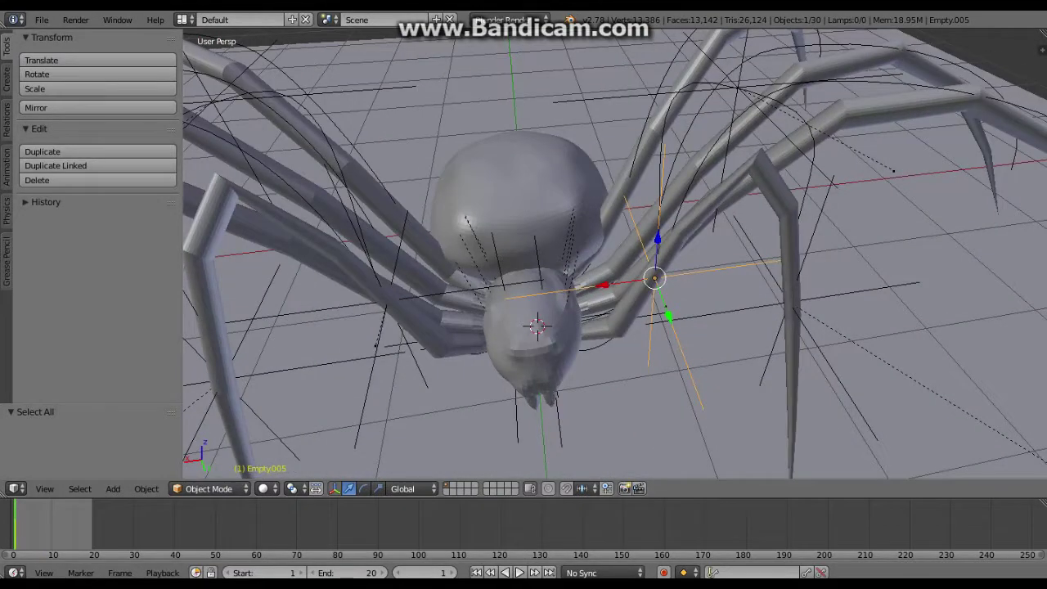
scroll(614, 254, down, 2)
right_click(551, 322)
key(alt+a)
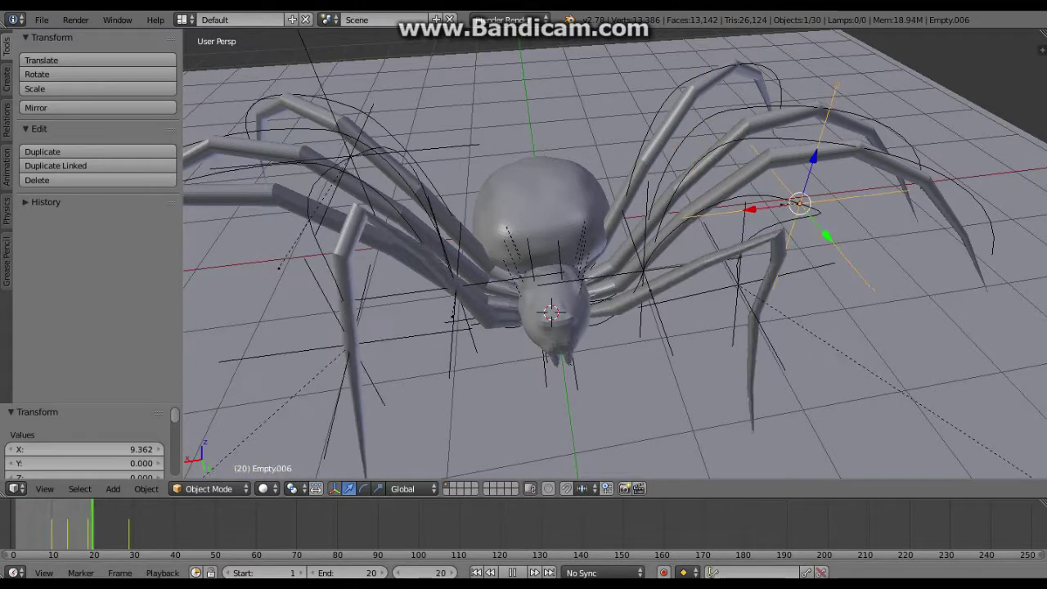
key(alt+a)
key(alt+a)
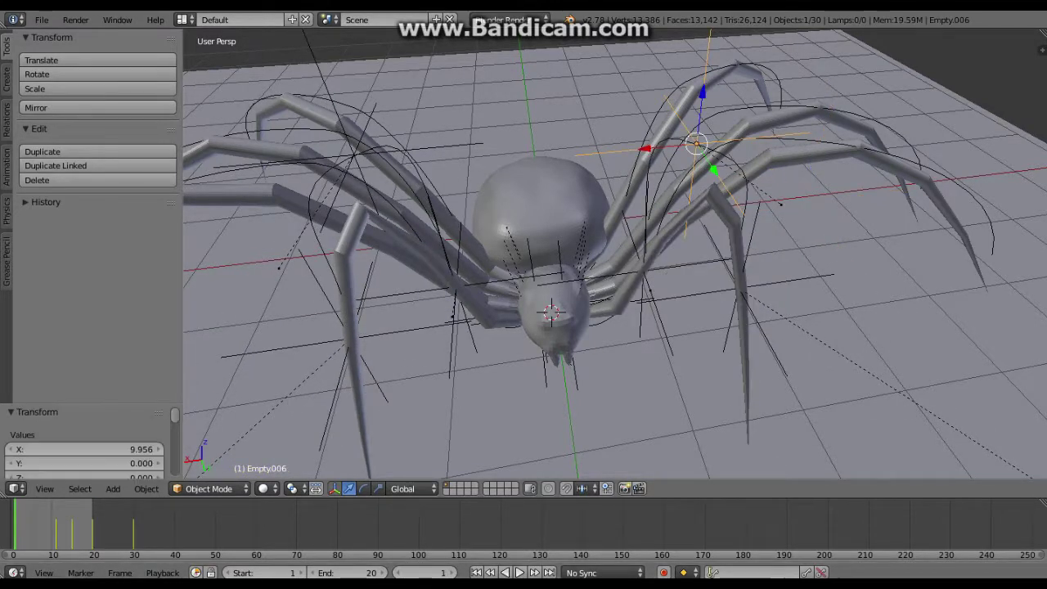
Step: Move Empty.006 outward and down, delete its keyframes at this frame, and check from above
key(g)
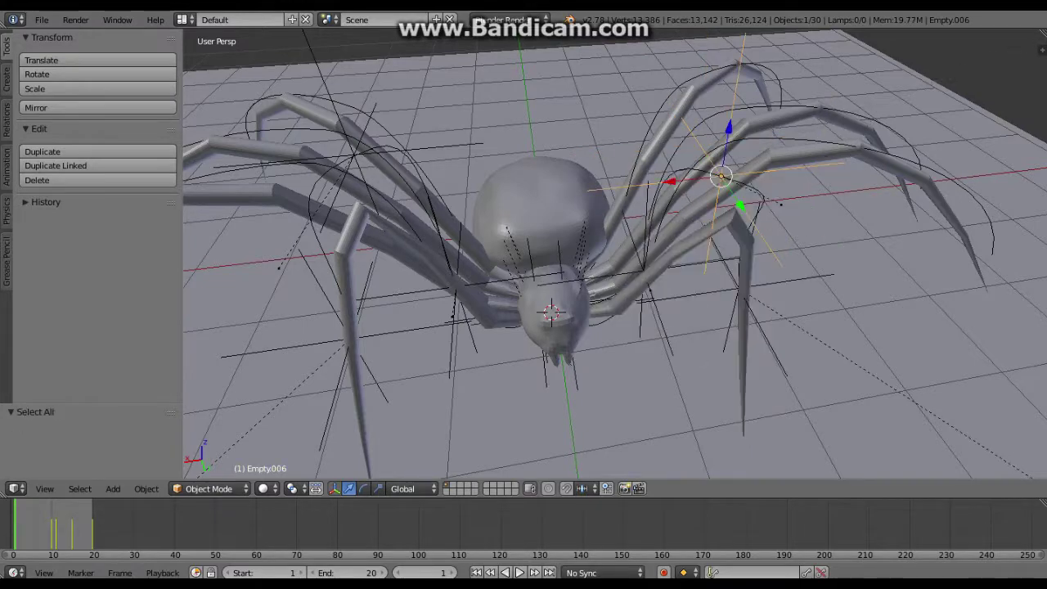
key(alt+a)
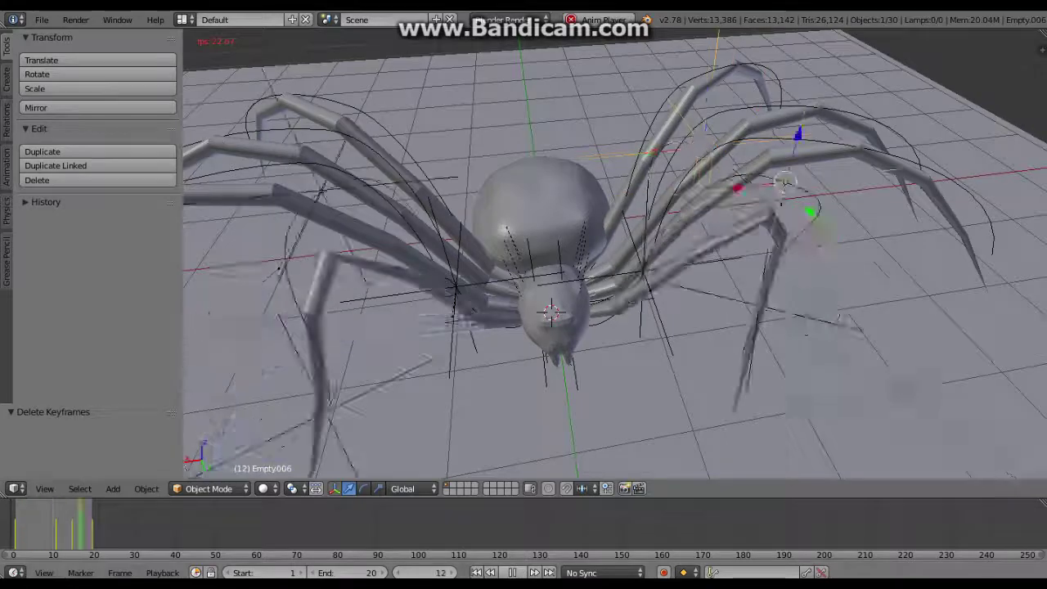
key(alt+i)
key(KP_7)
key(alt+a)
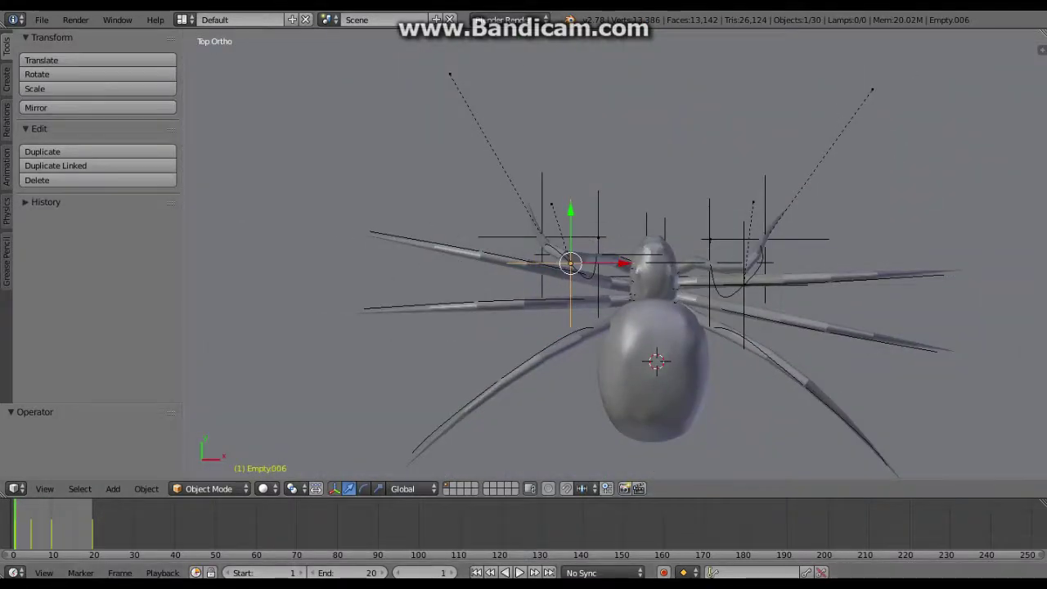
Step: Select Empty.005, step forward a few frames, and replay the animation from the side
right_click(598, 254)
key(Right)
key(Right)
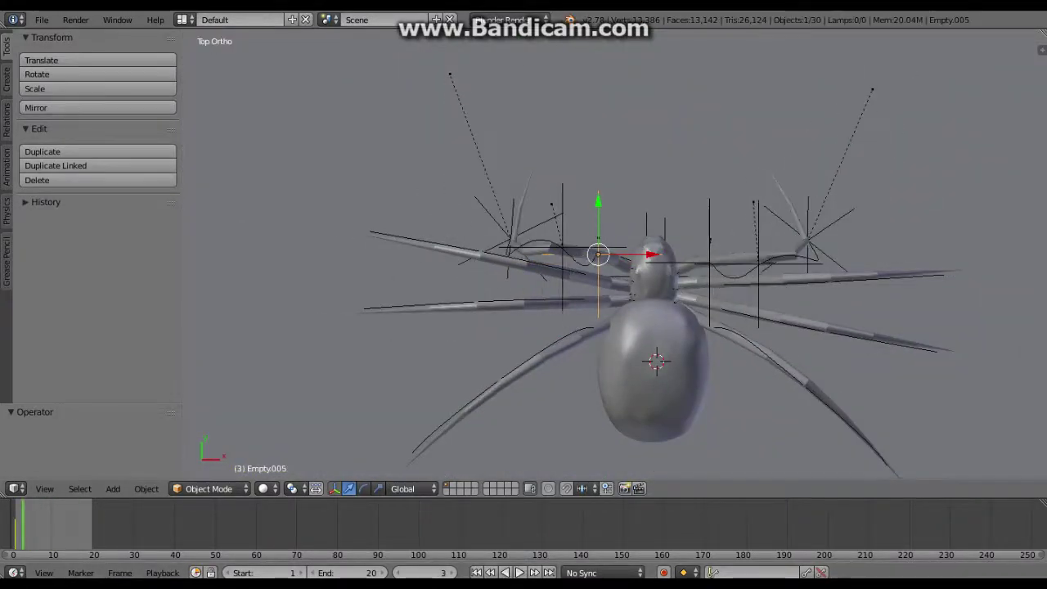
key(a)
key(alt+a)
key(alt+a)
click(40, 18)
click(41, 18)
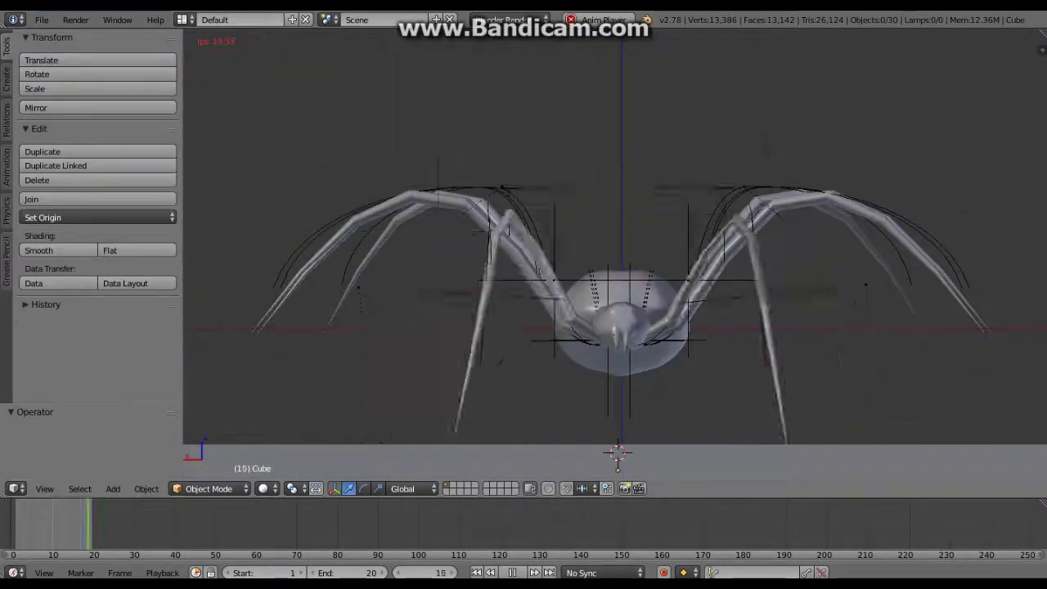
key(KP_3)
key(alt+a)
Step: Key Empty.006 at frame 15 and Empty.007 raised upward at frame 20
right_click(658, 186)
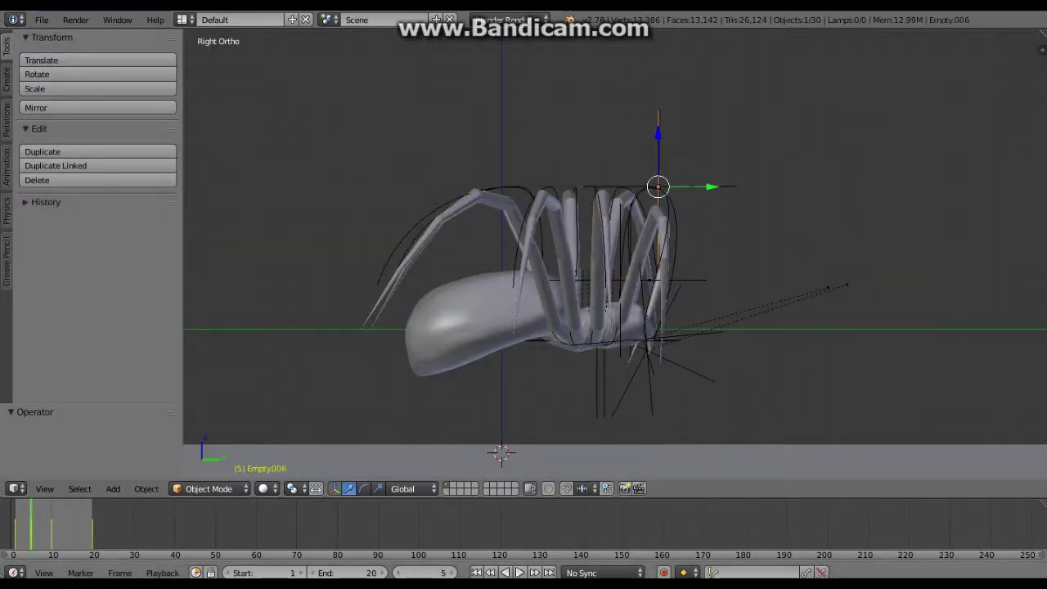
key(i)
key(Up)
key(Up)
right_click(647, 362)
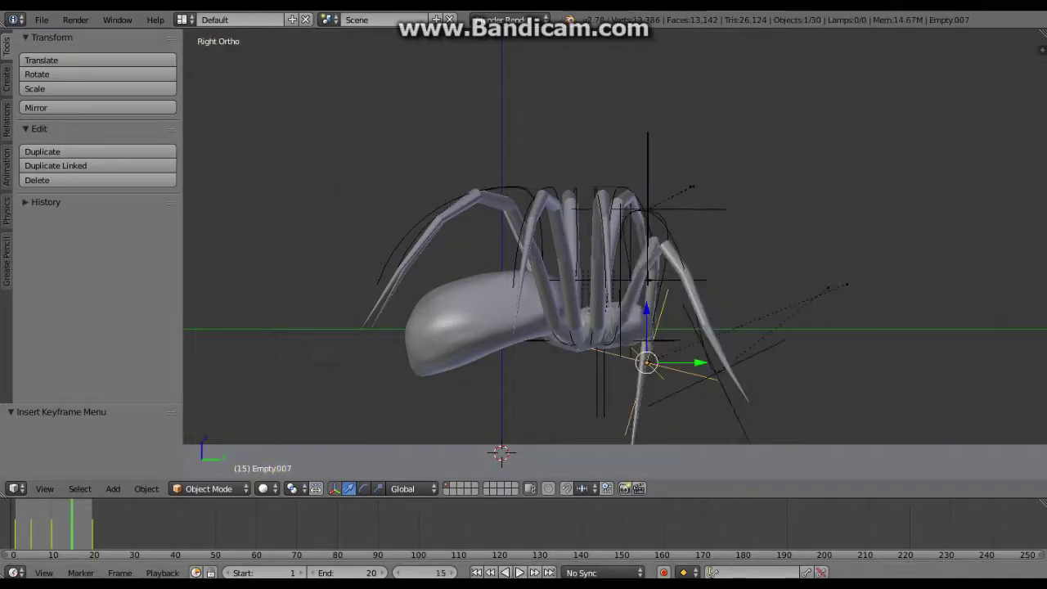
key(g)
key(Return)
key(i)
key(alt+a)
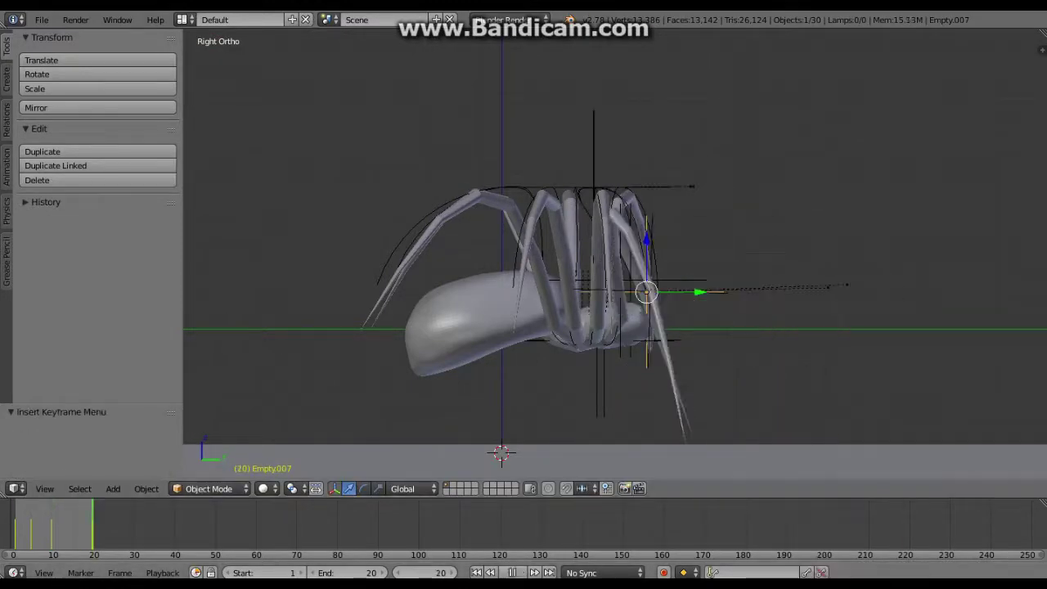
Step: Copy Empty.006's keyframes and paste them onto Empty.007
middle_drag(614, 246, 572, 180)
key(a)
right_click(734, 236)
key(alt+a)
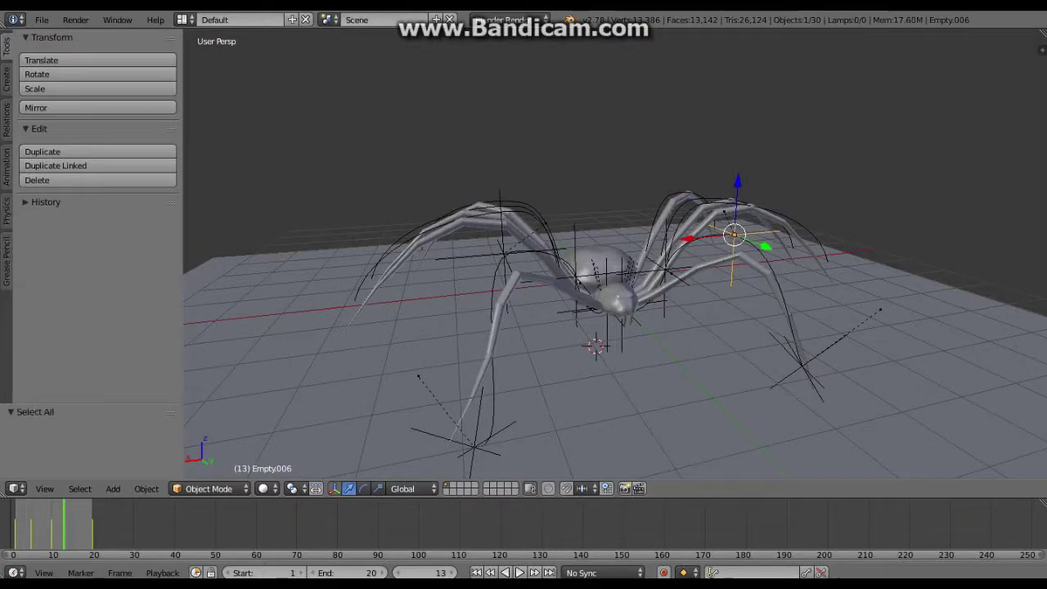
right_click(806, 364)
key(ctrl+v)
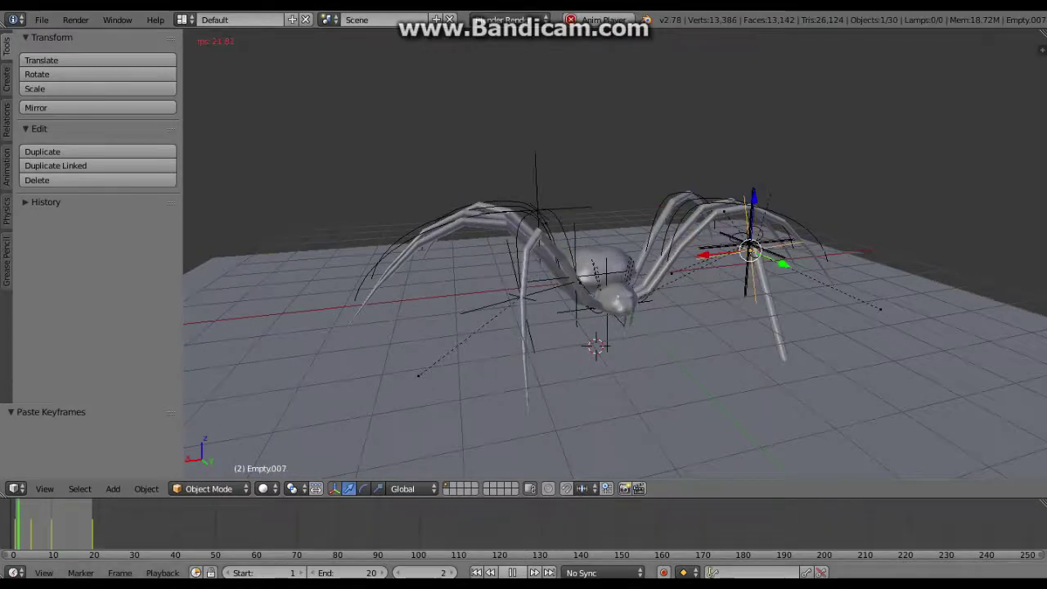
middle_drag(614, 286, 630, 270)
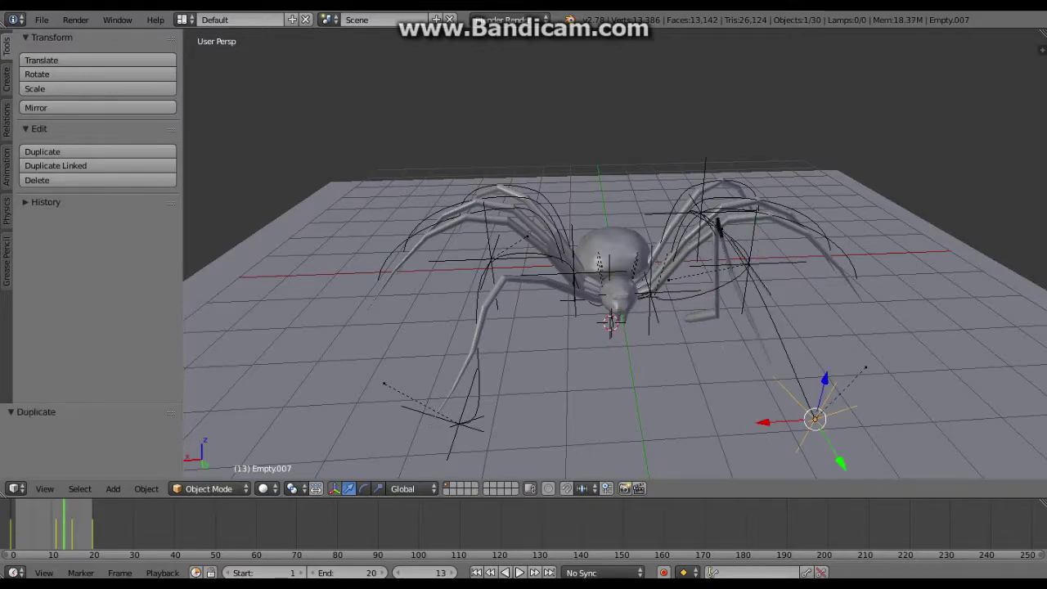
key(alt+a)
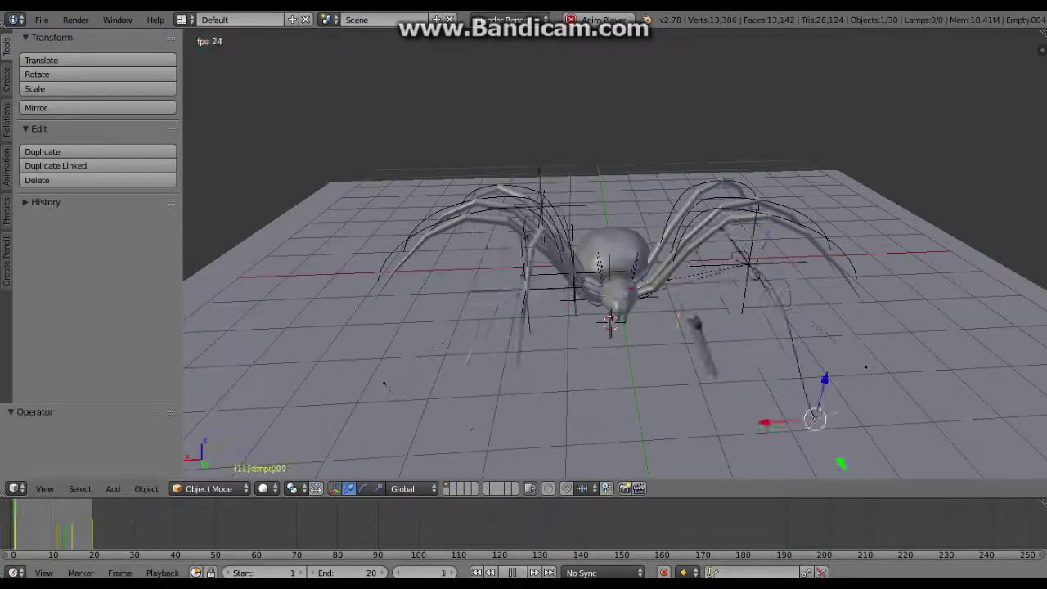
key(alt+a)
key(Up)
key(Down)
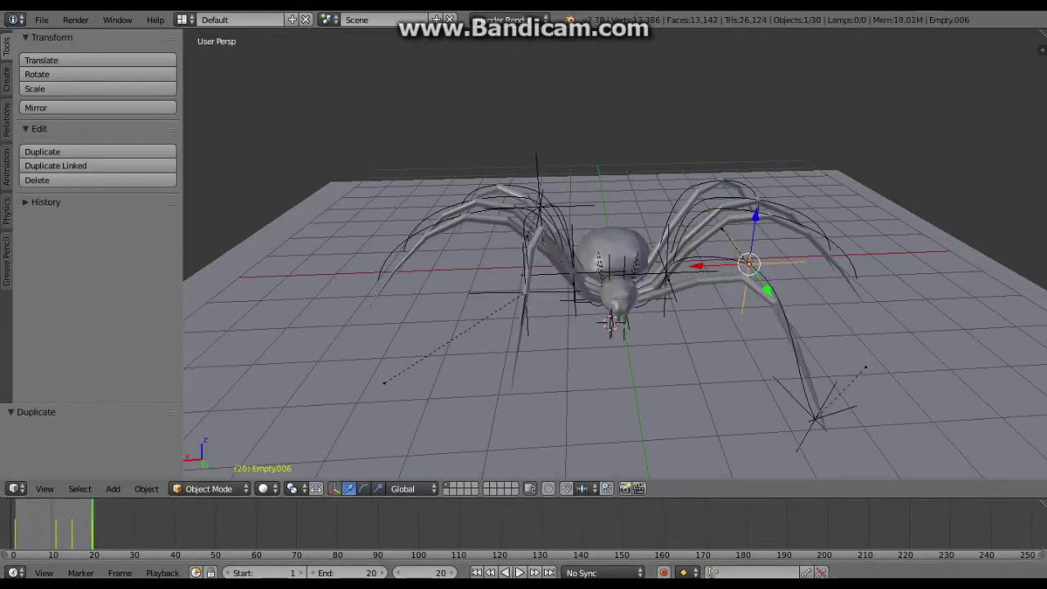
key(a)
key(alt+a)
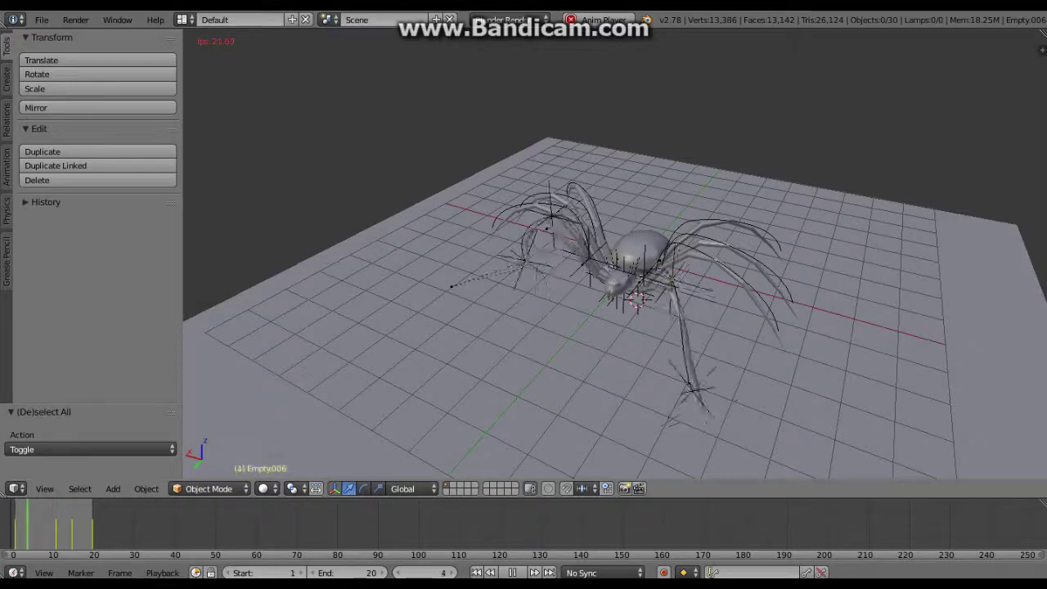
key(KP_4)
key(KP_4)
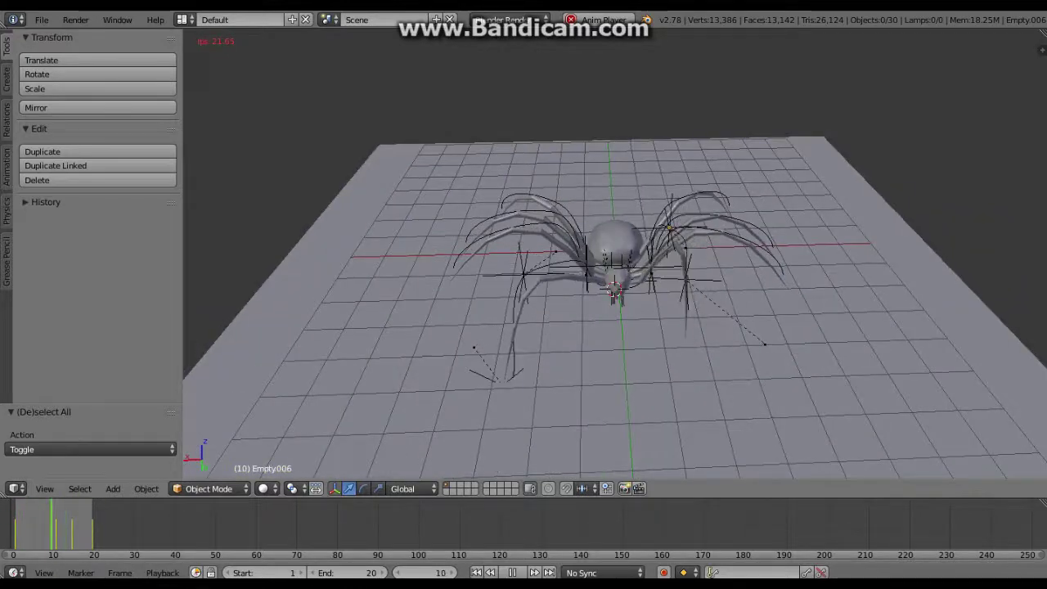
key(Escape)
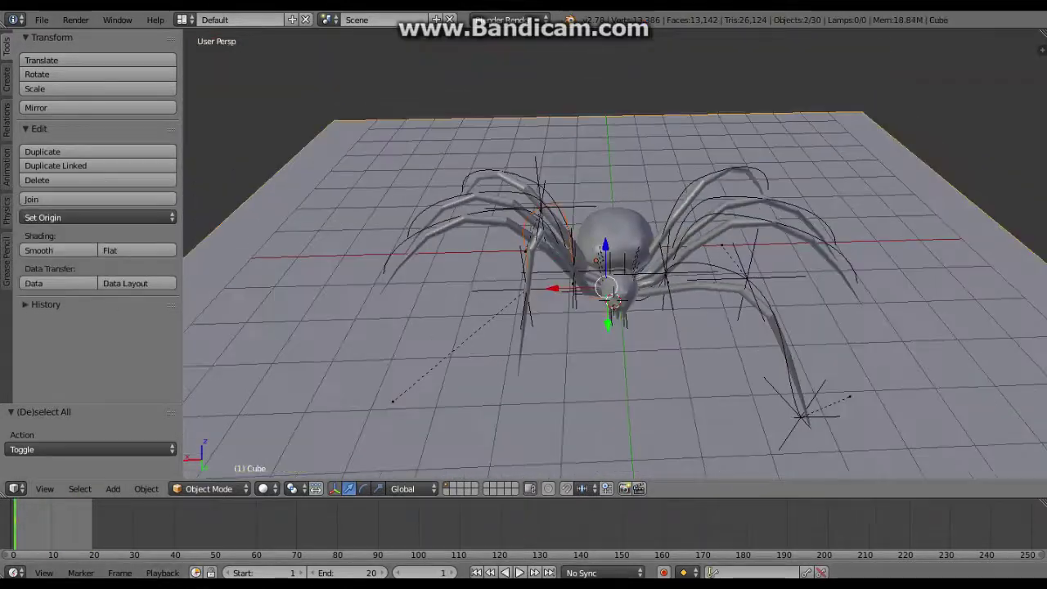
Step: Hide the ground plane and orbit around the spider
key(h)
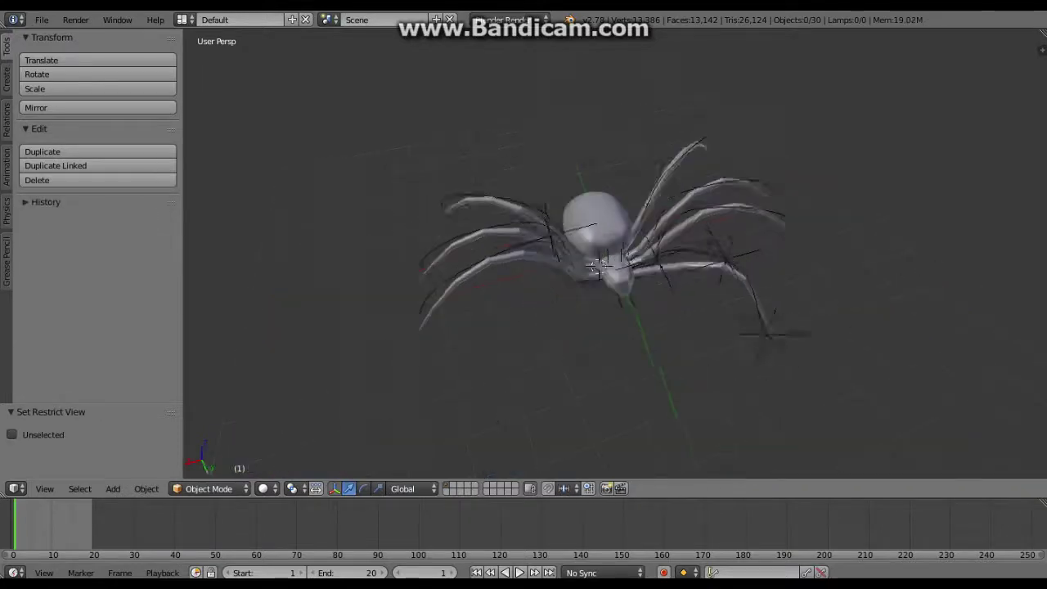
scroll(572, 246, up, 4)
middle_drag(573, 246, 532, 343)
Step: Select the leg curves and a control empty to hide, and save the blend file
right_click(666, 114)
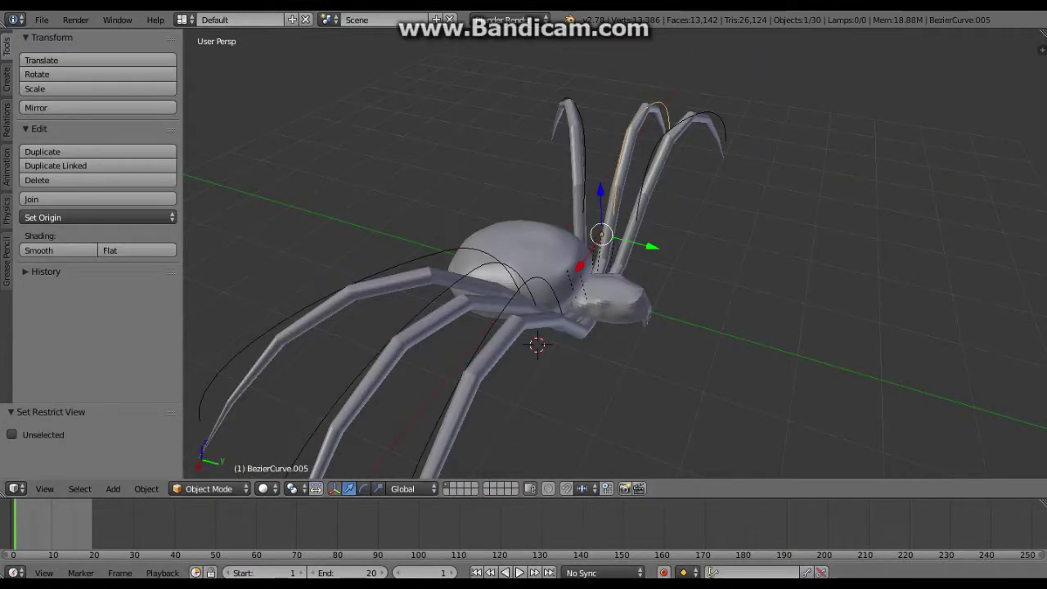
middle_drag(573, 246, 622, 261)
right_click(458, 200)
key(ctrl+s)
click(433, 233)
right_click(606, 261)
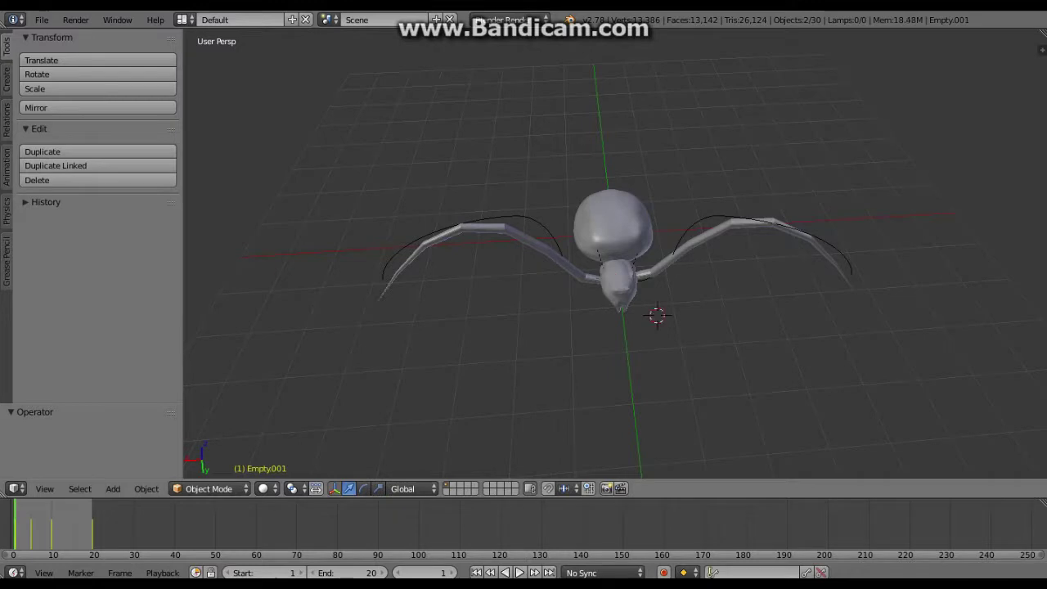
scroll(614, 262, down, 3)
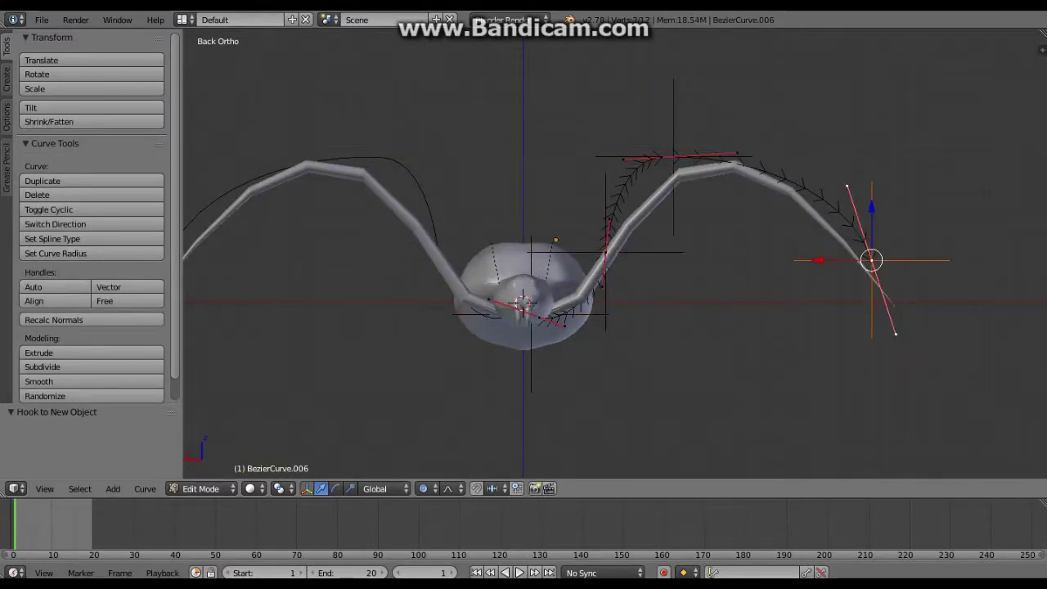
Step: Return to Object Mode, reposition the knee empty Empty.010, then move, rotate and key the foot empty Empty.011
key(Tab)
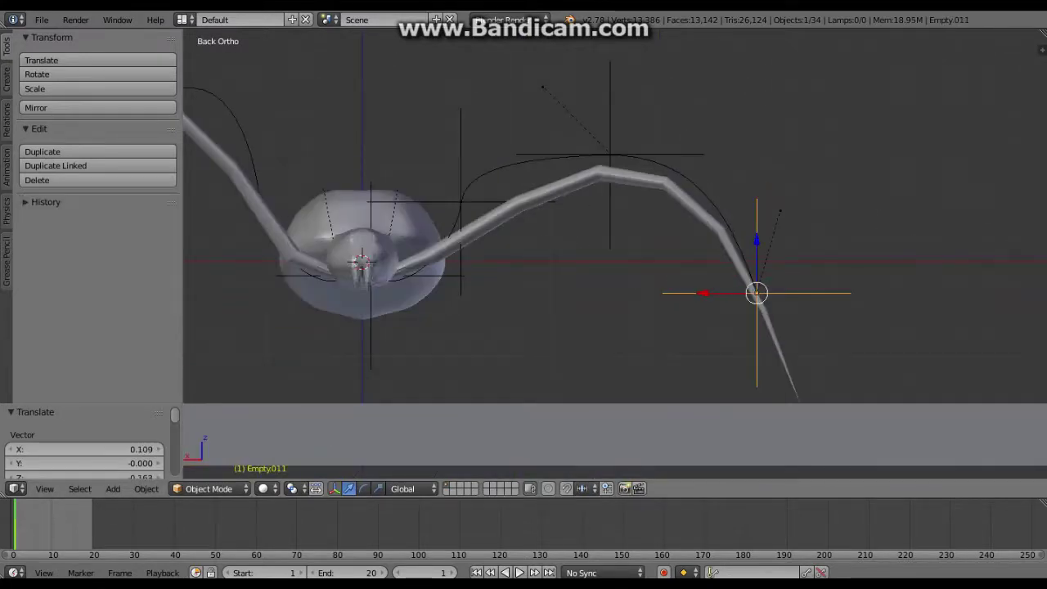
right_click(610, 154)
key(i)
key(g)
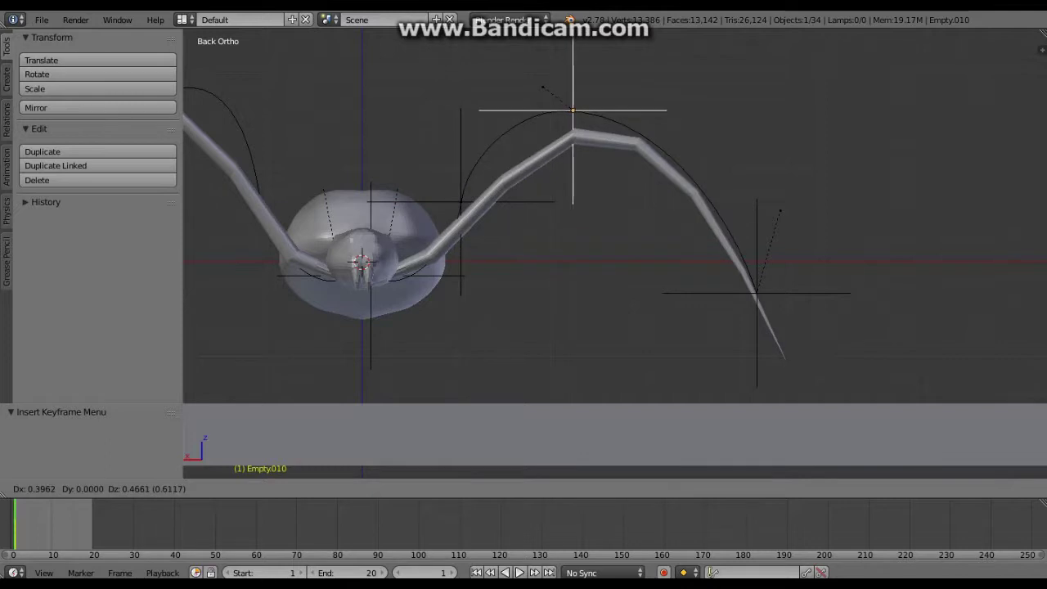
click(562, 103)
right_click(755, 292)
key(g)
click(753, 239)
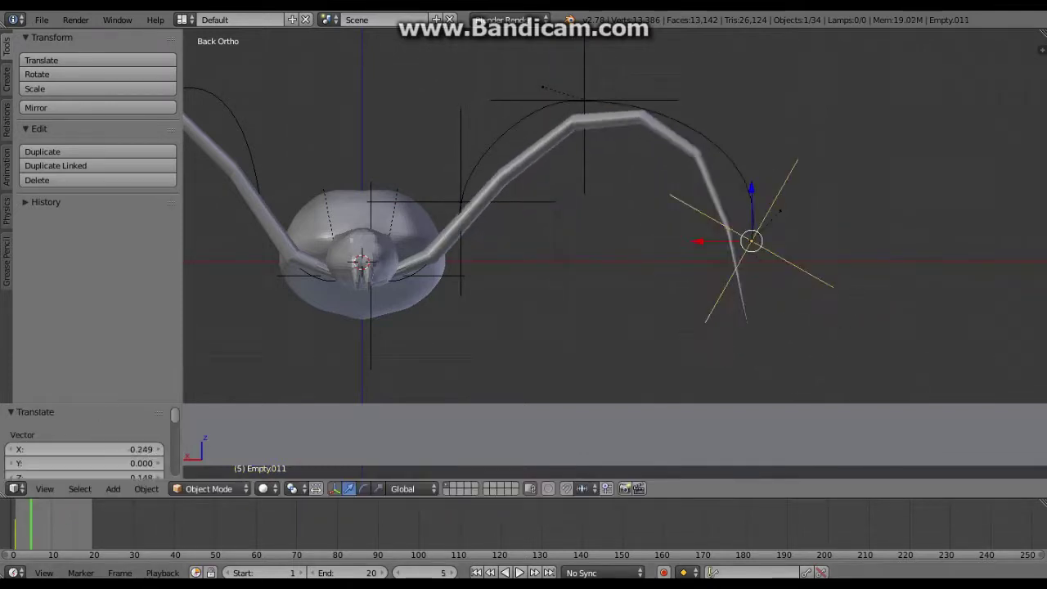
key(r)
click(697, 238)
key(i)
click(696, 238)
Step: At frame 10, raise the foot empty up and inward, keyframe it, and key the knee empty
key(Right)
key(Right)
key(Right)
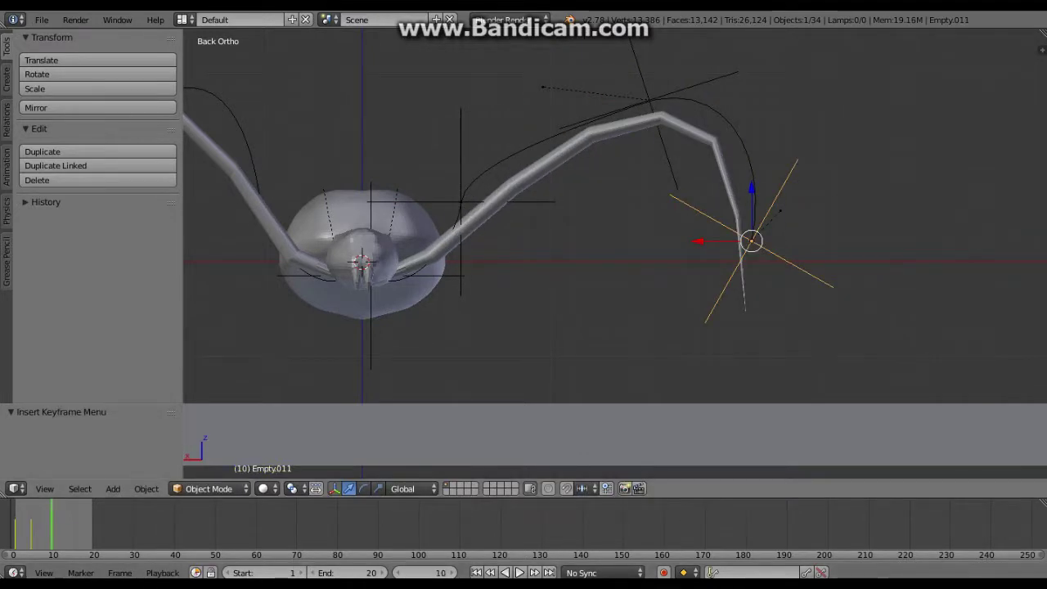
key(g)
click(741, 175)
key(g)
click(729, 178)
key(i)
right_click(672, 88)
key(alt+a)
Step: At frame 15, rotate the foot empty Empty.011 and key its location and rotation
key(Right)
key(Right)
key(Right)
right_click(831, 172)
key(r)
click(831, 190)
key(i)
click(629, 237)
key(Right)
key(Right)
key(Right)
key(g)
click(773, 368)
Step: At frame 20, move another leg empty, keyframe its location, and play the step back
right_click(664, 141)
key(g)
click(684, 174)
key(i)
right_click(773, 368)
key(i)
key(alt+a)
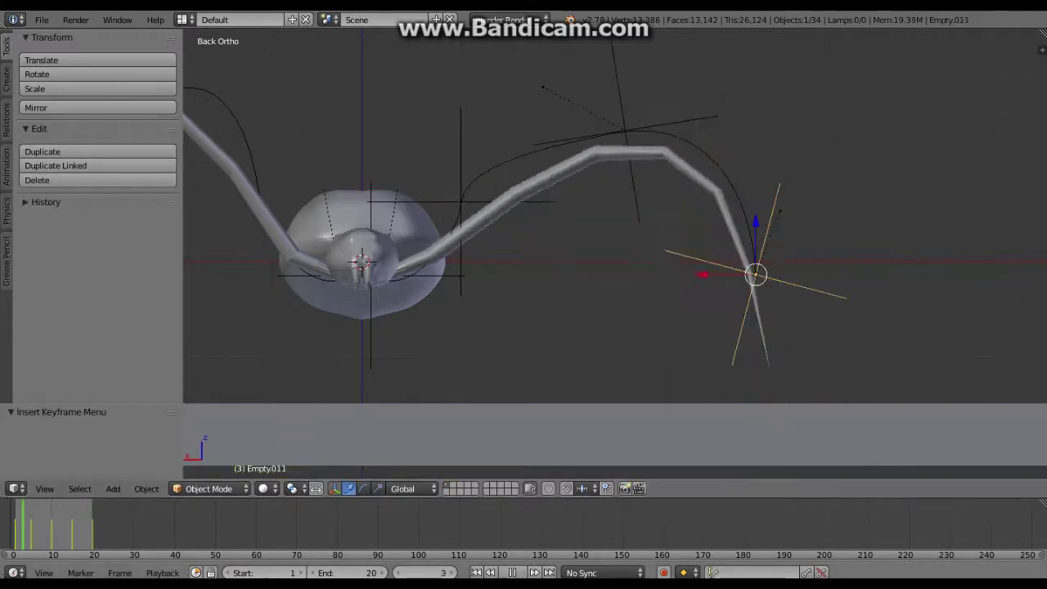
key(alt+a)
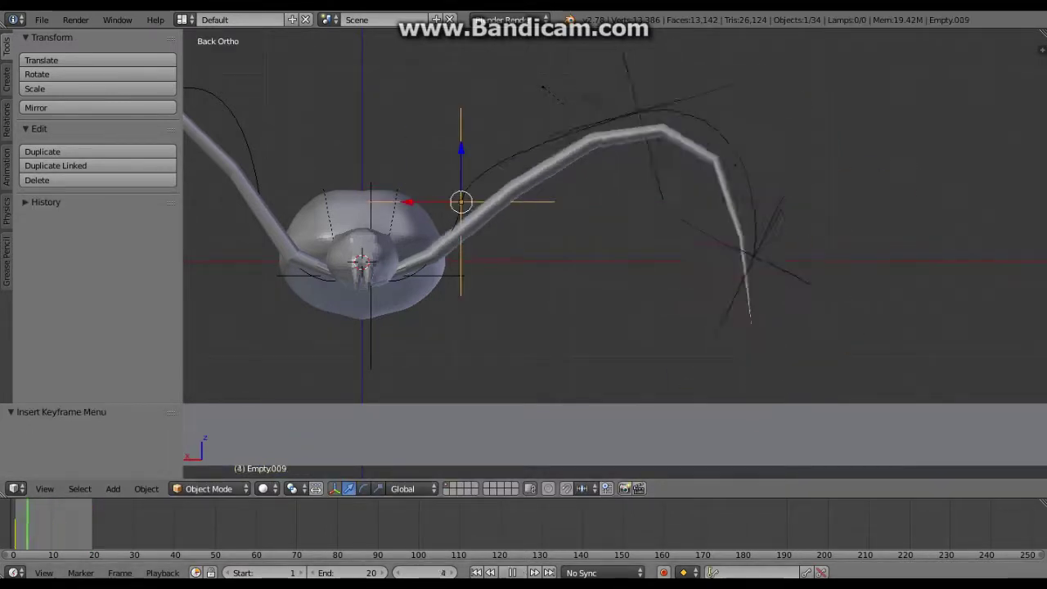
Step: Key the middle-bend empty's location, replay the animation, deselect all and switch to top view
right_click(435, 127)
key(i)
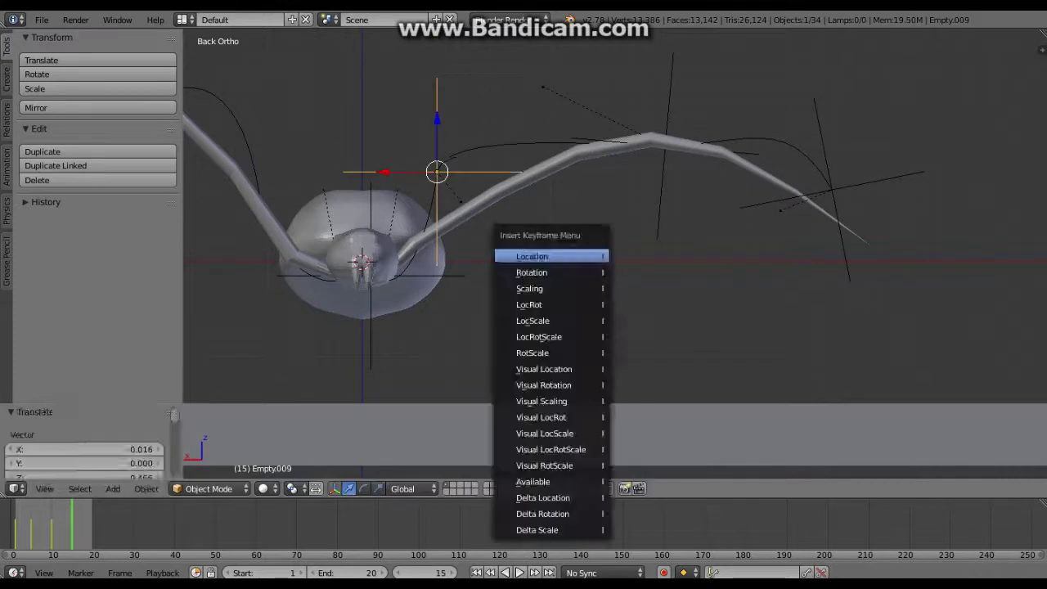
click(557, 252)
key(alt+a)
key(a)
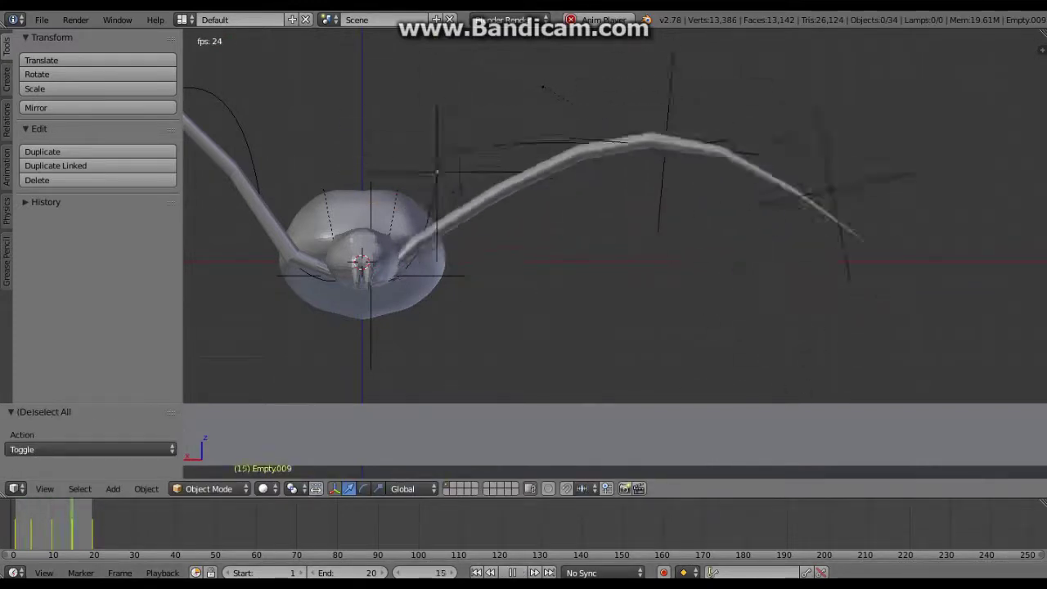
key(KP_7)
Step: From the top view, select the leg empties and keyframe their locations at frames 1 and 5
right_click(442, 243)
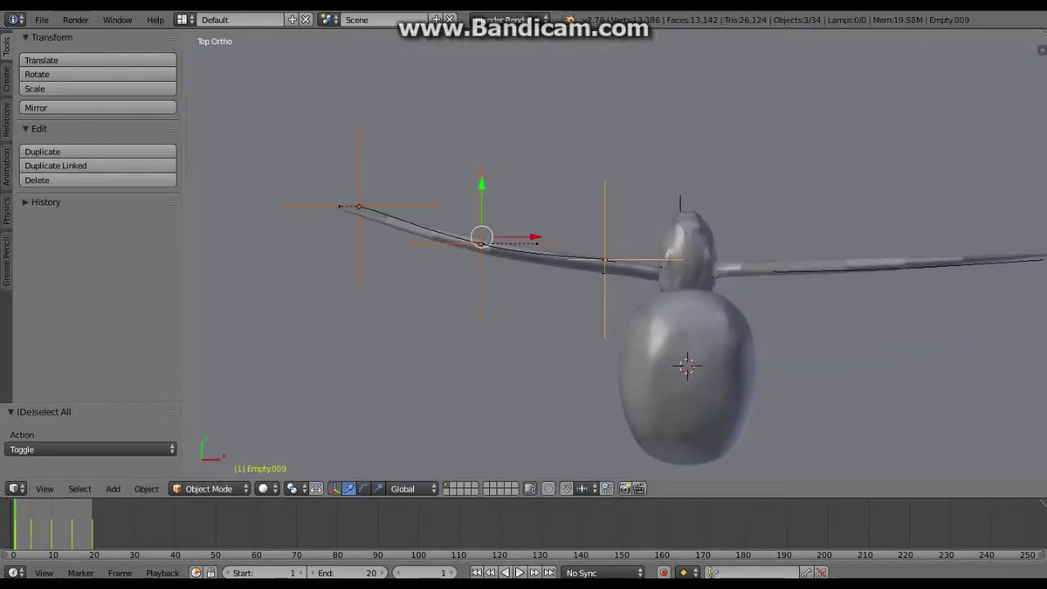
key(i)
right_click(687, 392)
key(Escape)
right_click(448, 243)
key(Up)
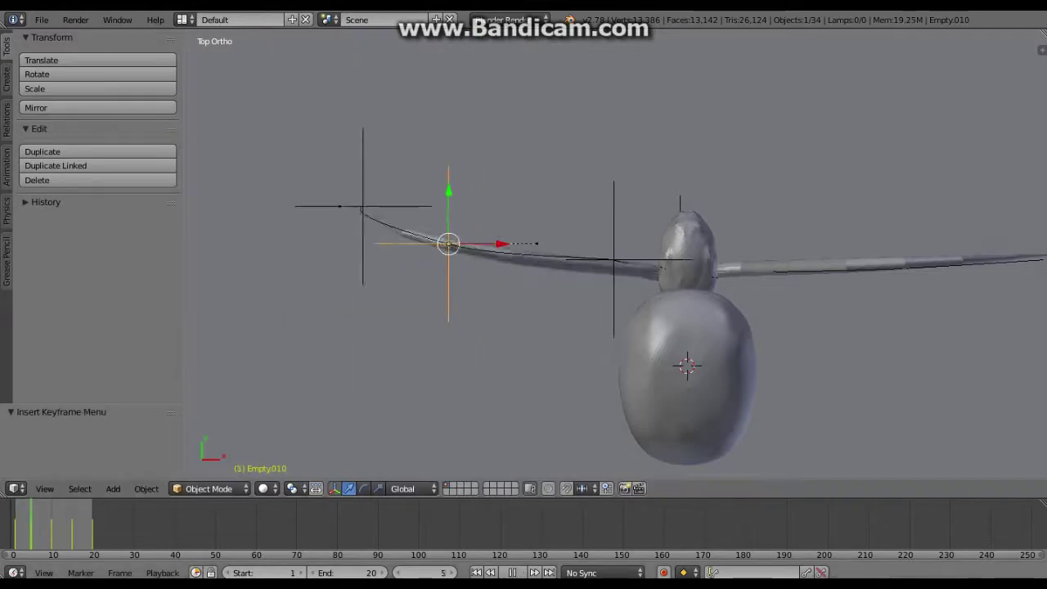
middle_drag(572, 327, 622, 245)
key(KP_7)
Step: Select the leg-tip empty and play the walking cycle, orbiting around the spider to check it
right_click(360, 315)
key(alt+a)
middle_drag(613, 327, 654, 245)
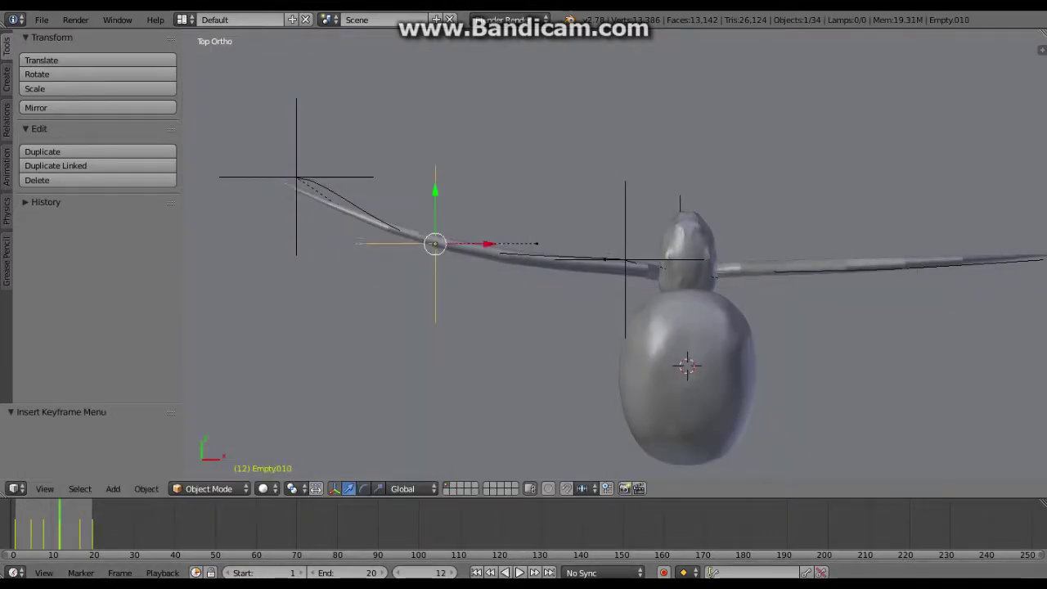
key(alt+a)
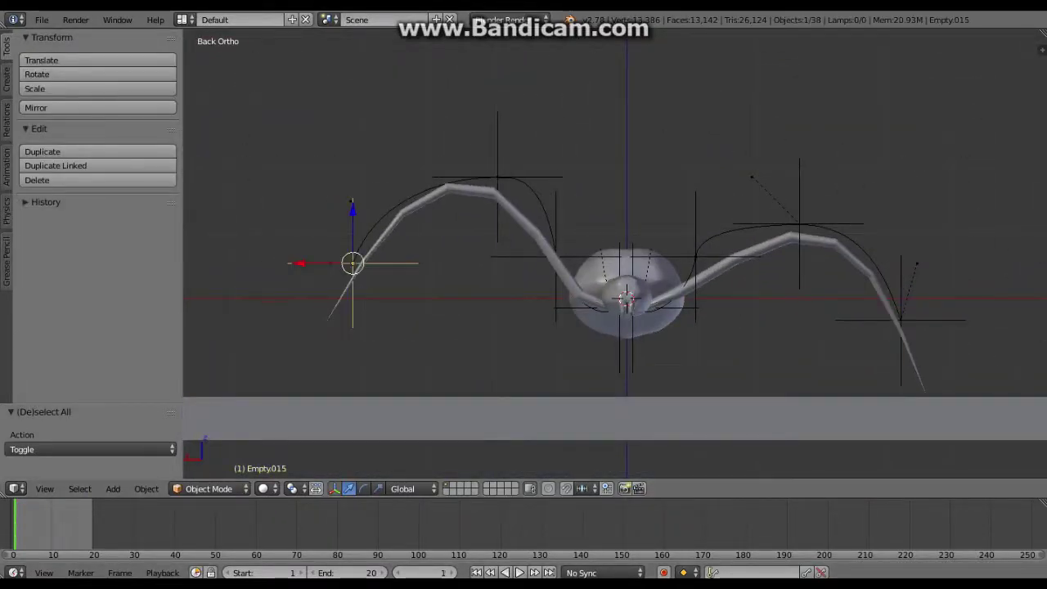
Step: At frame 5, raise a left-leg empty up and left, tilt it about 30°, and keyframe it
key(i)
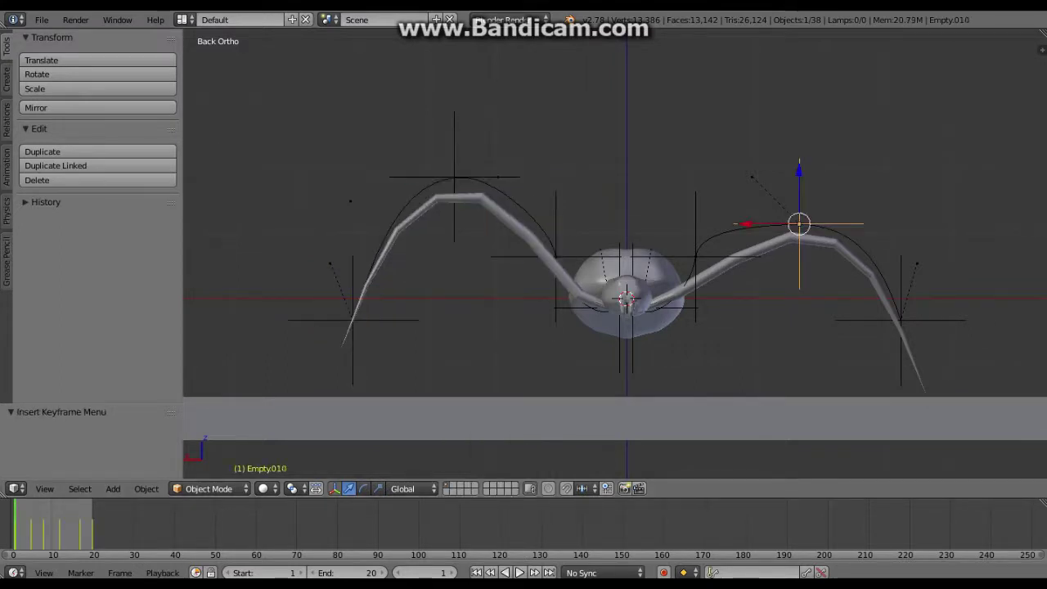
key(Right)
key(Right)
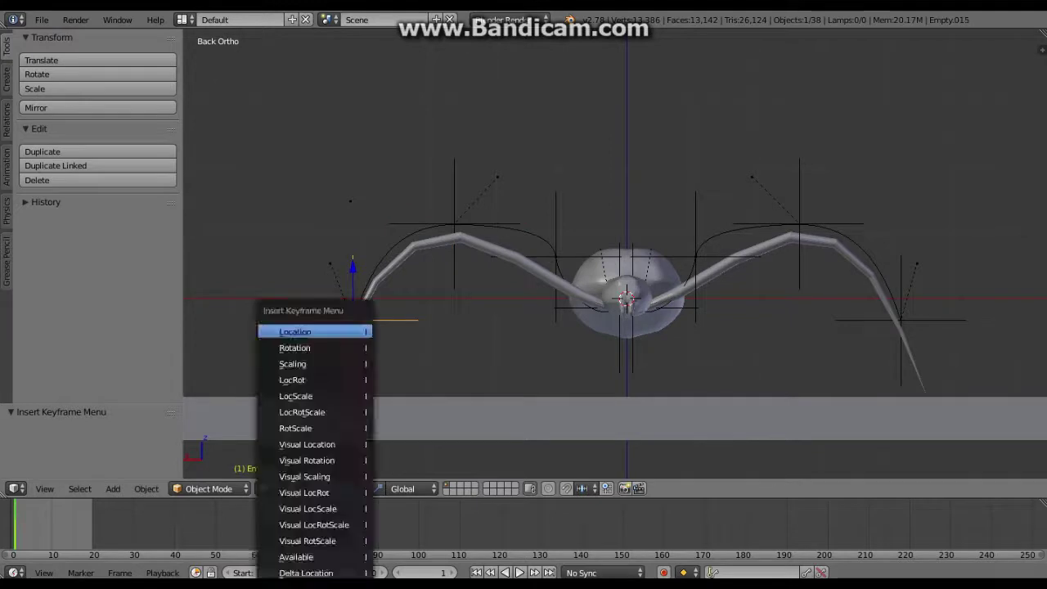
key(Right)
key(Right)
key(g)
key(Escape)
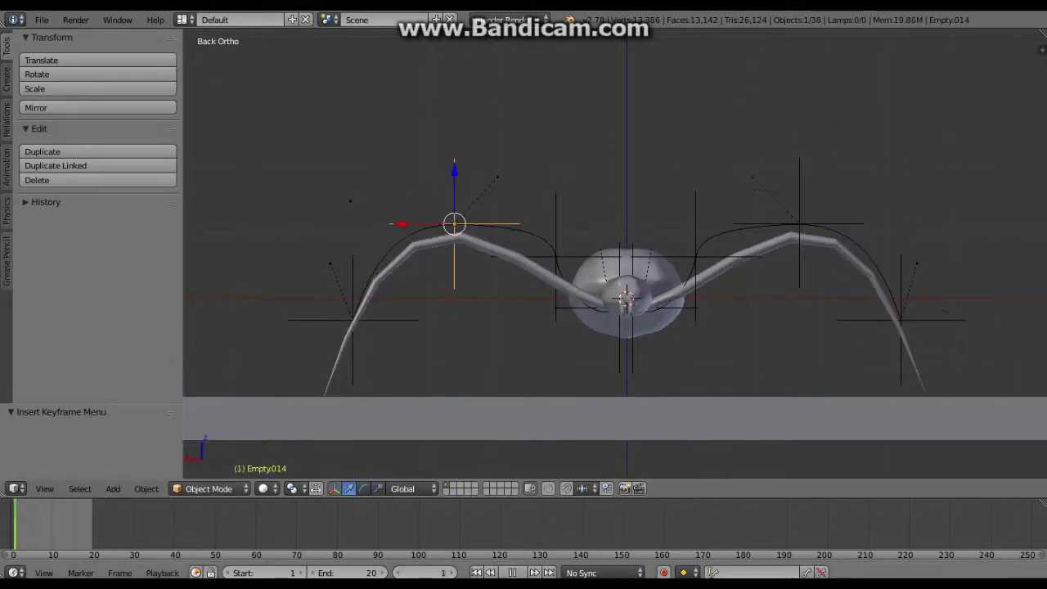
key(g)
click(425, 192)
key(i)
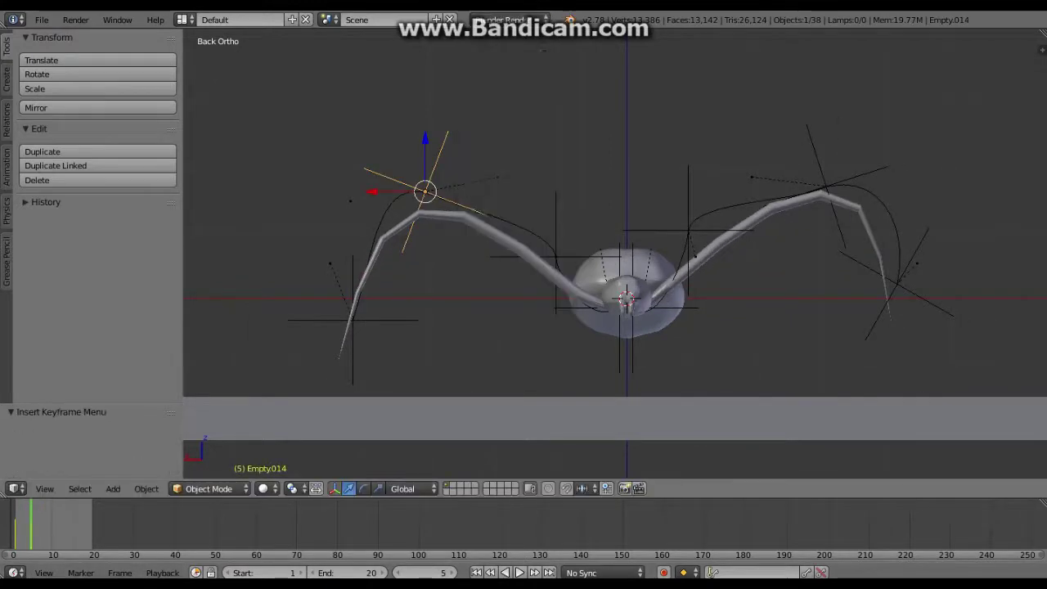
click(352, 281)
key(Return)
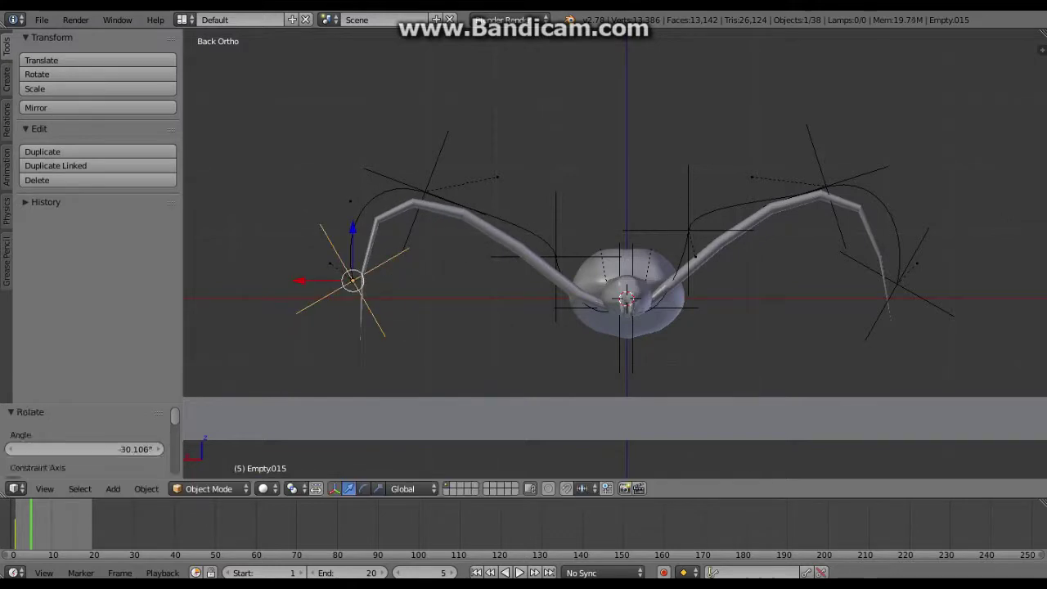
key(alt+a)
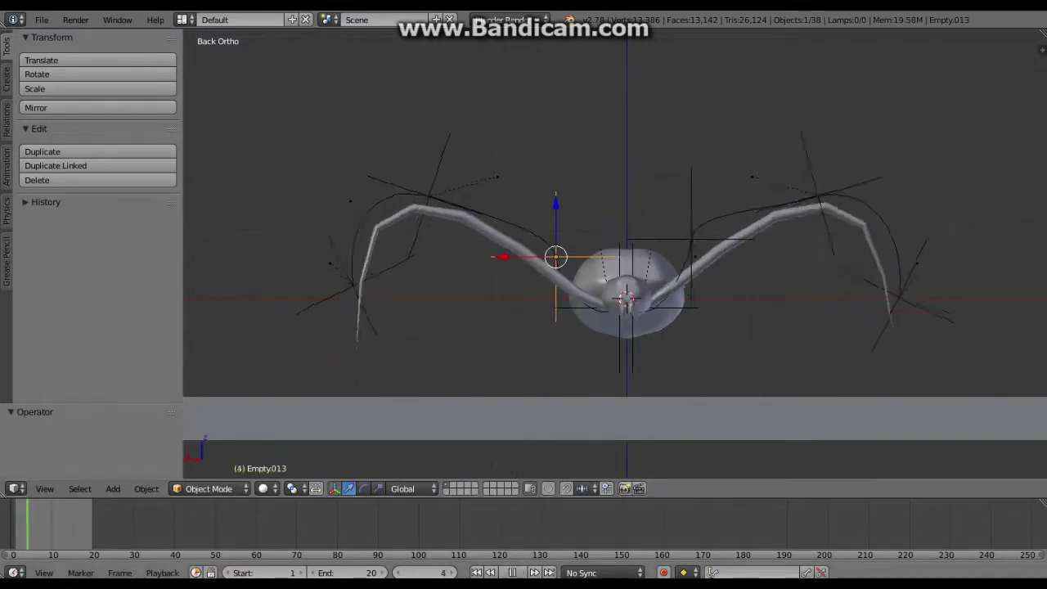
Step: At frame 8, move and keyframe the middle empty, then rotate and key the leg-tip empty
key(g)
key(Return)
key(i)
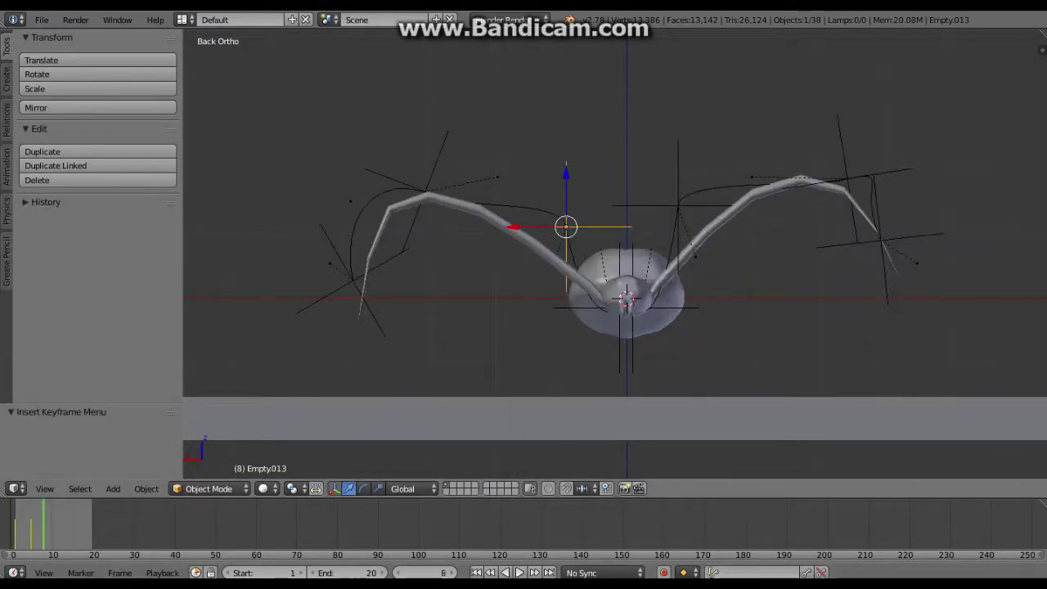
key(g)
key(Return)
right_click(421, 187)
key(g)
key(Return)
key(i)
right_click(353, 281)
key(Return)
key(i)
Step: At frame 12, lower the base empty and keyframe it, then key the middle empty's transform
key(Right)
key(Right)
key(Right)
key(Right)
right_click(577, 206)
key(g)
key(Return)
key(i)
right_click(409, 221)
key(g)
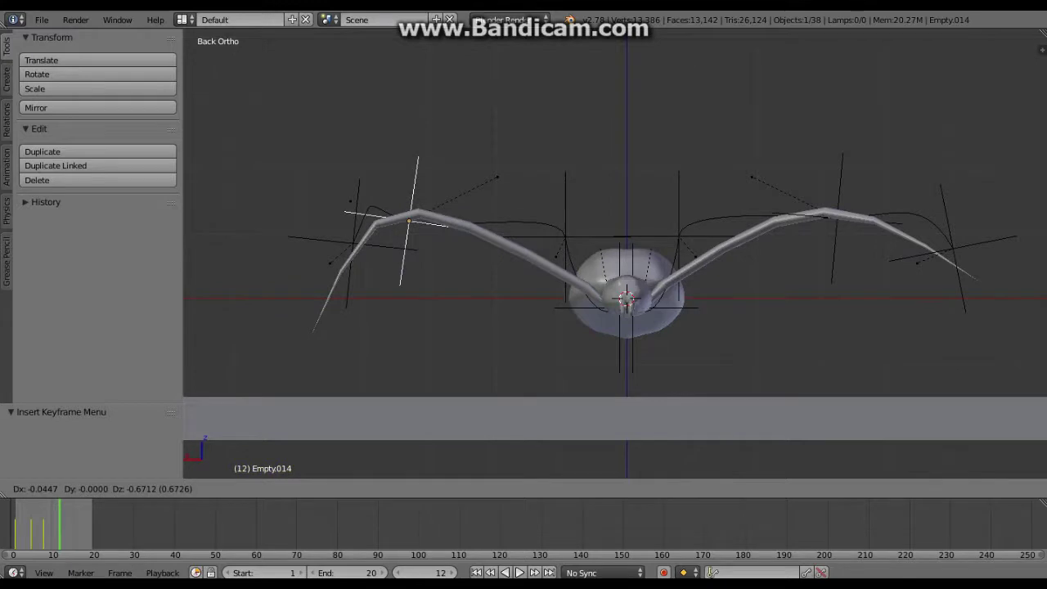
key(Return)
key(i)
click(573, 236)
Step: Move and rotate the leg-tip empty, keyframing its pose at frames 12 and 17
right_click(337, 255)
key(g)
key(Return)
key(i)
click(486, 238)
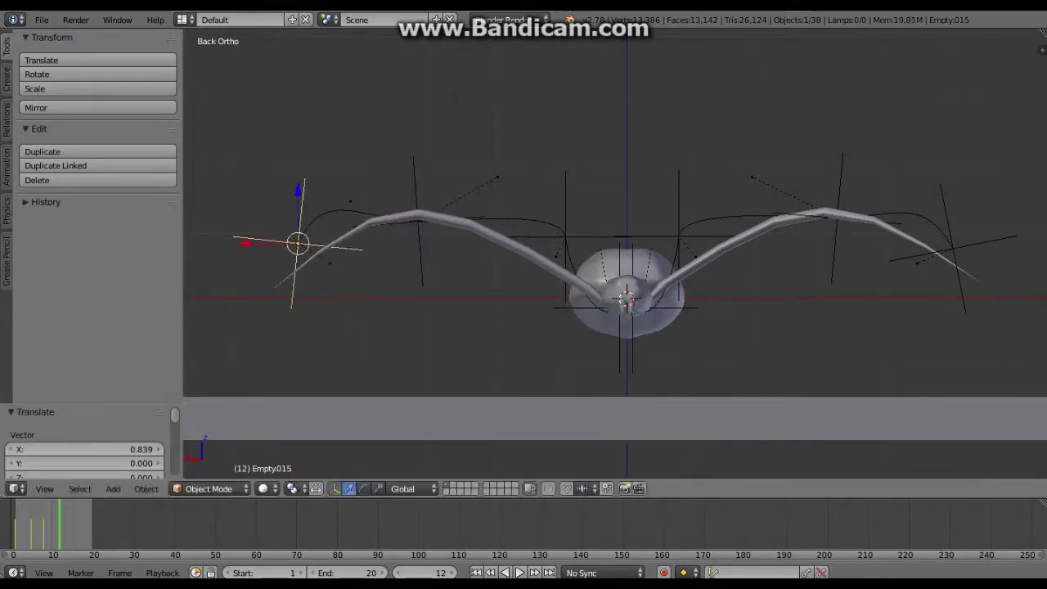
key(Right)
key(Right)
key(Right)
key(Right)
key(Right)
key(g)
key(Return)
key(i)
click(566, 321)
Step: Keyframe the middle and base empties at frame 17, then return to frame 1
right_click(418, 221)
key(i)
click(532, 238)
right_click(565, 237)
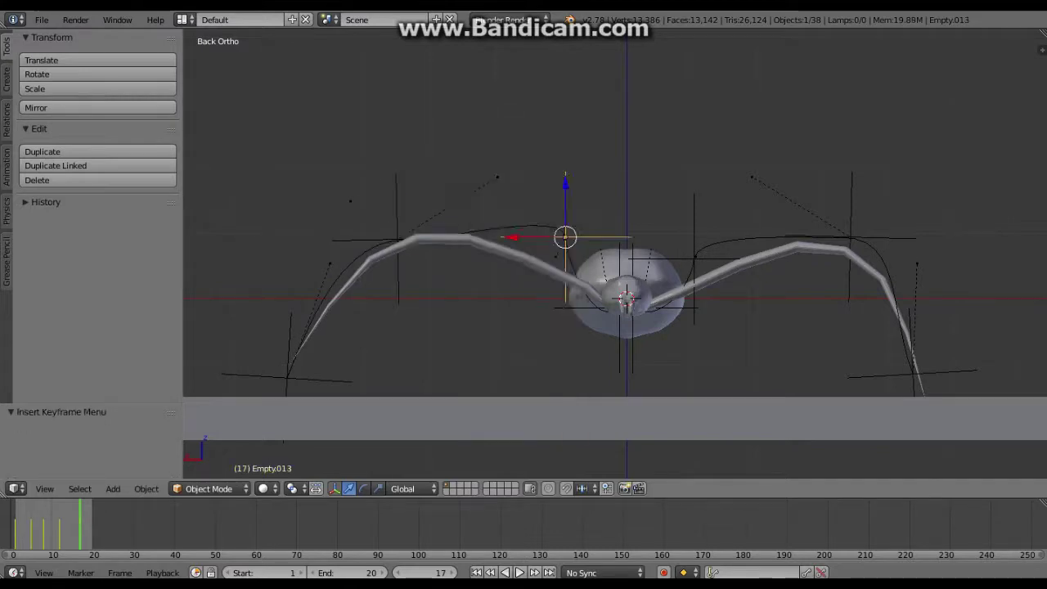
key(Return)
key(i)
click(557, 246)
key(shift+Left)
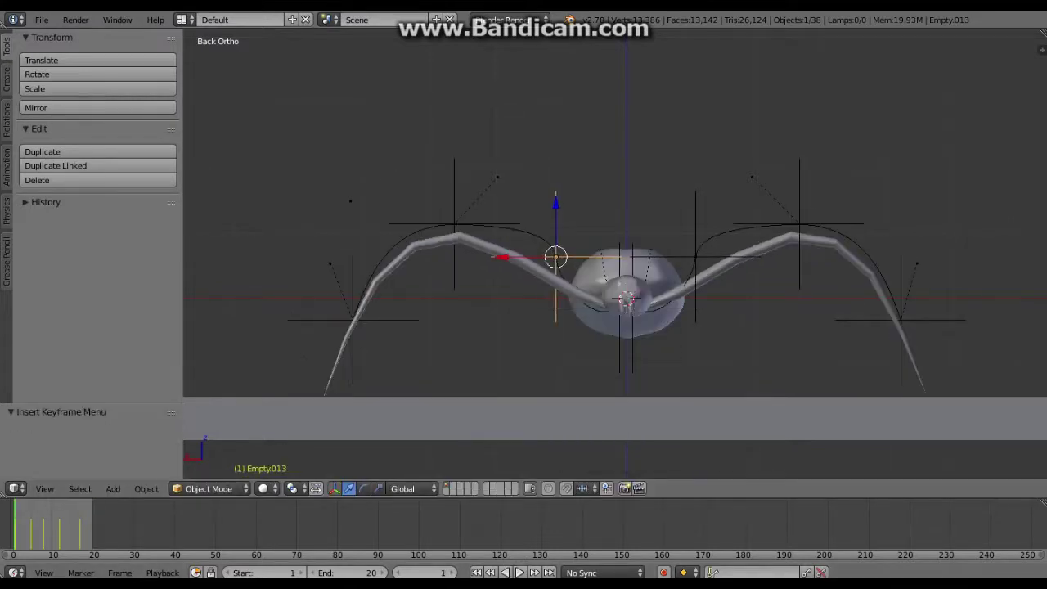
Step: From the top view, shift the left leg's empties along Y and keyframe their location at frame 1
key(KP_7)
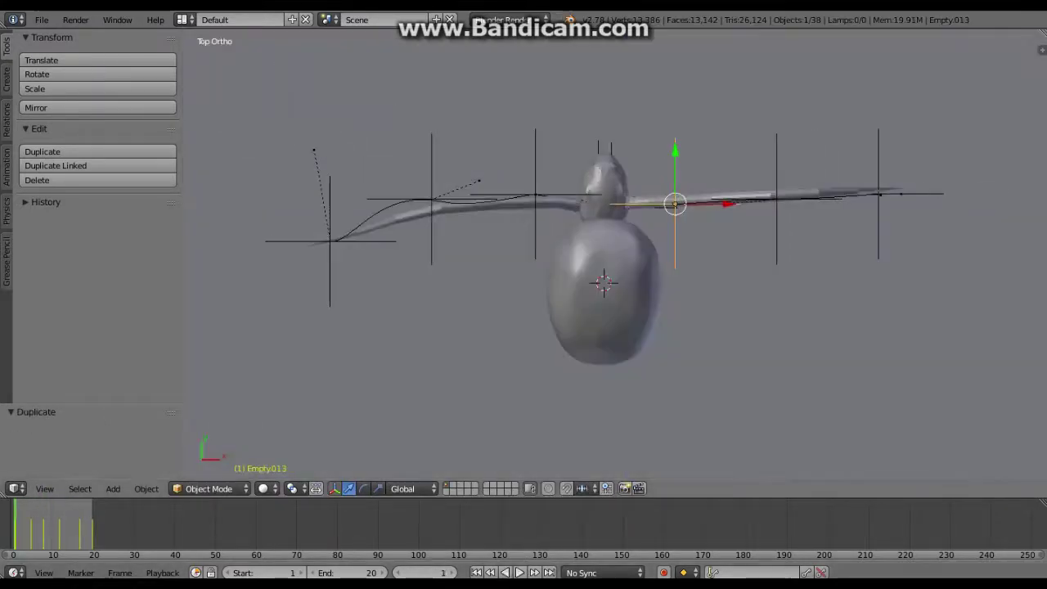
key(g)
key(y)
key(Return)
key(h)
right_click(922, 209)
key(g)
key(y)
key(Return)
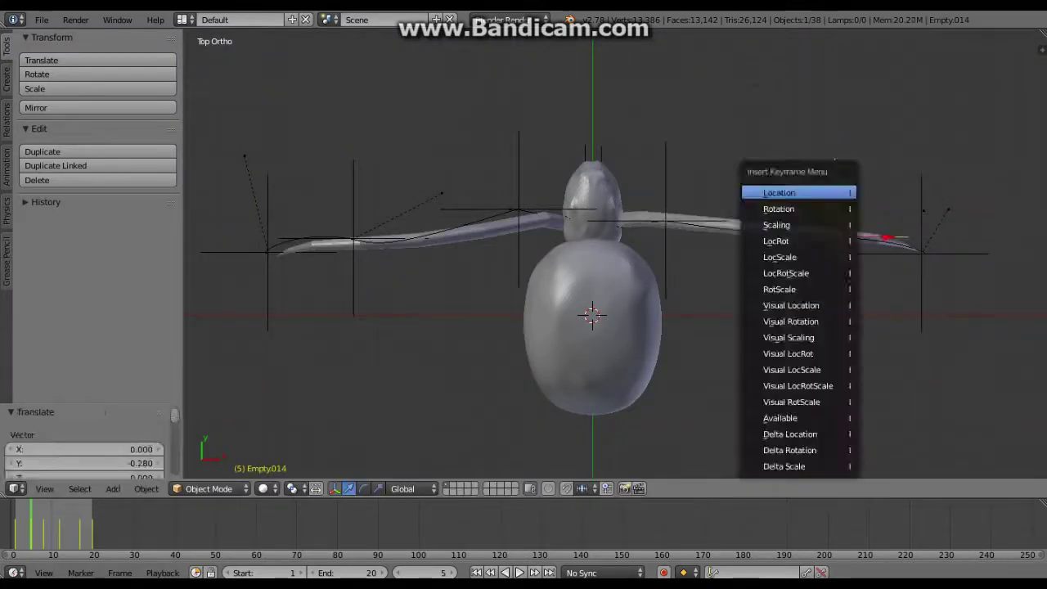
key(Up)
Step: Keyframe the base and middle leg empties at frame 8 after moving them along Y
right_click(653, 209)
key(i)
key(Up)
right_click(923, 156)
key(g)
key(y)
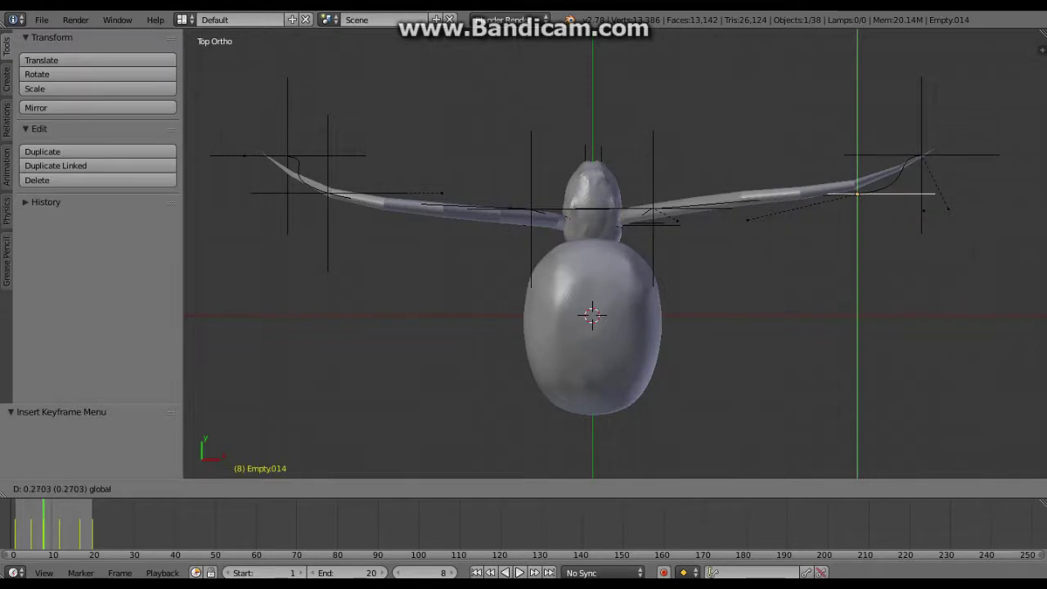
key(Return)
right_click(668, 223)
key(i)
click(789, 165)
Step: At frame 12, move the leg-tip empty along Y and keyframe its location
right_click(994, 142)
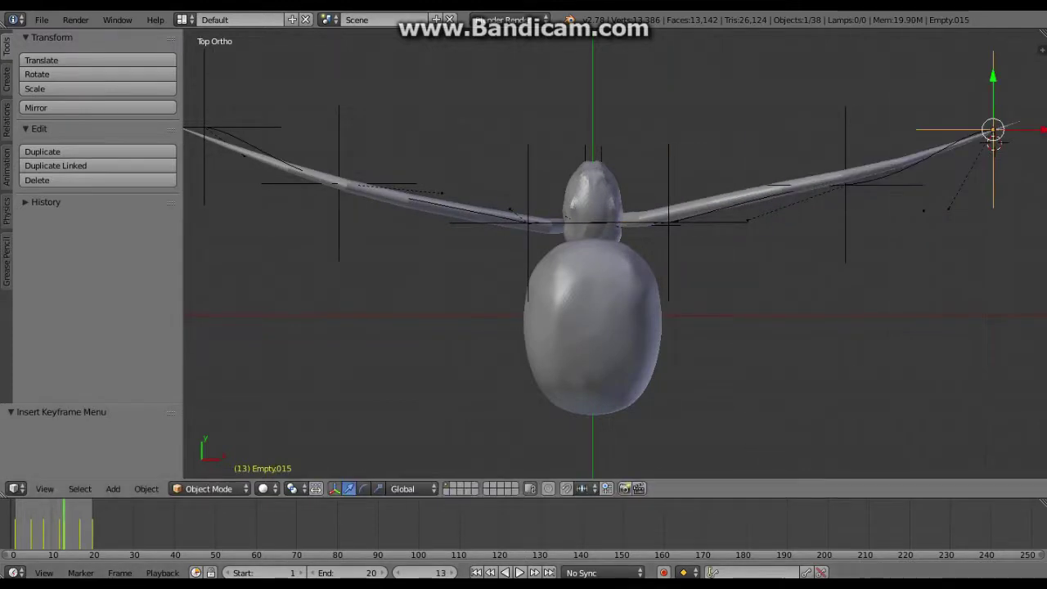
key(Left)
right_click(994, 141)
key(g)
key(y)
key(Return)
key(i)
click(791, 136)
Step: Shift the base empty along Y at frame 17, then return to frame 1 and deselect everything
key(Up)
right_click(676, 214)
key(g)
key(y)
key(shift+Left)
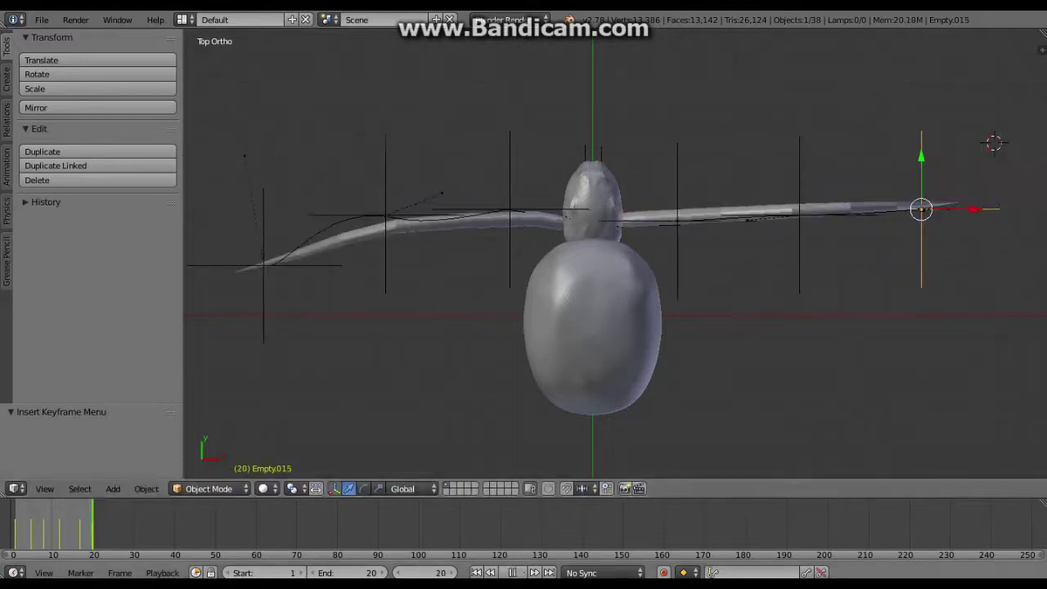
right_click(677, 211)
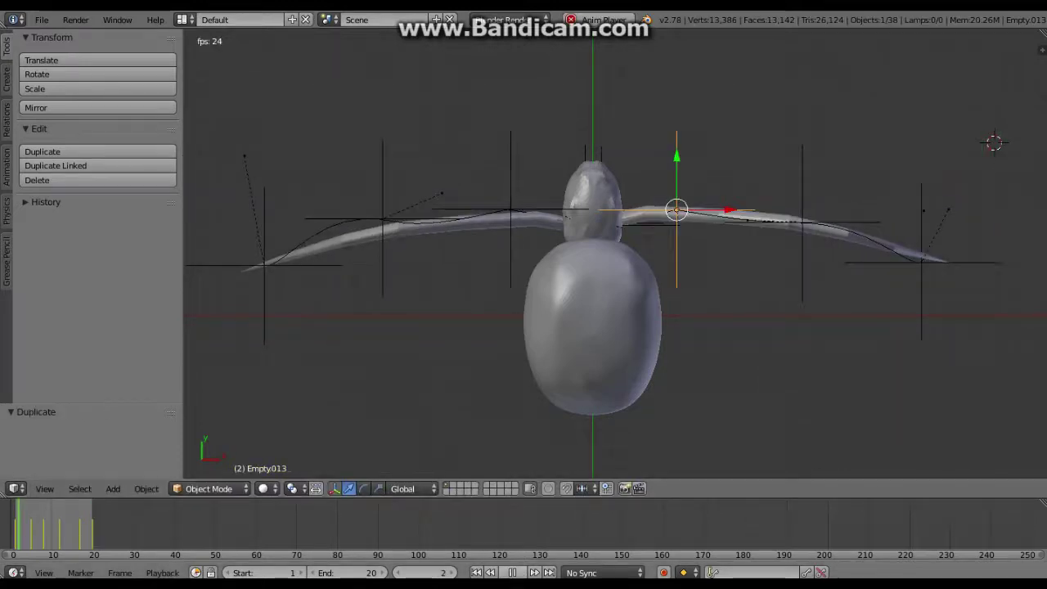
middle_drag(597, 270, 524, 344)
key(a)
key(alt+a)
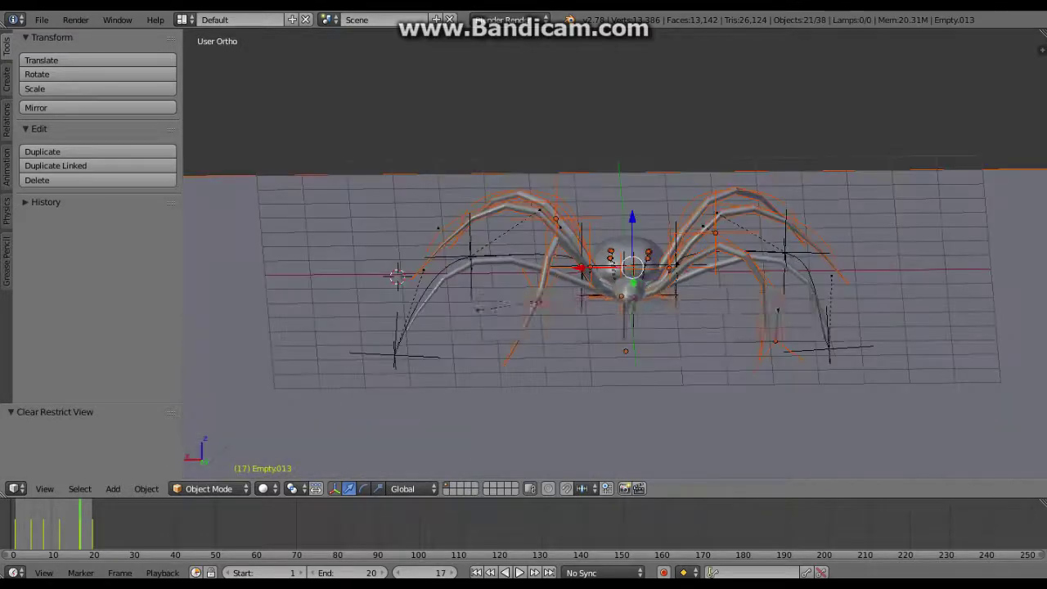
Step: Play the walk cycle, hide the floor plane and cube, and orbit around the spider
key(alt+a)
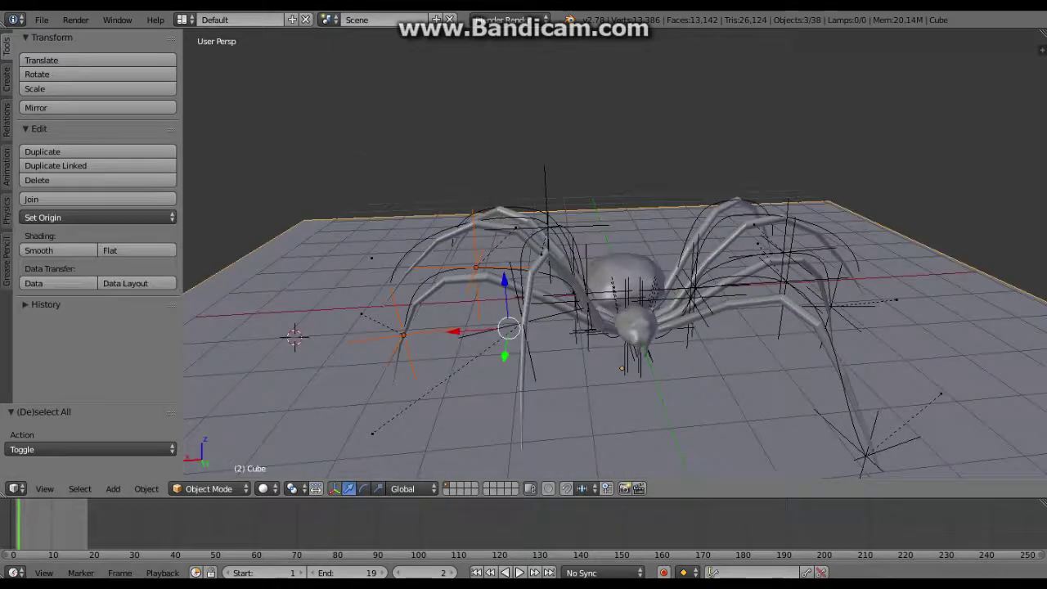
key(h)
middle_drag(613, 328, 695, 311)
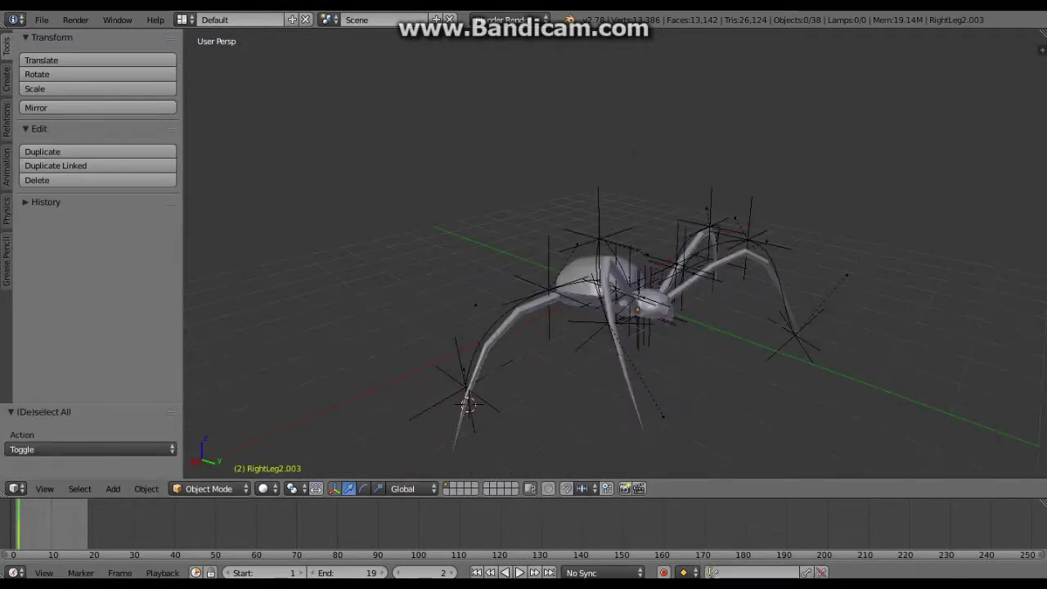
Step: Jump to frame 20 and insert keyframes on the right leg's control empties
key(alt+a)
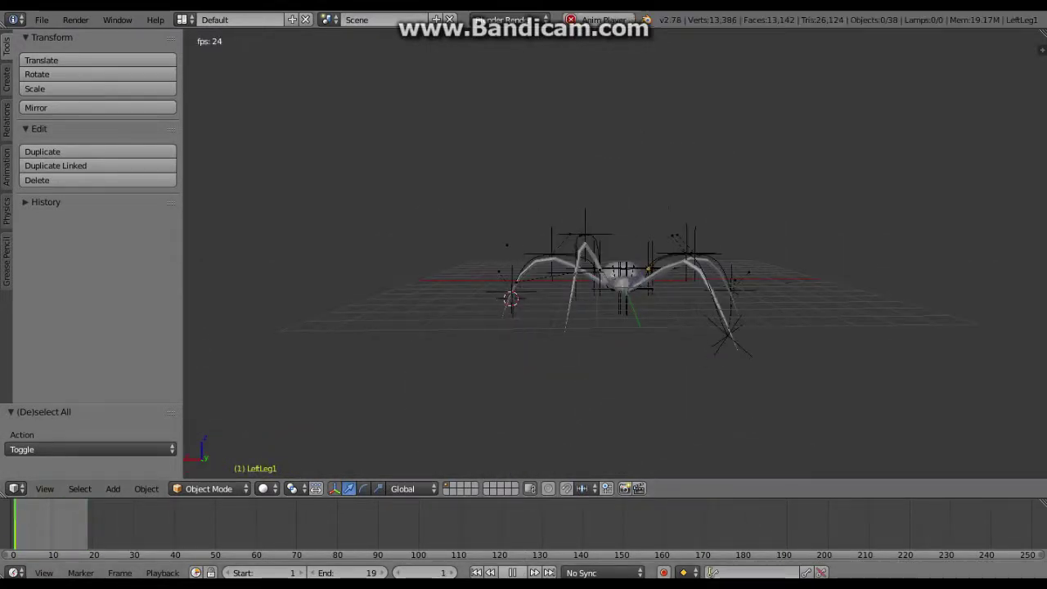
key(Escape)
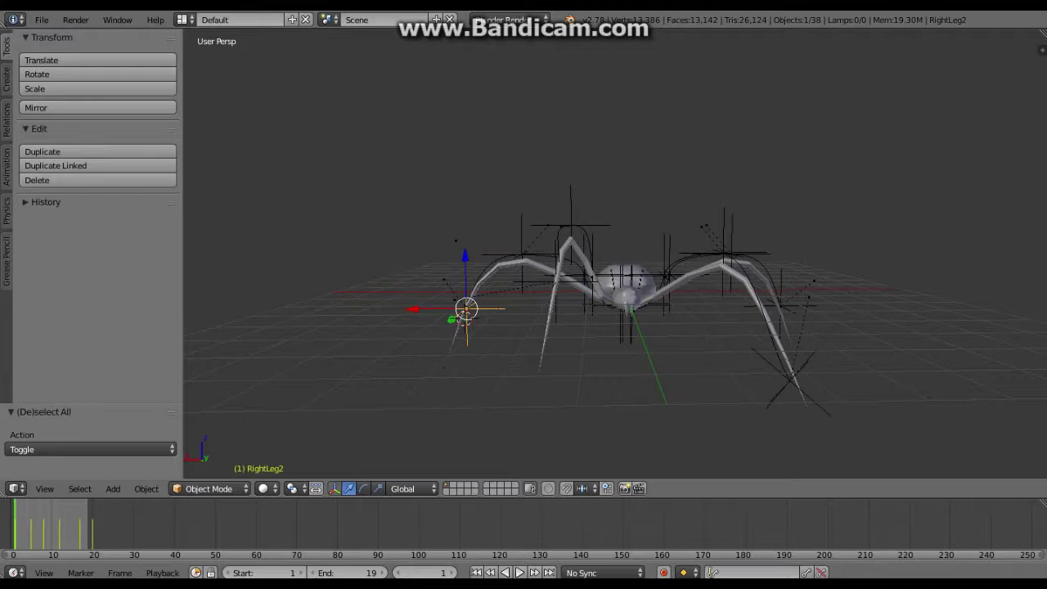
key(Up)
key(Up)
key(Up)
key(Up)
key(Up)
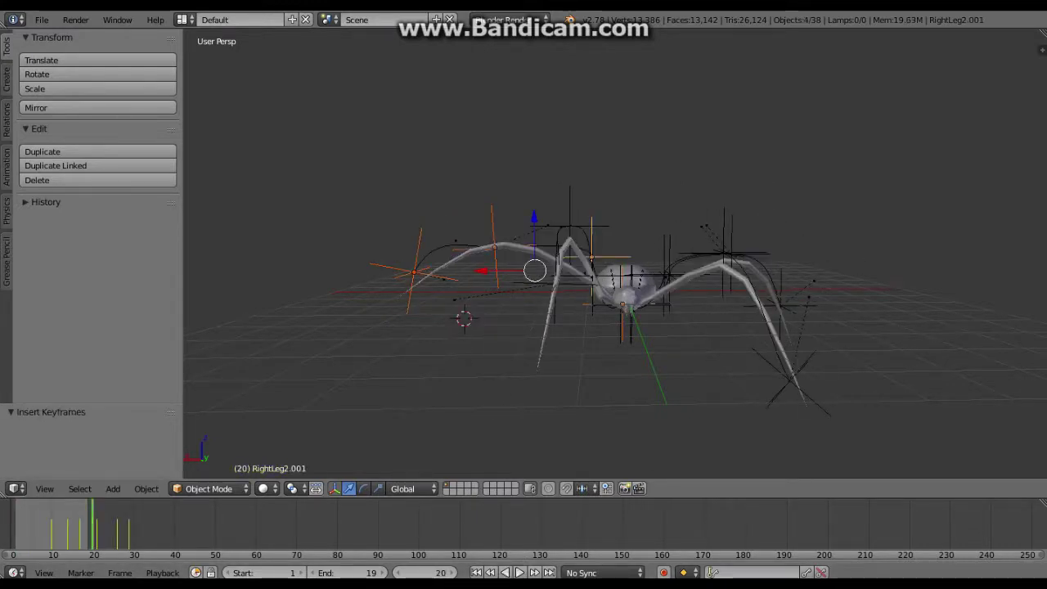
key(i)
key(Escape)
key(a)
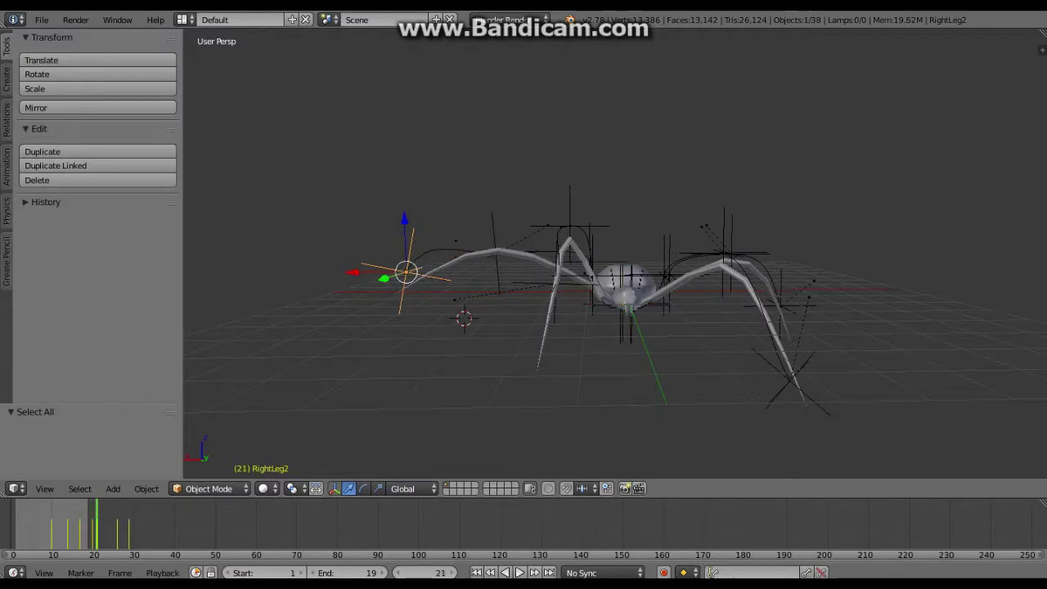
key(a)
Step: Delete the unwanted keyframes with Alt+I and replay the walk to check the leg
key(alt+a)
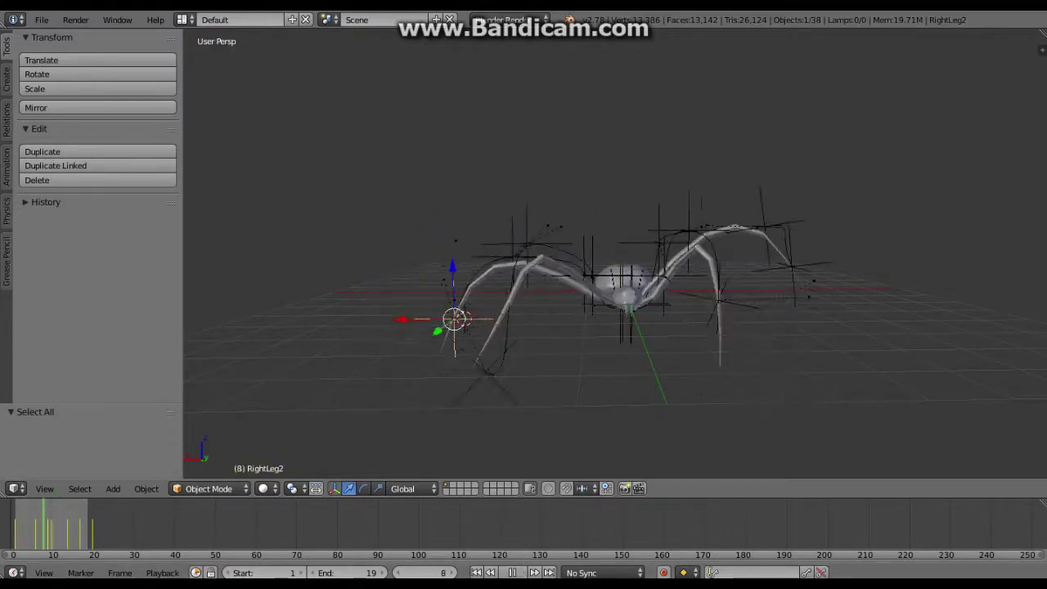
key(alt+i)
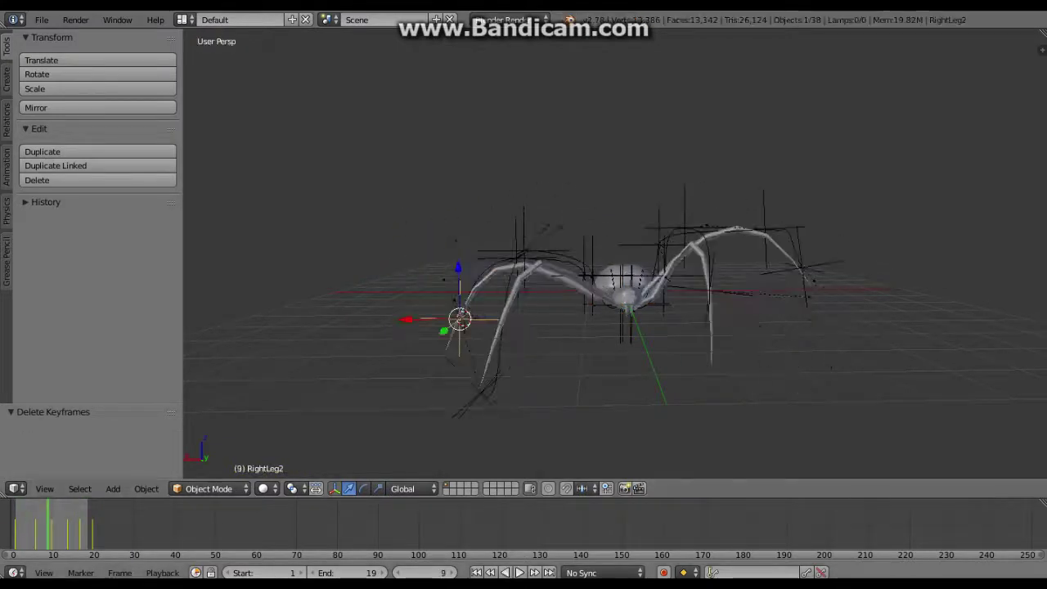
key(alt+a)
key(a)
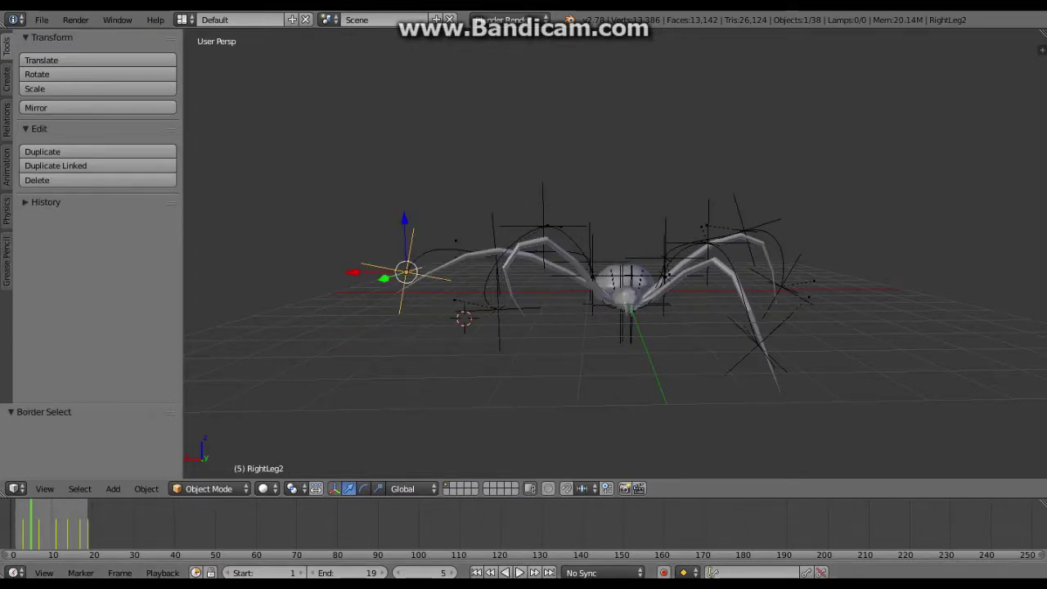
key(alt+a)
key(a)
key(alt+a)
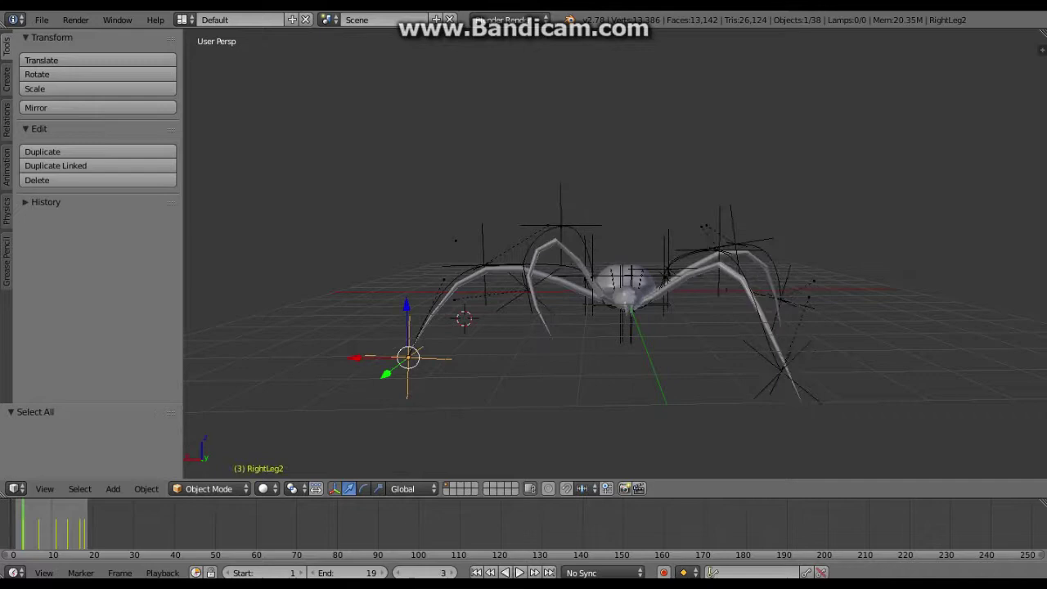
key(shift+d)
key(alt+a)
key(alt+a)
Step: Box-select the four left-leg objects, hide them, and play the animation without them
key(i)
key(Escape)
key(b)
drag(384, 205, 597, 344)
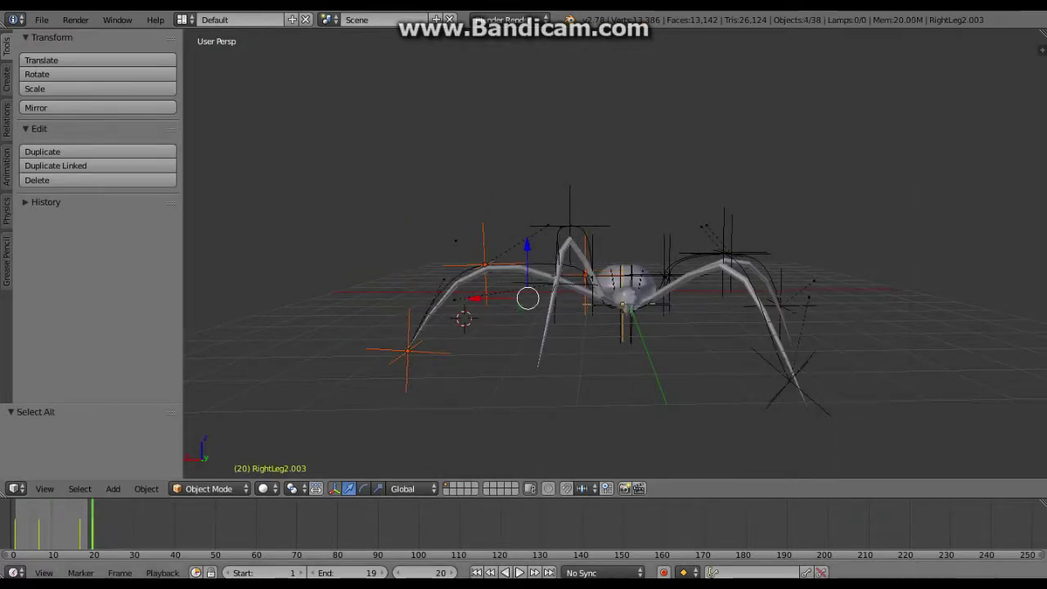
key(a)
key(alt+a)
key(KP_7)
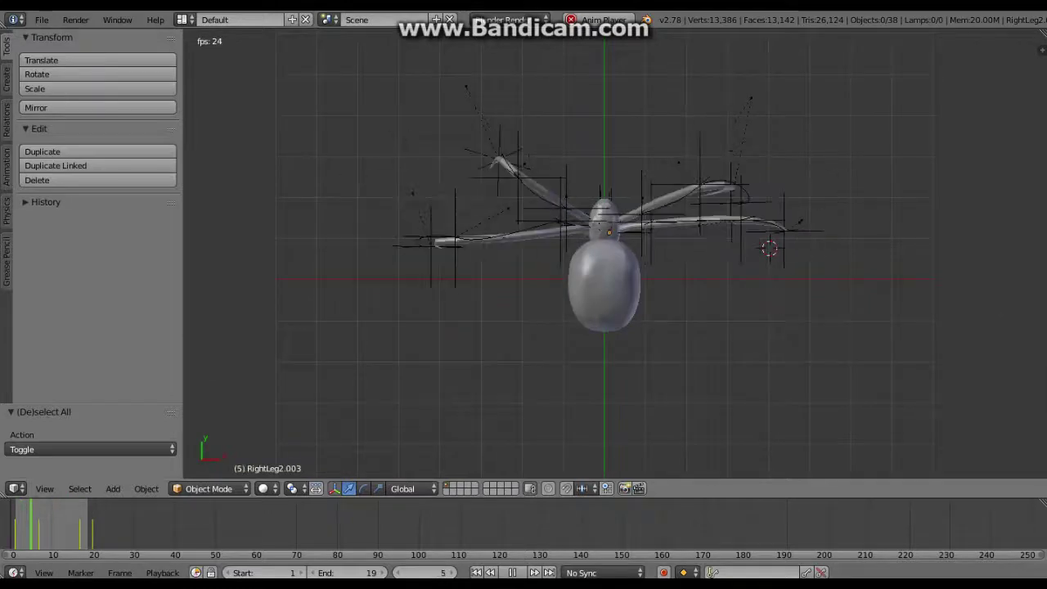
middle_drag(606, 246, 605, 343)
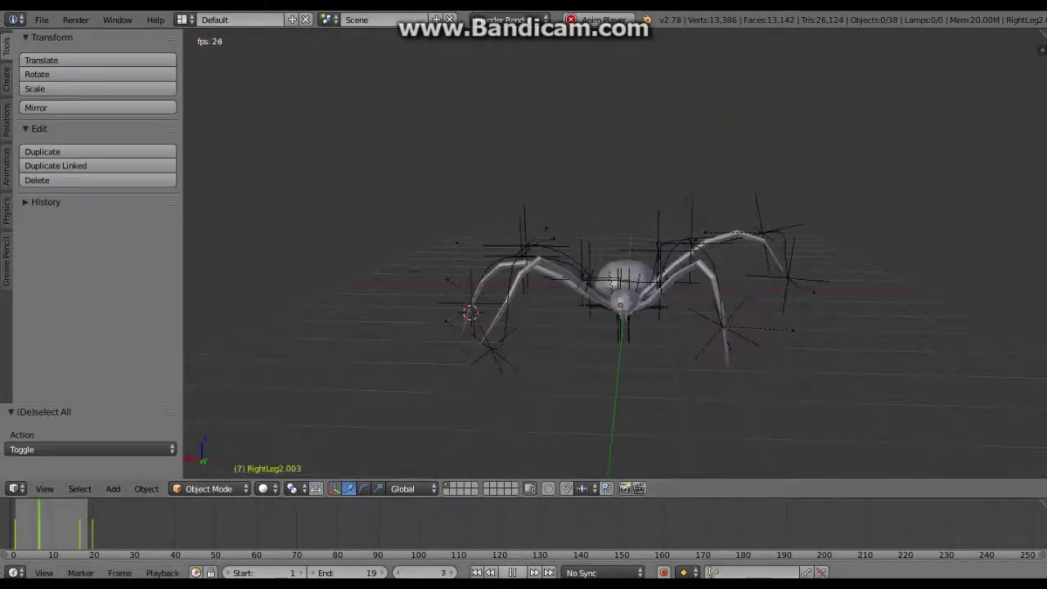
key(ctrl+z)
key(h)
key(alt+a)
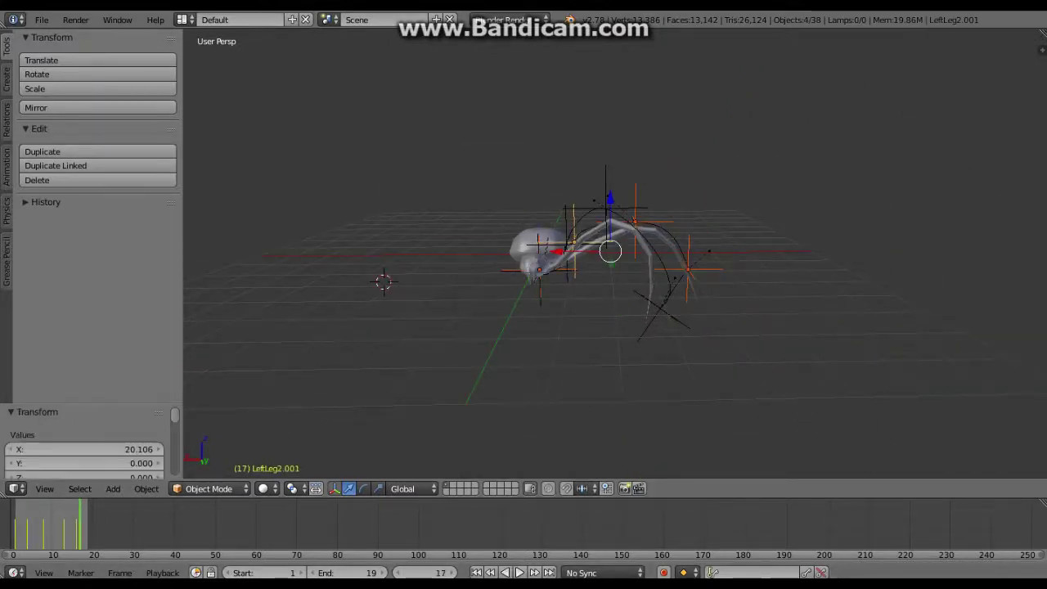
Step: Delete keyframes on the left leg's control empties and replay the walk
key(alt+a)
key(a)
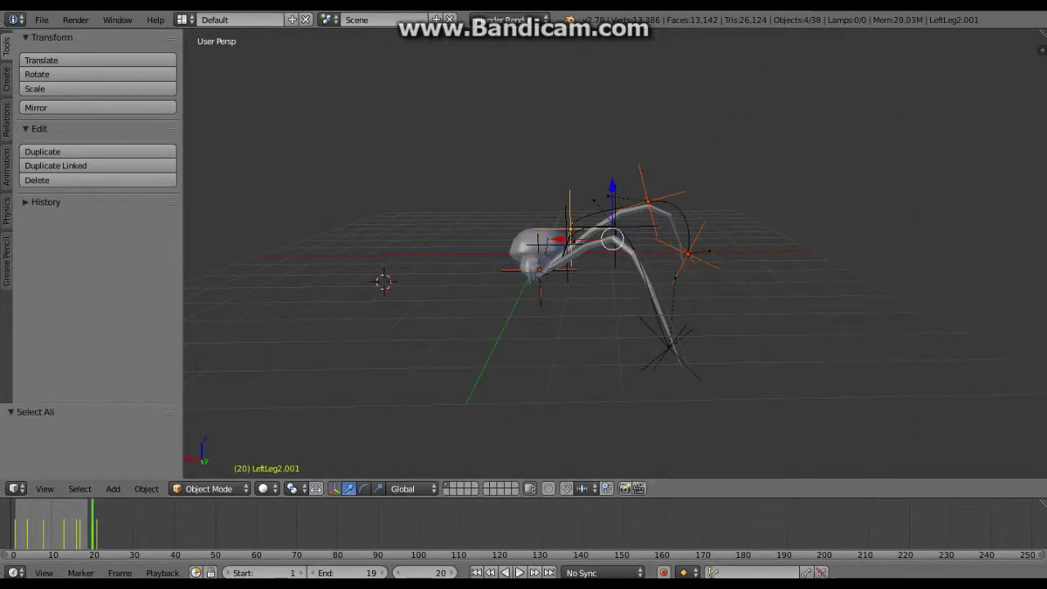
key(alt+a)
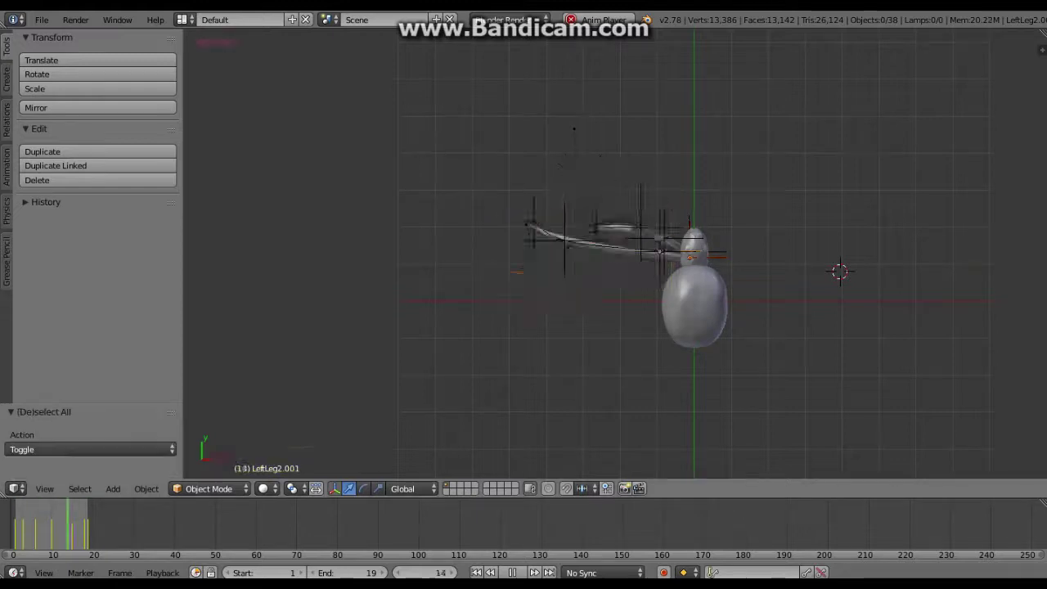
key(a)
middle_drag(614, 246, 572, 286)
key(a)
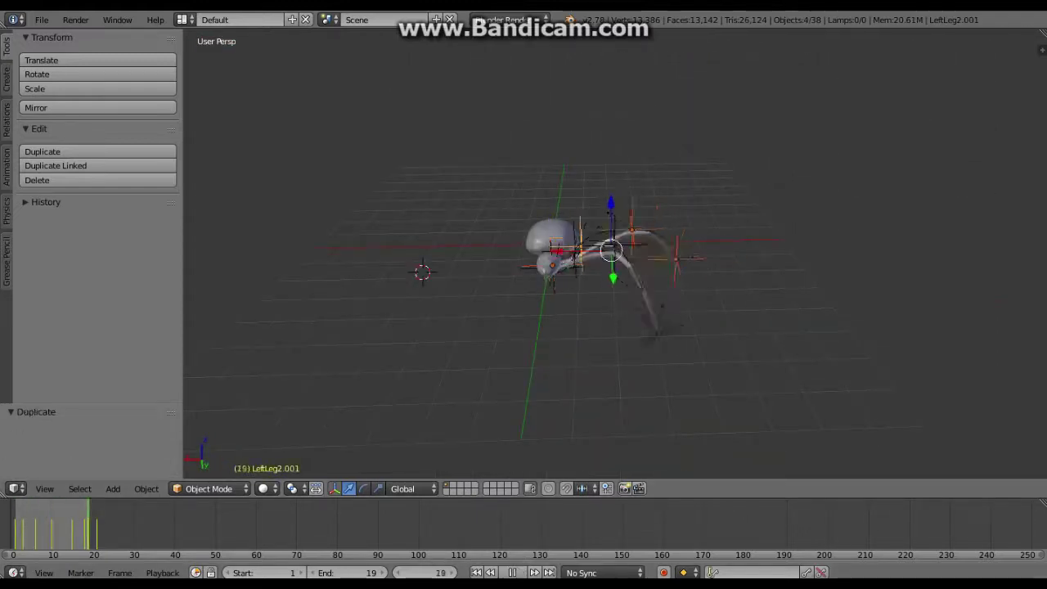
key(alt+i)
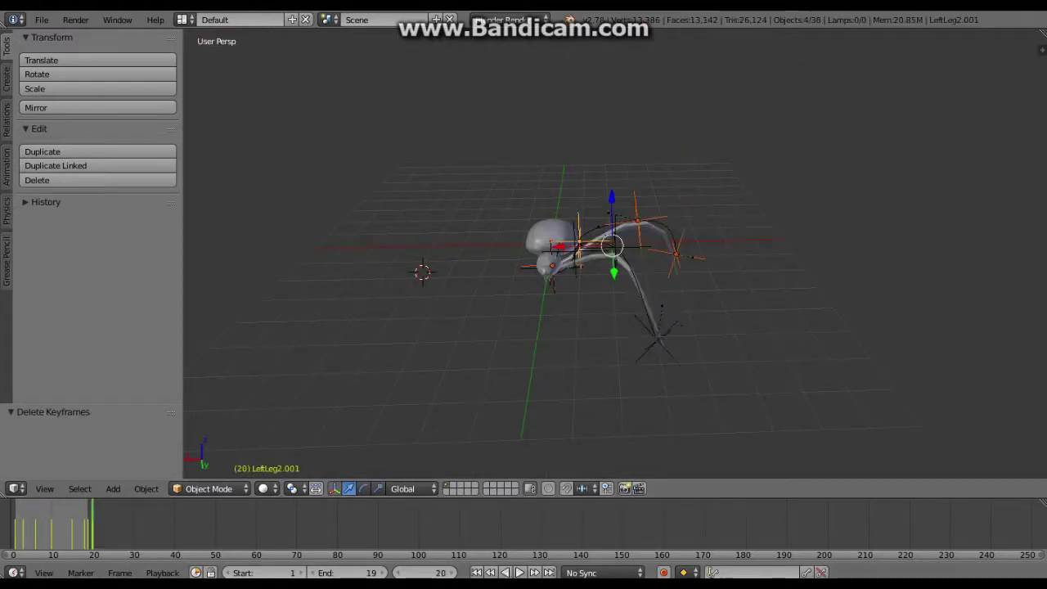
key(Escape)
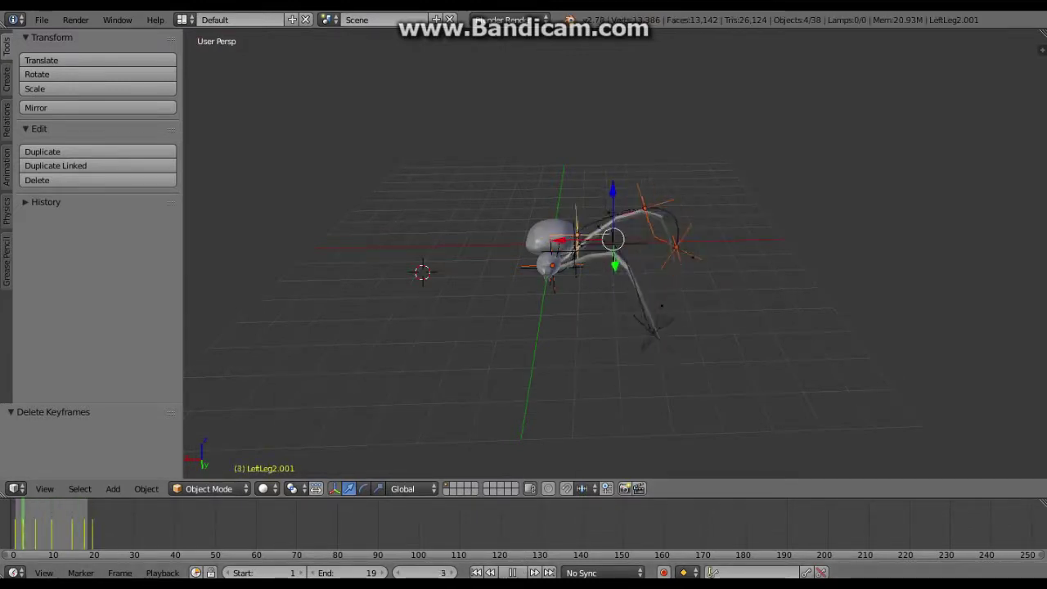
Step: Replay the walk from low side and top views, then hide the ground plane
key(alt+a)
key(a)
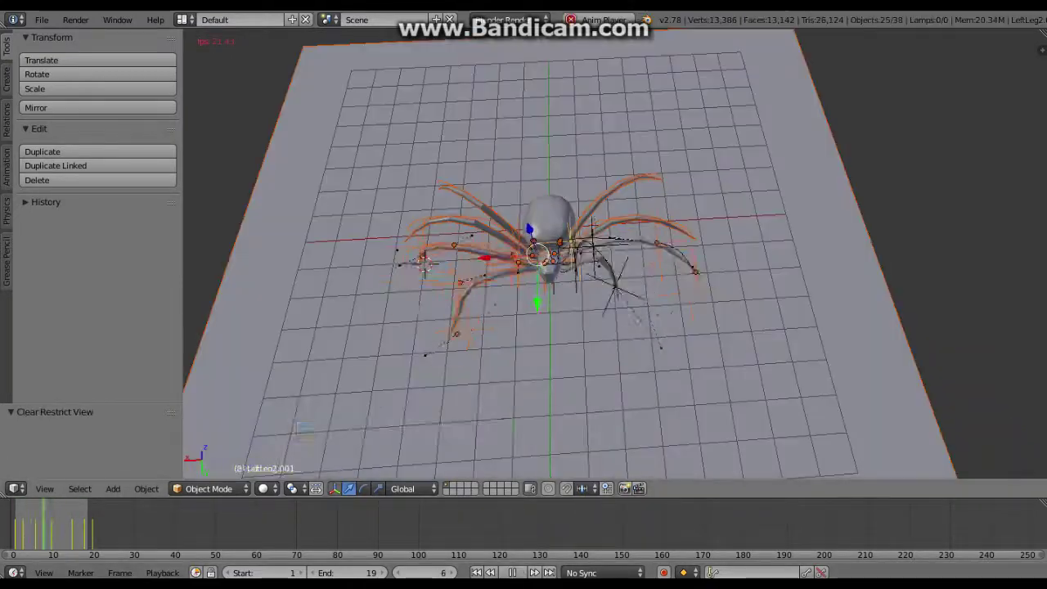
key(KP_8)
key(KP_8)
key(KP_8)
key(space)
key(KP_7)
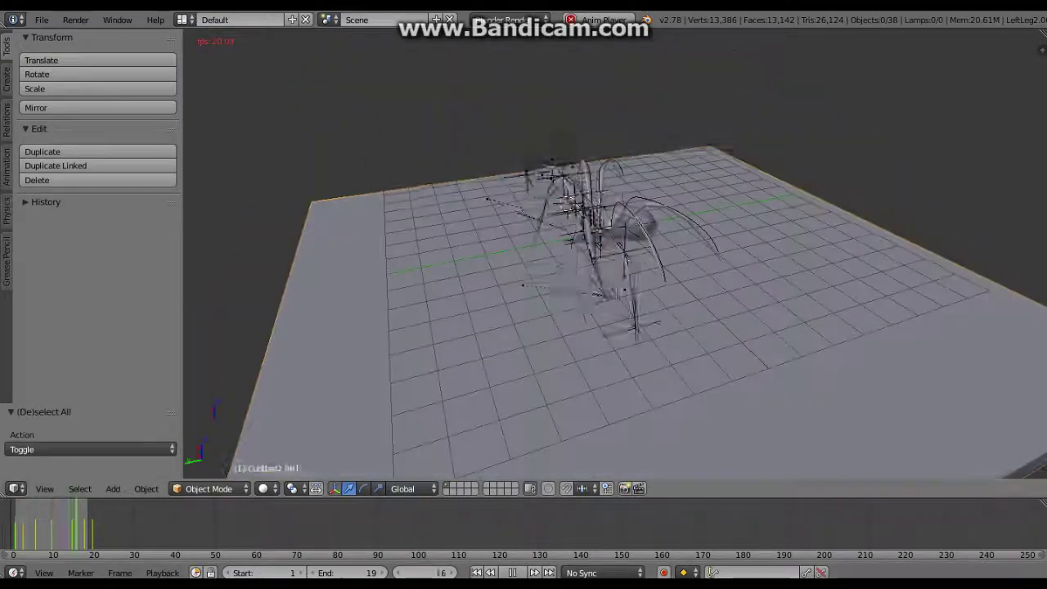
key(h)
key(b)
key(Escape)
key(KP_1)
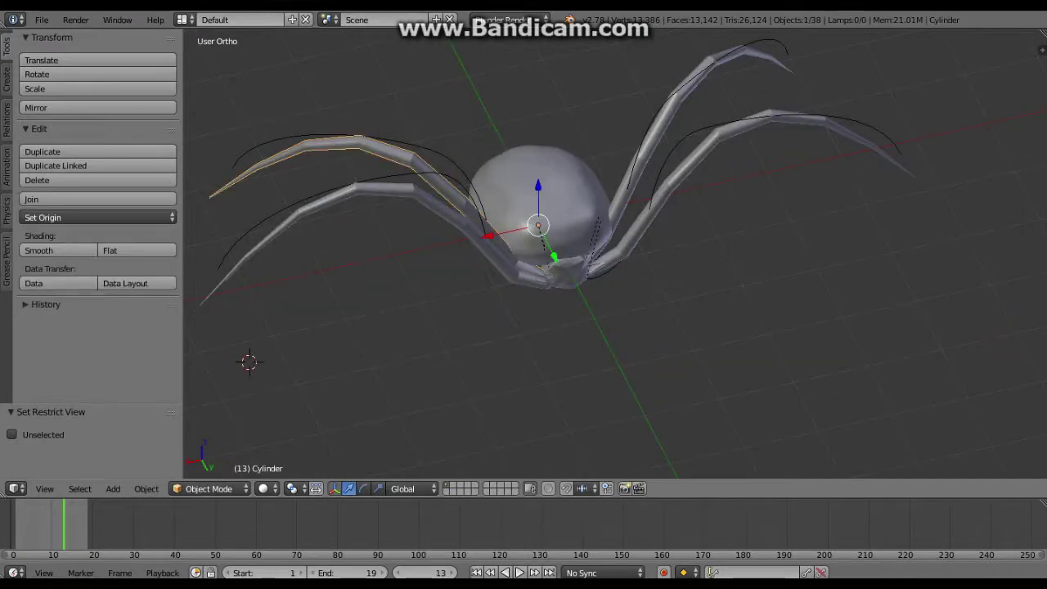
Step: Select a leg curve, view the spider from the back and return to frame 1
key(a)
key(KP_5)
key(ctrl+KP_1)
key(KP_5)
key(Tab)
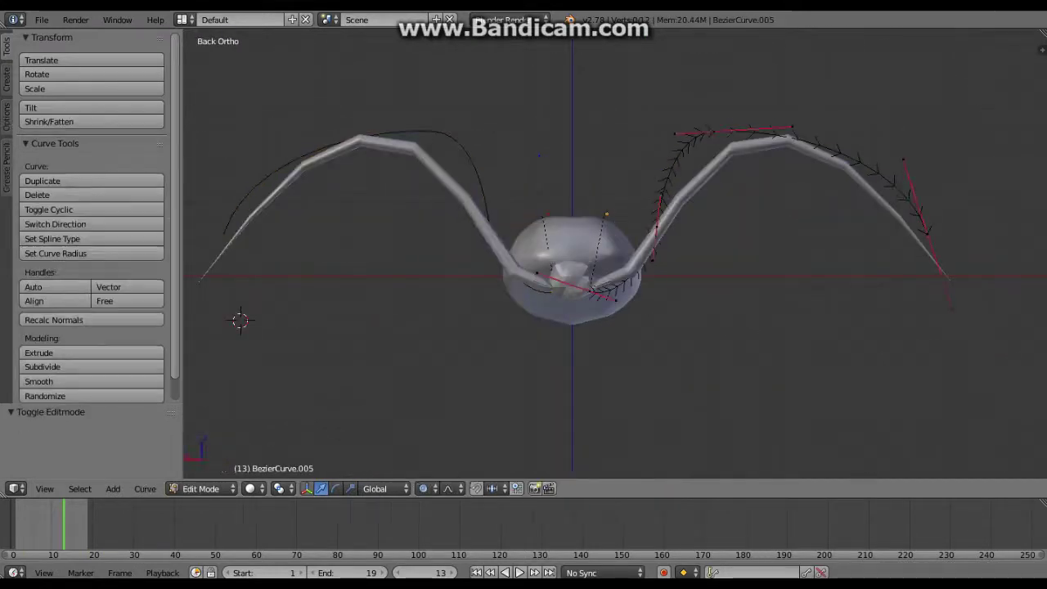
key(Tab)
key(shift+Left)
Step: Select the body-centre empty and undo/redo through the pasted objects and earlier leg changes
right_click(580, 287)
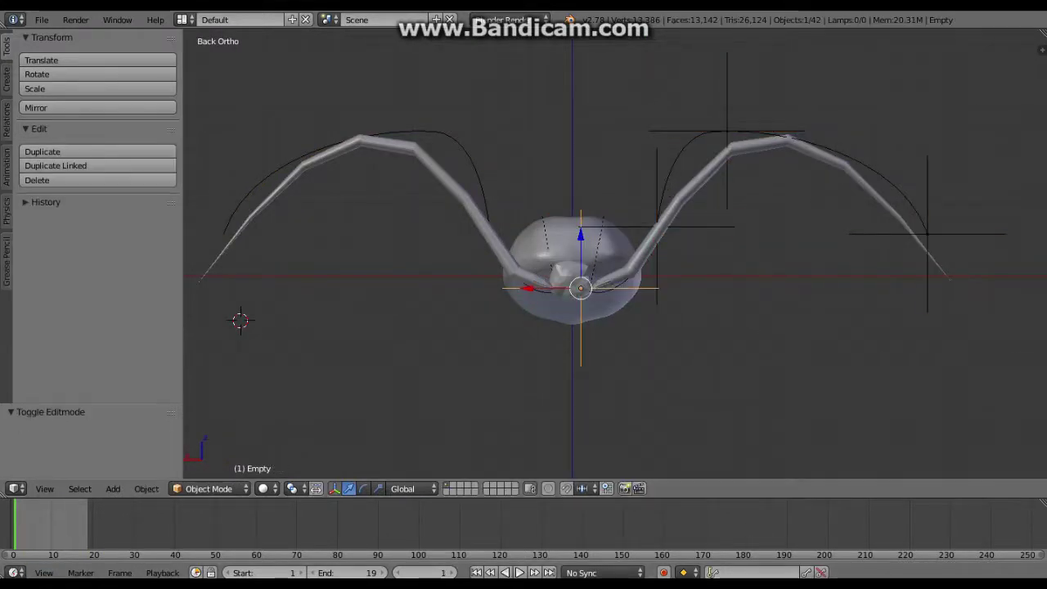
key(ctrl+z)
key(ctrl+z)
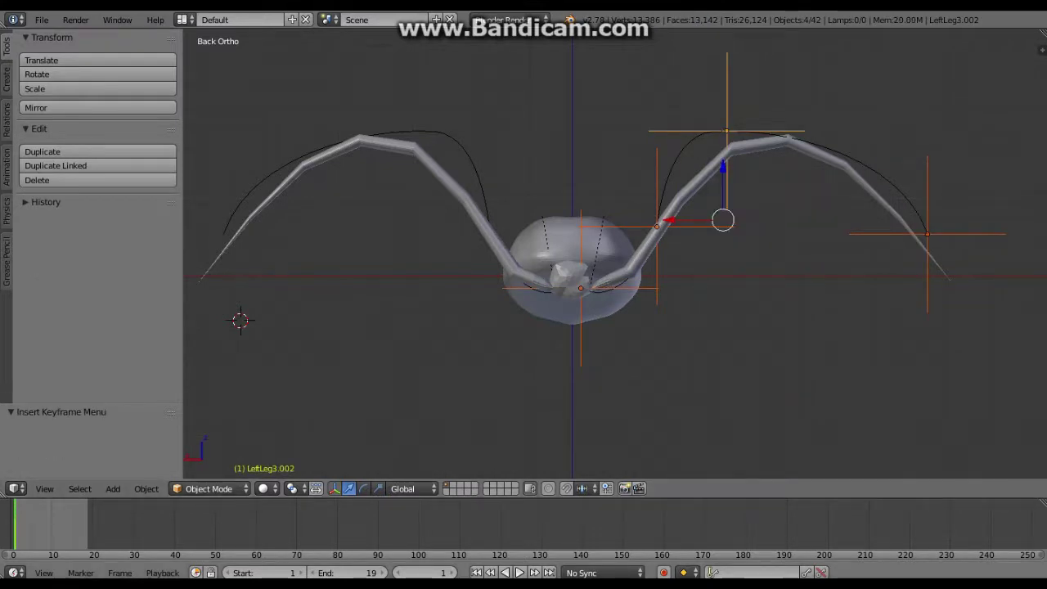
key(ctrl+shift+z)
key(ctrl+shift+z)
key(ctrl+shift+z)
key(ctrl+shift+z)
key(ctrl+shift+z)
key(ctrl+shift+z)
key(i)
key(Escape)
key(ctrl+shift+z)
key(ctrl+shift+z)
key(ctrl+shift+z)
key(ctrl+shift+z)
key(ctrl+shift+z)
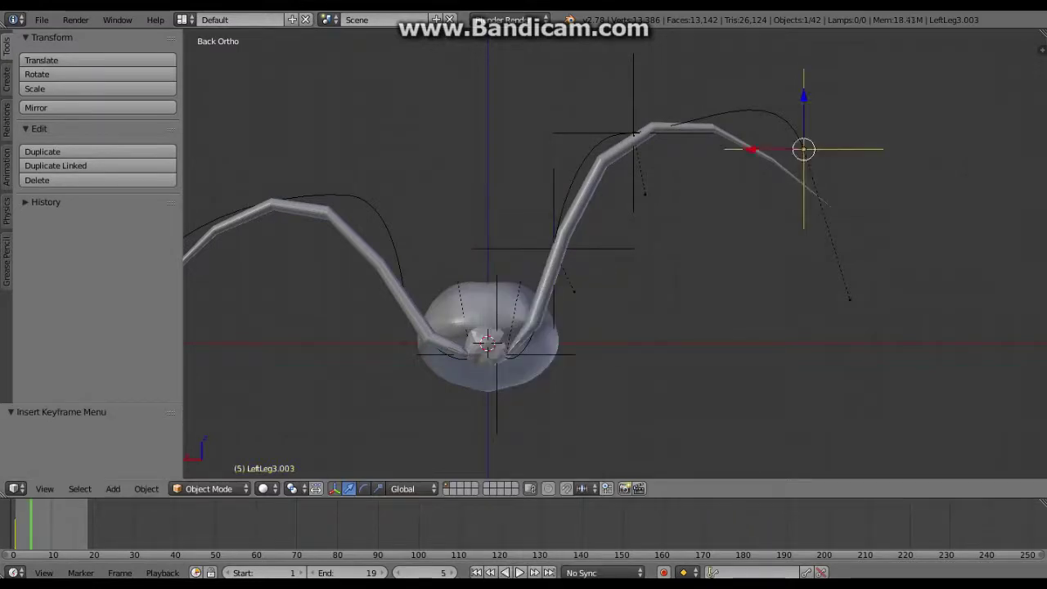
key(ctrl+shift+z)
key(ctrl+shift+z)
key(ctrl+shift+z)
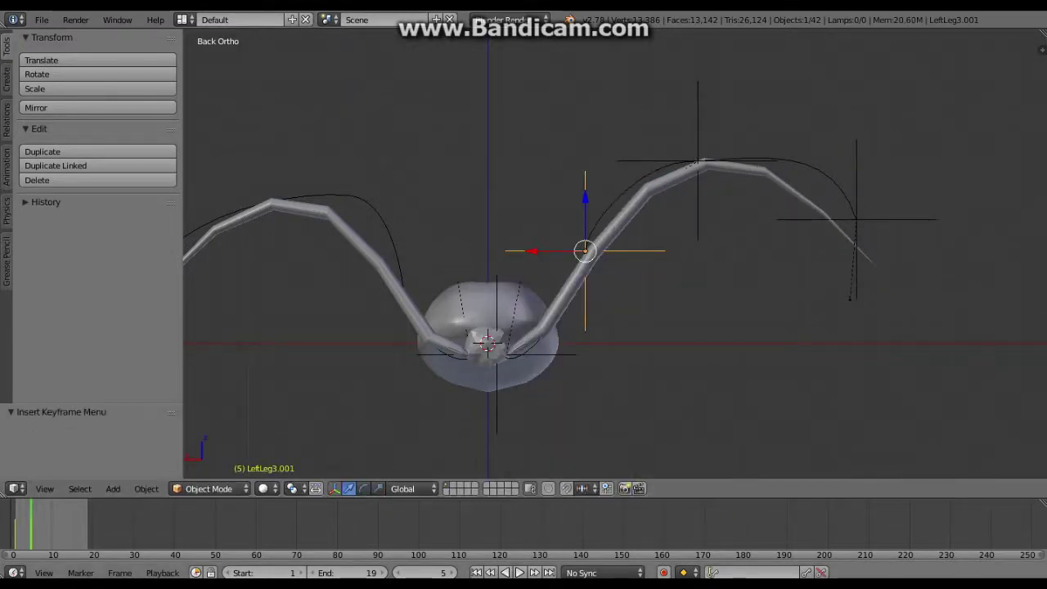
Step: Fit the timeline to frames 0–20 and go to frame 10
click(933, 109)
scroll(524, 523, up, 1)
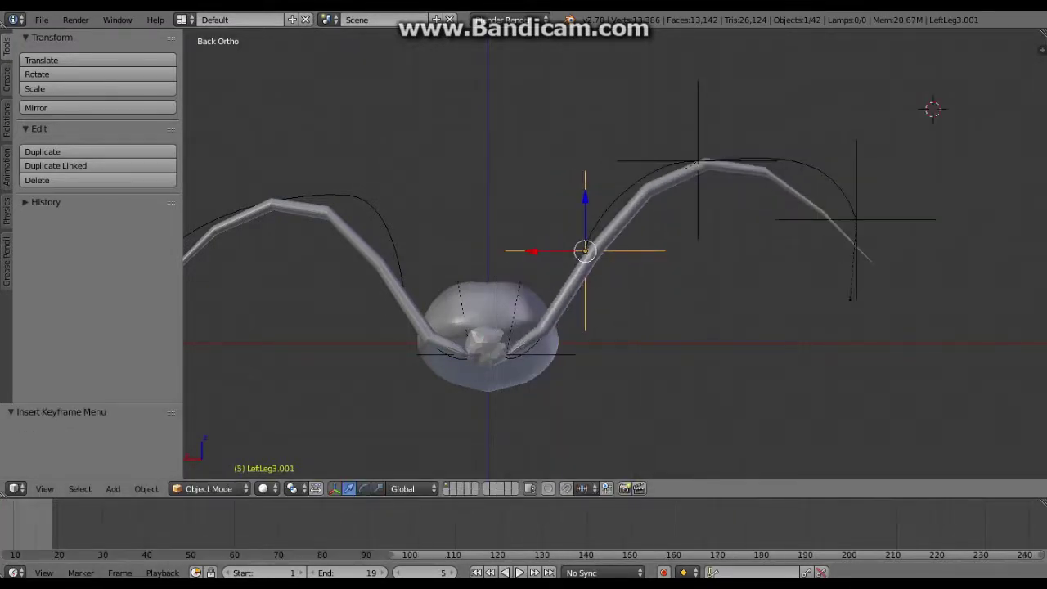
scroll(523, 528, up, 3)
scroll(524, 527, up, 4)
scroll(523, 528, up, 3)
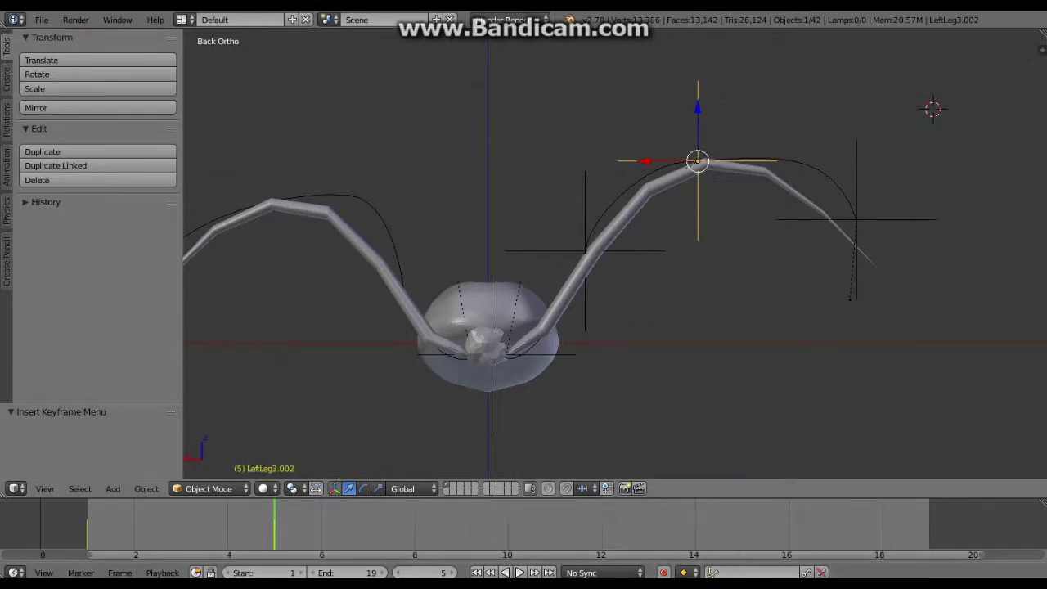
shift+middle_drag(655, 287, 610, 287)
click(507, 532)
Step: Move the LeftLeg3.001 empty to reshape the leg at frame 10 and keyframe it
right_click(785, 180)
key(g)
click(536, 268)
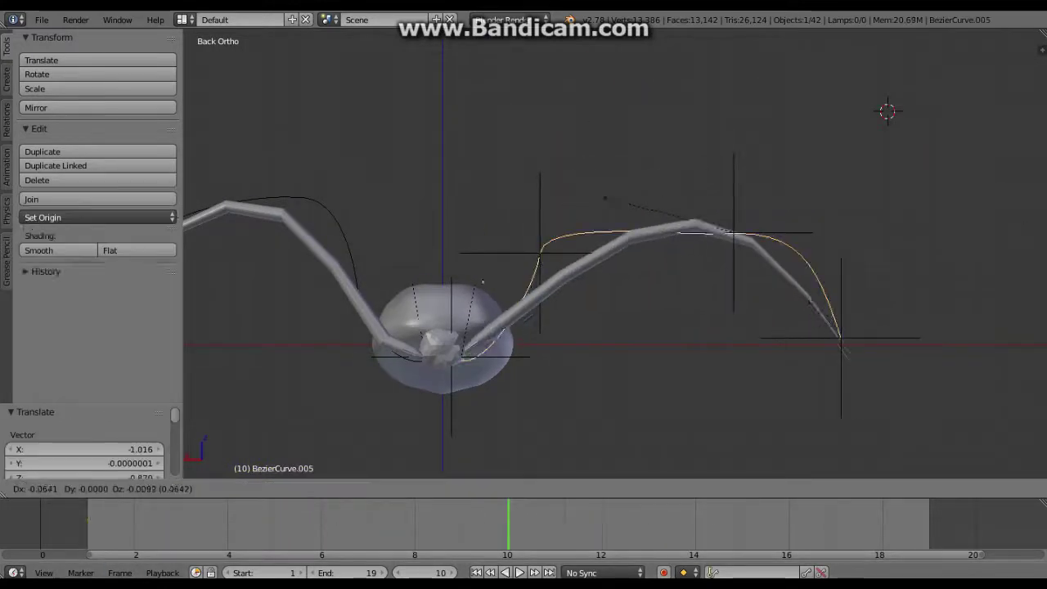
key(i)
click(524, 268)
right_click(841, 337)
key(alt+a)
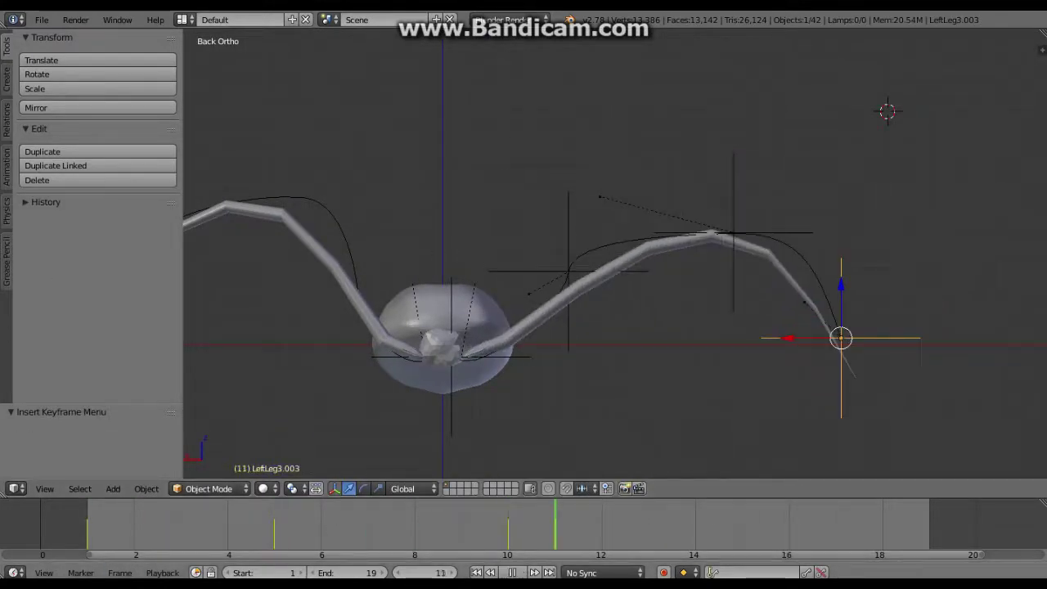
Step: Undo the test playback and keyframe the LeftLeg3.003 foot empty's location
key(ctrl+z)
scroll(613, 253, down, 2)
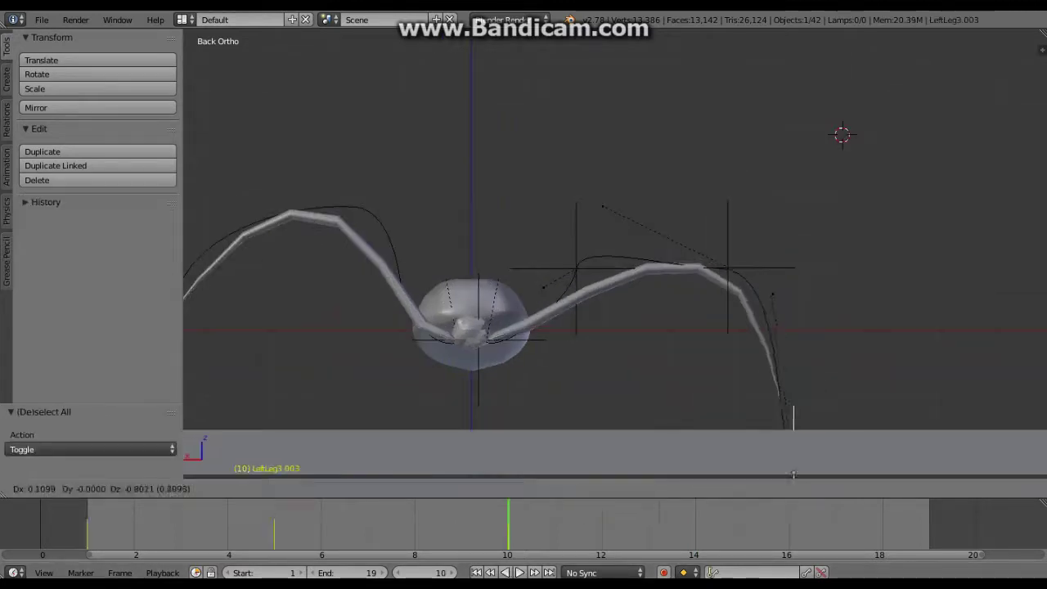
key(ctrl+z)
key(alt+a)
key(alt+a)
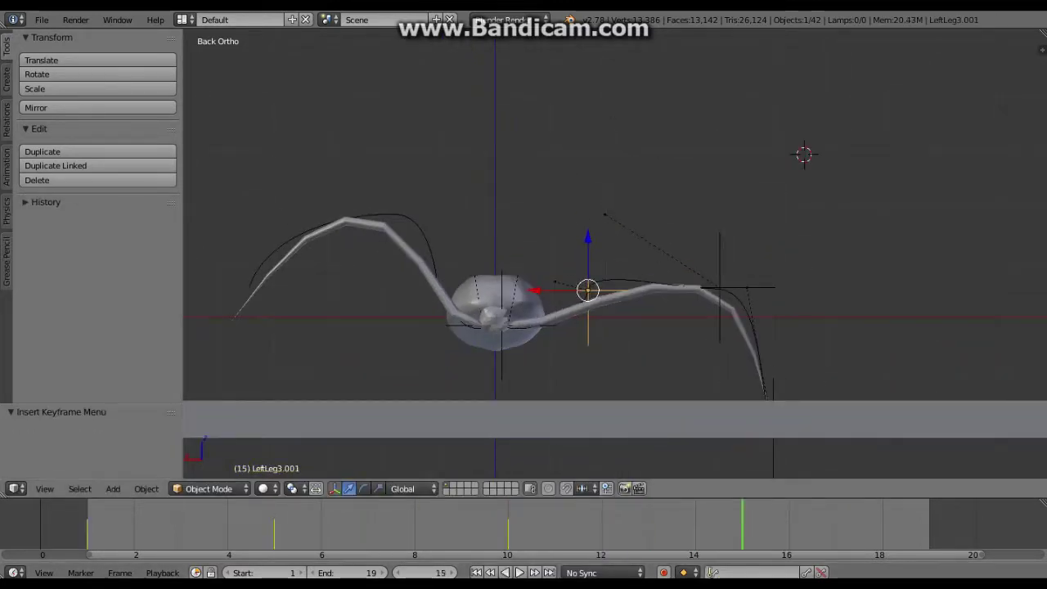
key(i)
click(666, 292)
right_click(774, 432)
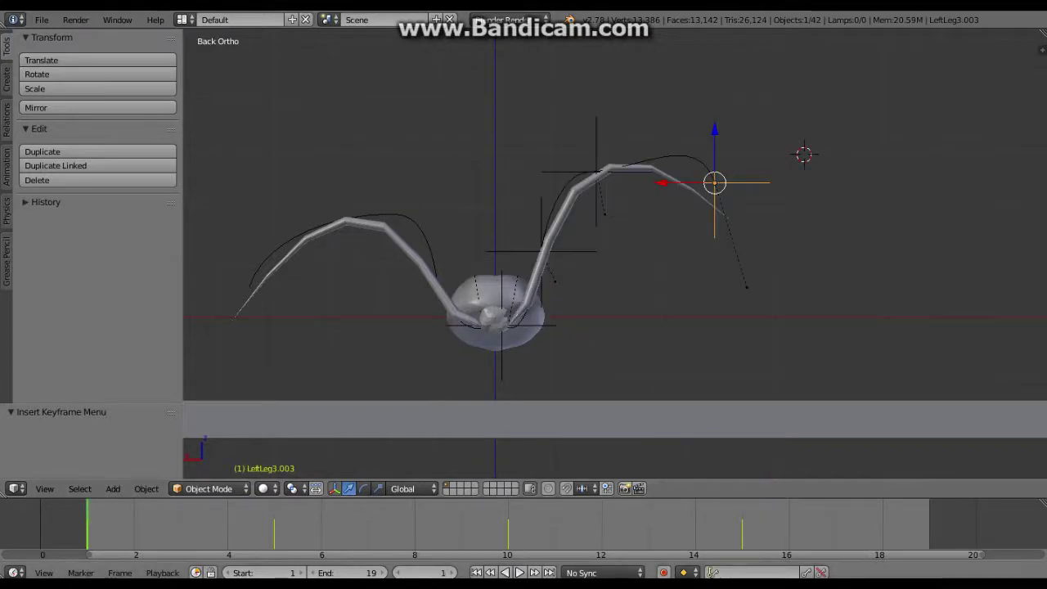
Step: From the top view, keyframe the foot empty's location at frame 5 and move it along Y
key(shift+Left)
key(KP_7)
key(Up)
key(i)
click(613, 175)
key(g)
key(y)
Step: Keyframe the leg empties' location at frame 10 and preview the step
key(Up)
key(i)
click(401, 44)
right_click(455, 93)
key(i)
click(556, 175)
key(alt+a)
key(alt+a)
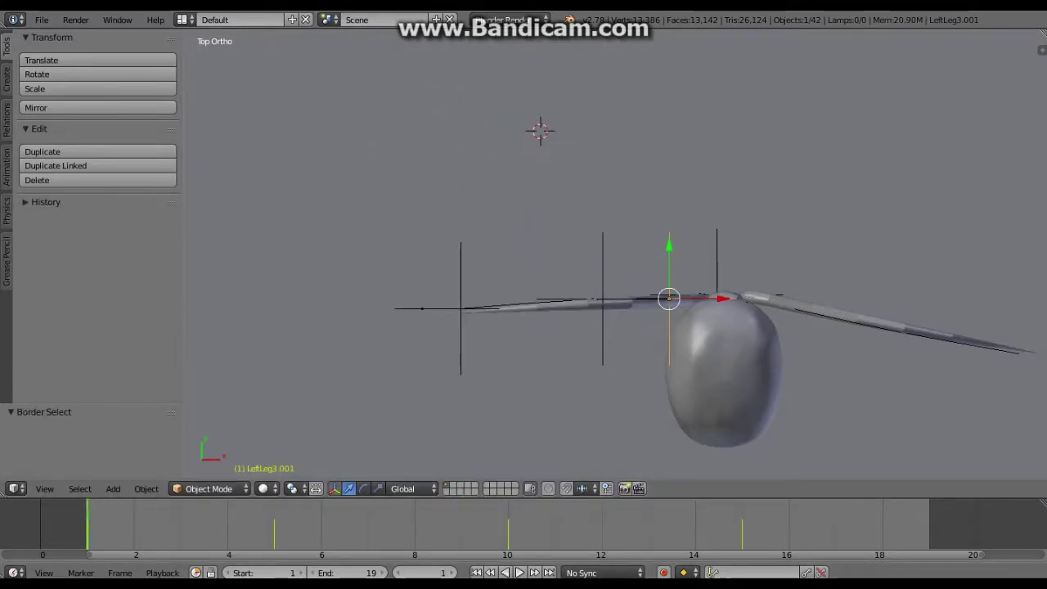
key(alt+a)
Step: Reveal the other legs, preview the walk, then duplicate an empty along Y and replay
key(KP_0)
key(alt+h)
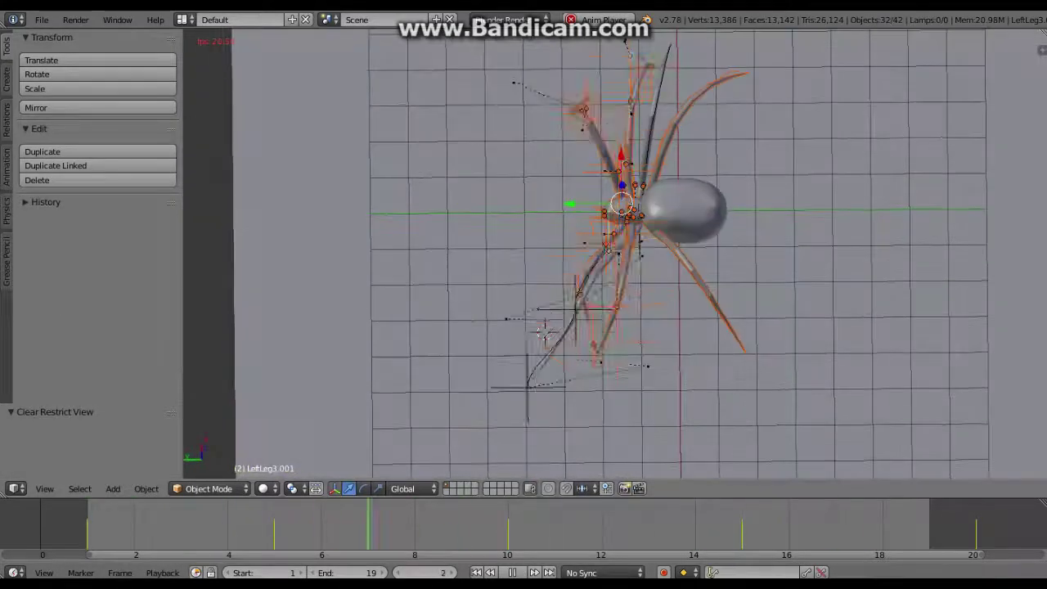
key(ctrl+z)
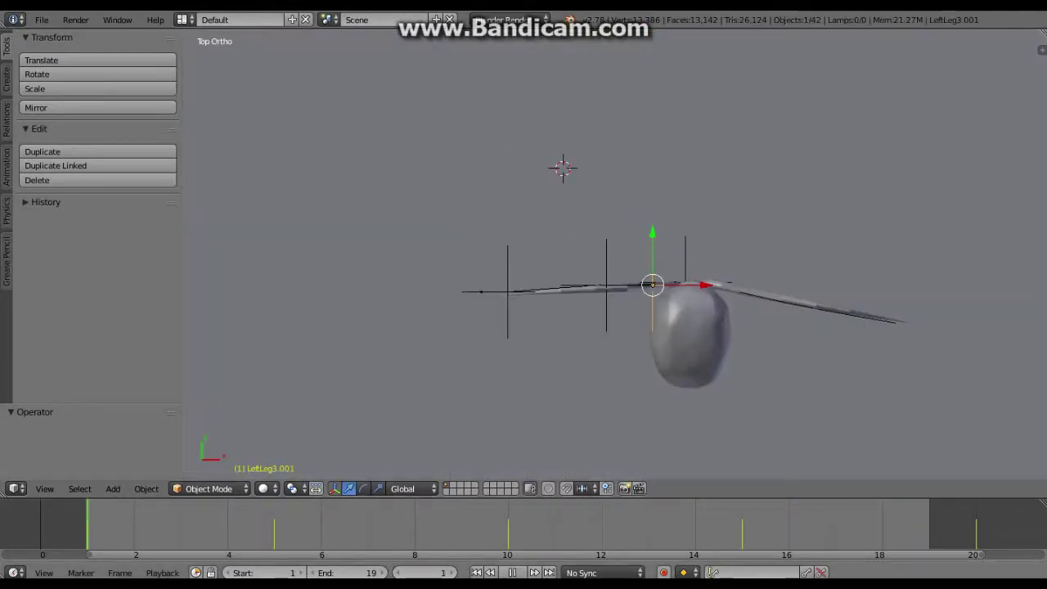
key(alt+a)
key(i)
key(shift+d)
key(y)
key(alt+a)
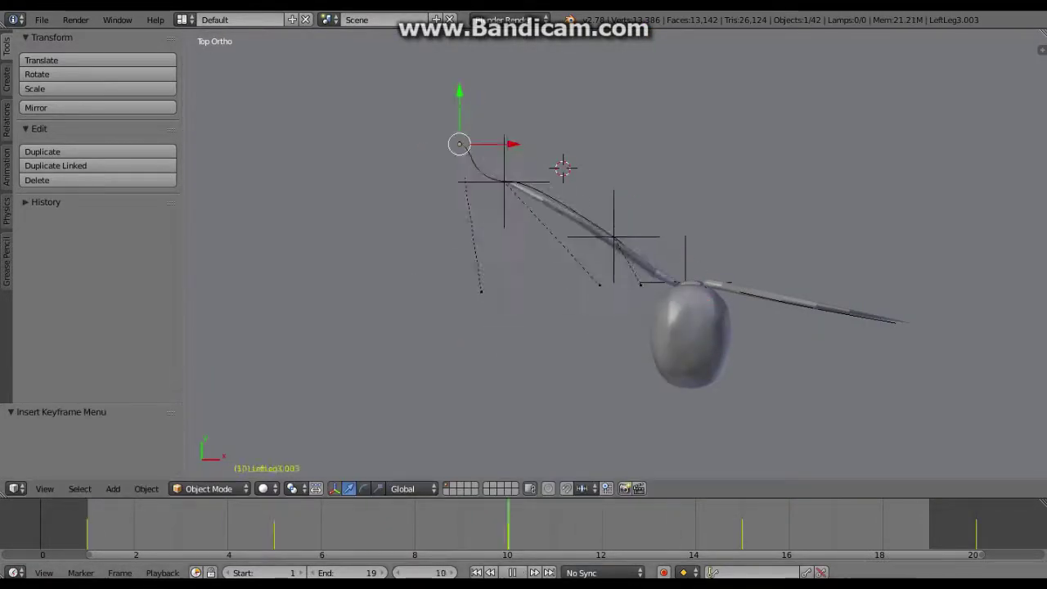
key(ctrl+z)
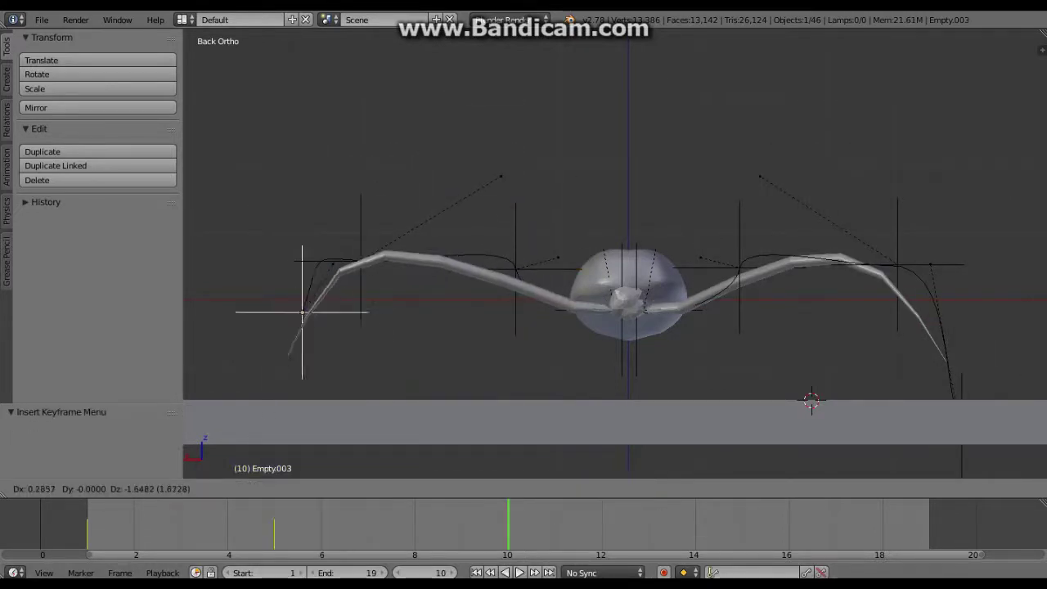
Step: Return to frame 1 in top view and select the Empty.003 control
key(Return)
scroll(628, 291, down, 1)
key(ctrl+z)
key(shift+Left)
key(KP_7)
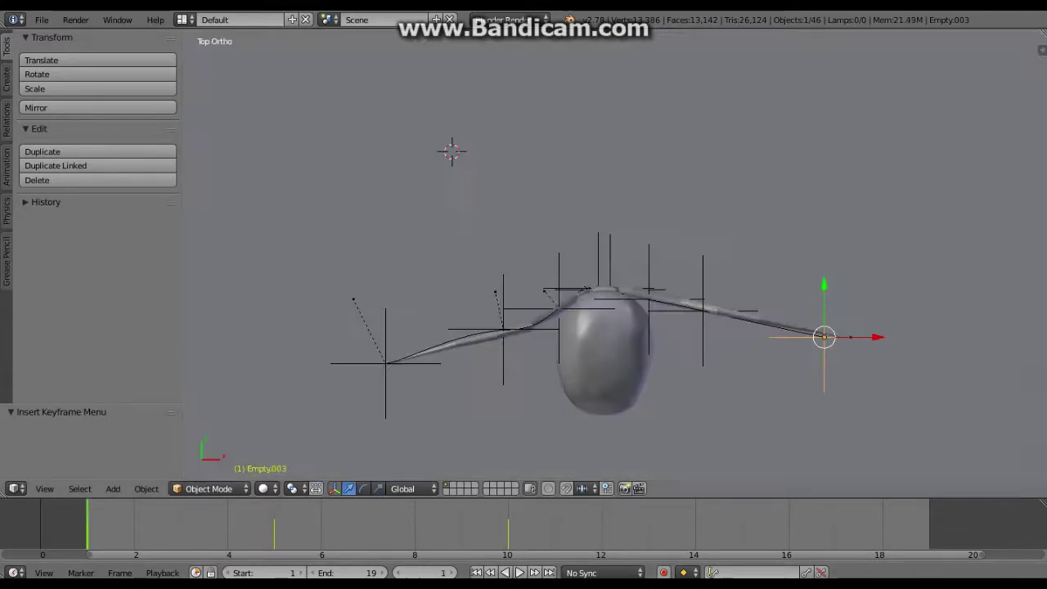
right_click(866, 353)
Step: Shift Empty.003 along Y while stepping forward through frames 5 and 10
key(g)
key(y)
key(Escape)
key(Up)
key(g)
key(y)
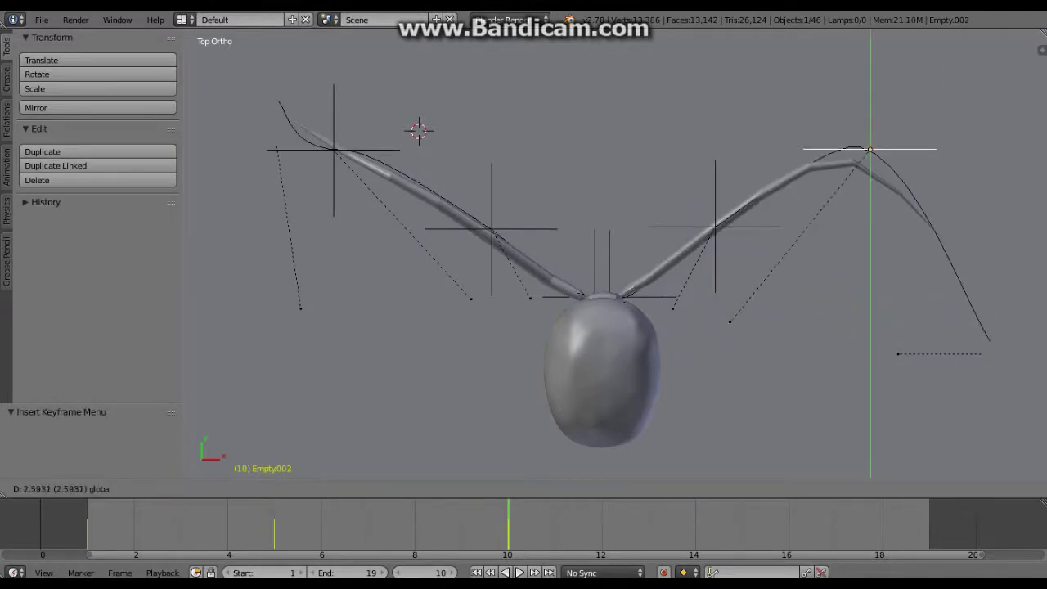
key(Escape)
key(Up)
key(Right)
key(Right)
key(Right)
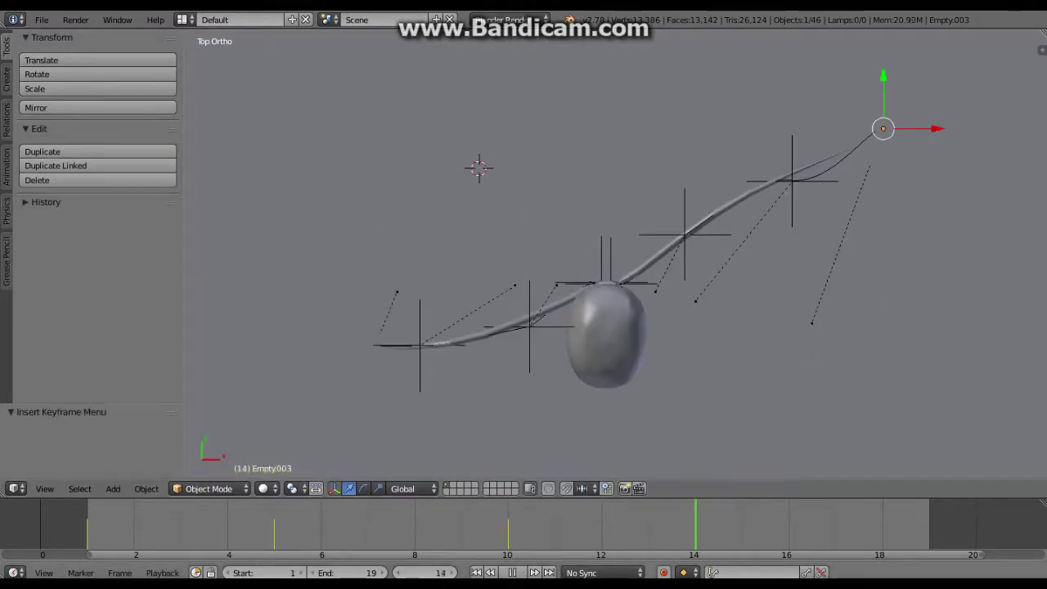
key(Right)
Step: Move Empty.001 along Y at frame 15 and keyframe its location
key(g)
key(y)
key(Escape)
right_click(684, 332)
key(g)
key(y)
key(Return)
key(i)
Step: Preview the animation, hide the leg control, and orbit to look down on the whole spider
middle_drag(605, 327, 605, 245)
key(alt+a)
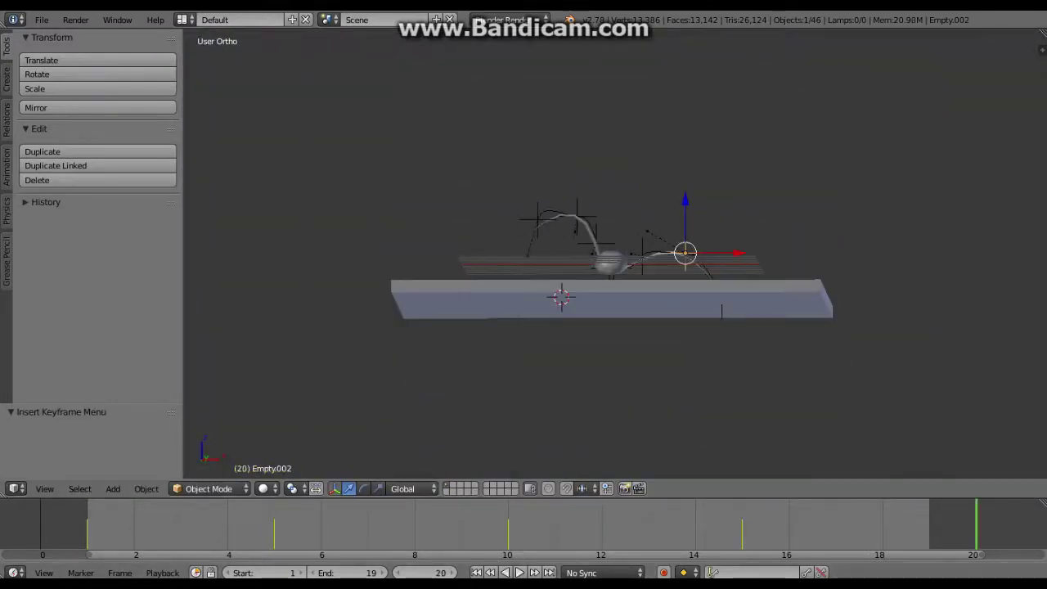
scroll(614, 254, up, 7)
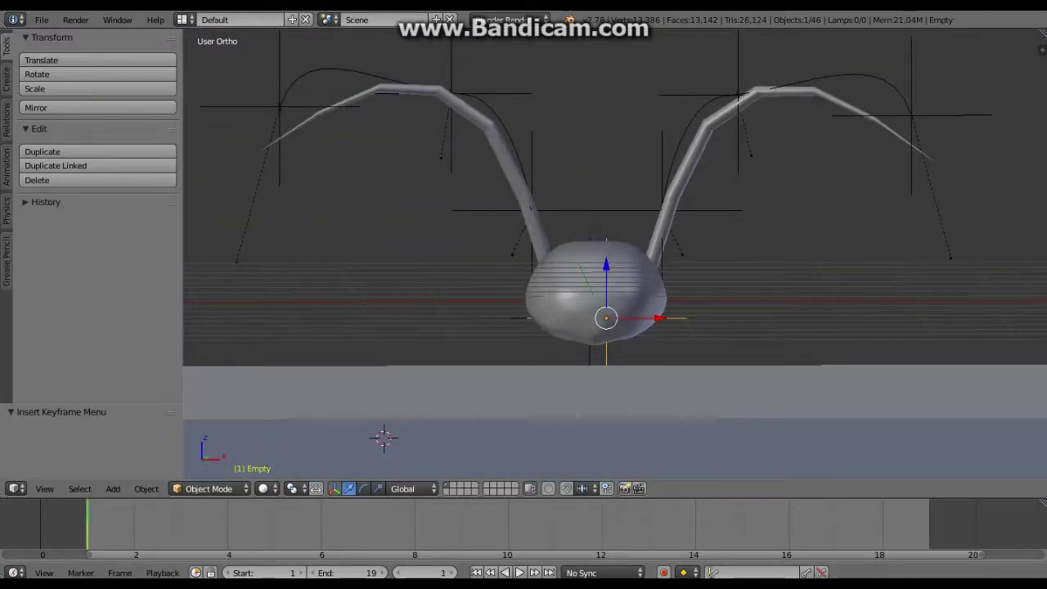
key(h)
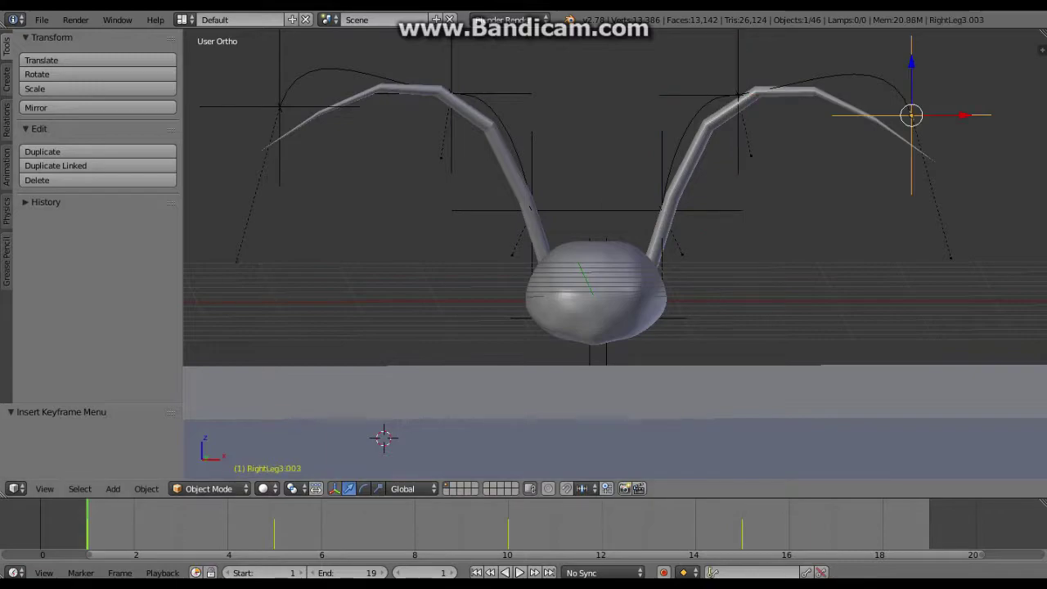
middle_drag(614, 245, 613, 163)
key(a)
scroll(613, 245, up, 3)
mouse_move(613, 204)
middle_down()
mouse_move(614, 327)
mouse_move(564, 327)
middle_up()
key(Escape)
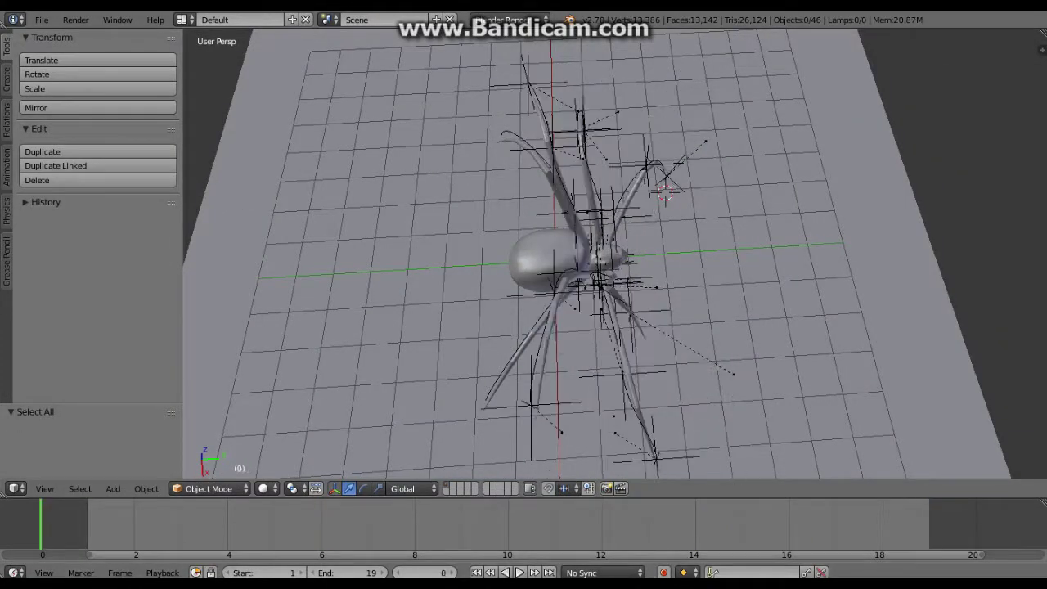
Step: Play the walk cycle several times, orbiting around the spider to check the legs
key(alt+a)
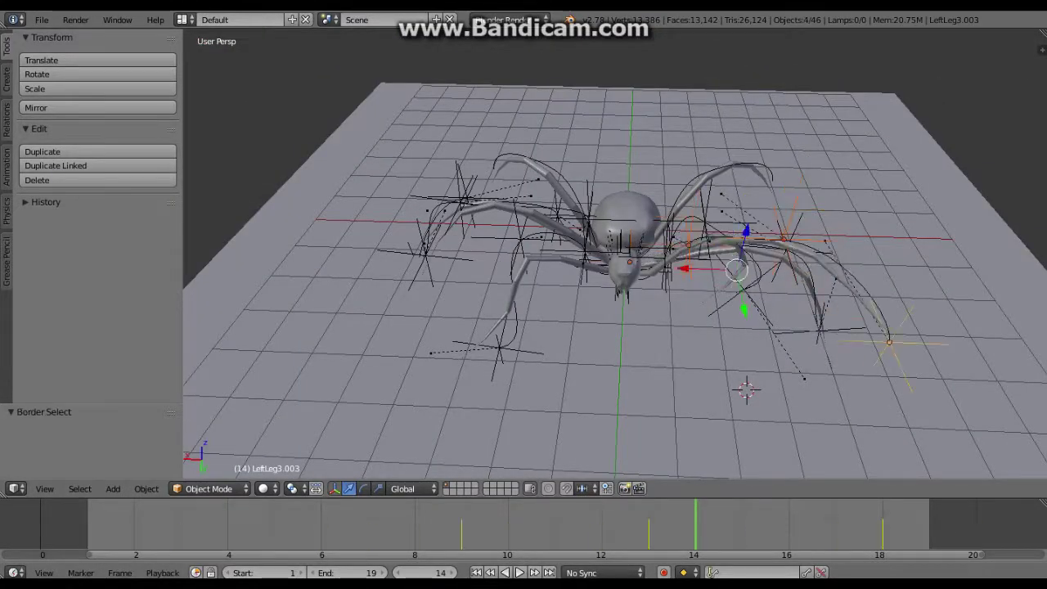
key(alt+a)
key(Escape)
key(alt+a)
key(Escape)
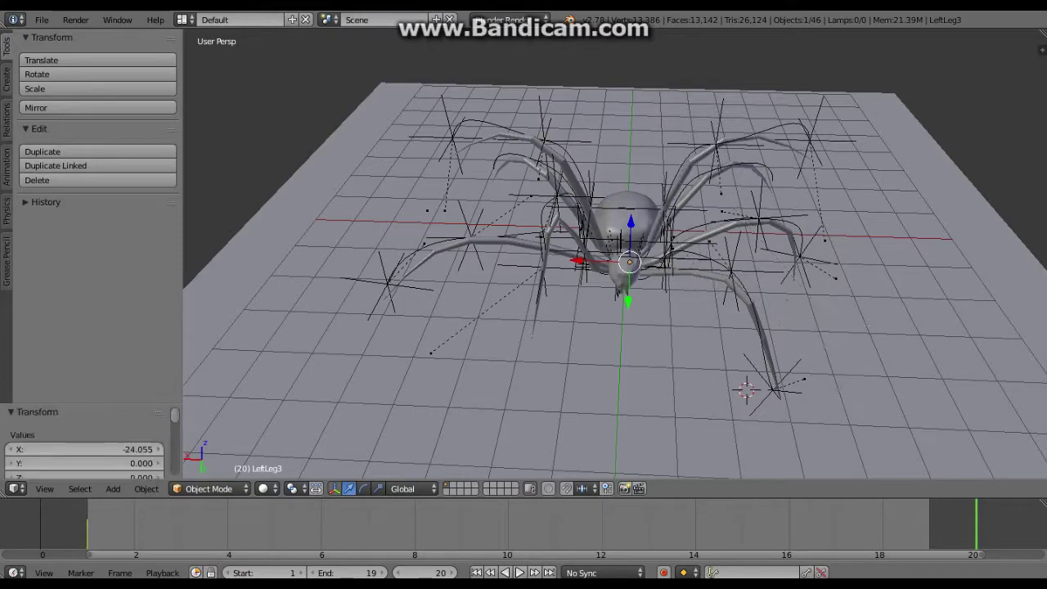
key(alt+a)
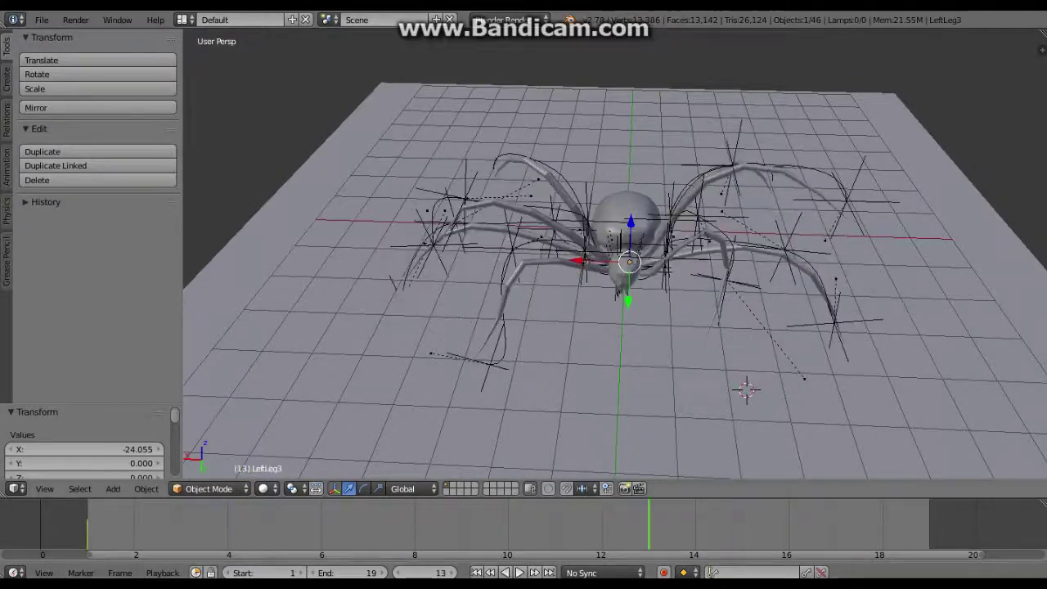
middle_drag(613, 286, 532, 261)
Step: Delete unwanted LeftLeg3 keyframes with Alt+I, adjust its position, and replay from the top view
key(alt+i)
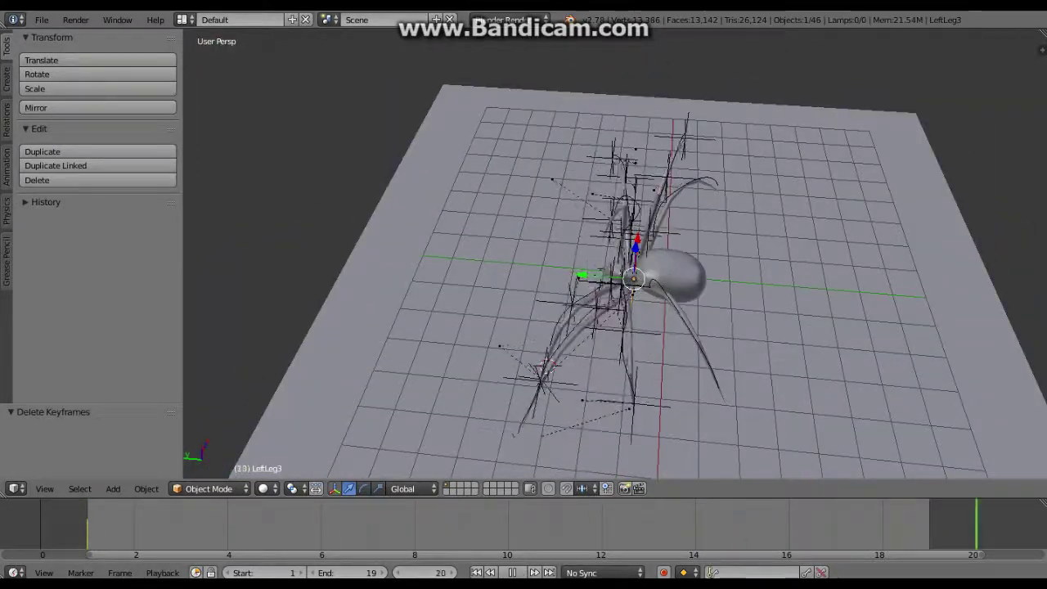
key(alt+a)
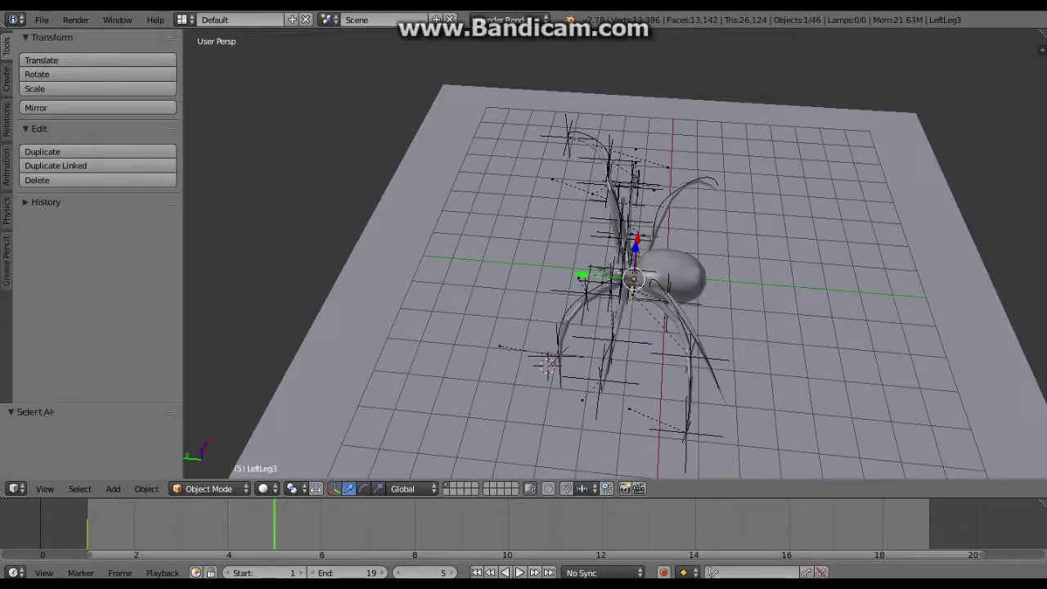
key(ctrl+z)
key(alt+a)
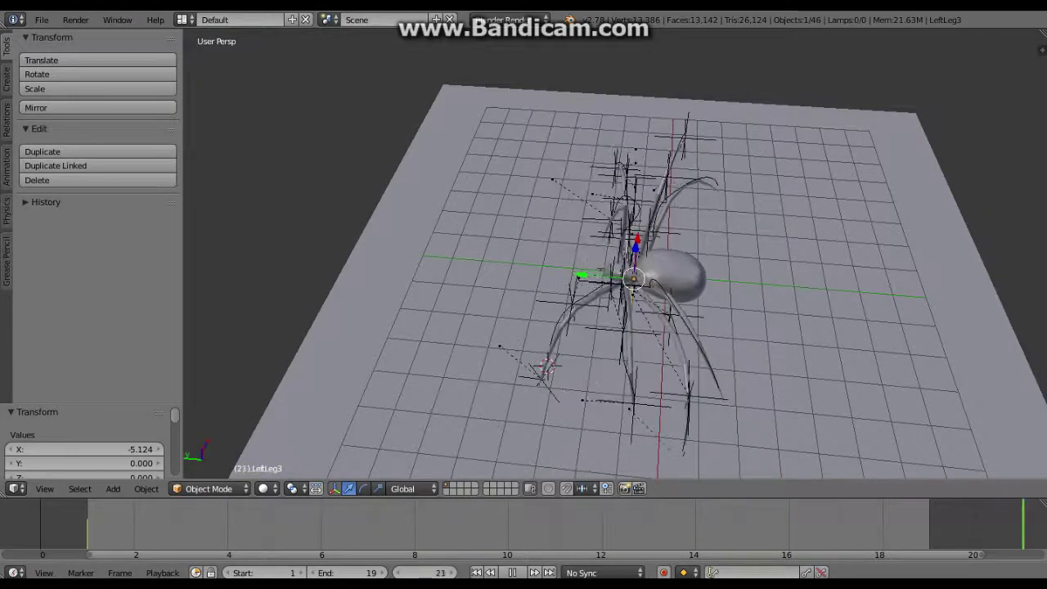
key(KP_7)
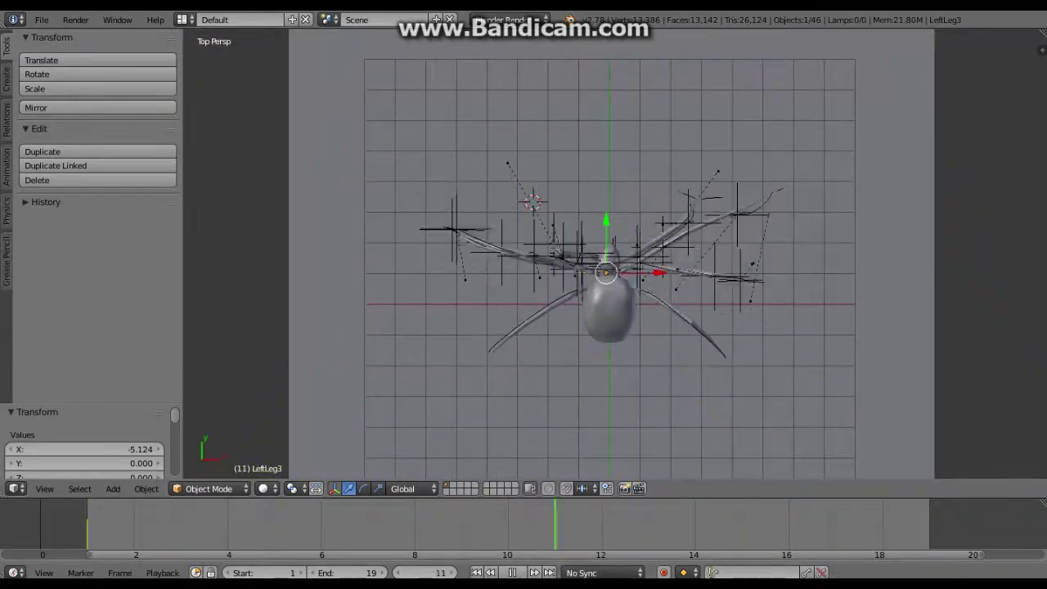
key(KP_1)
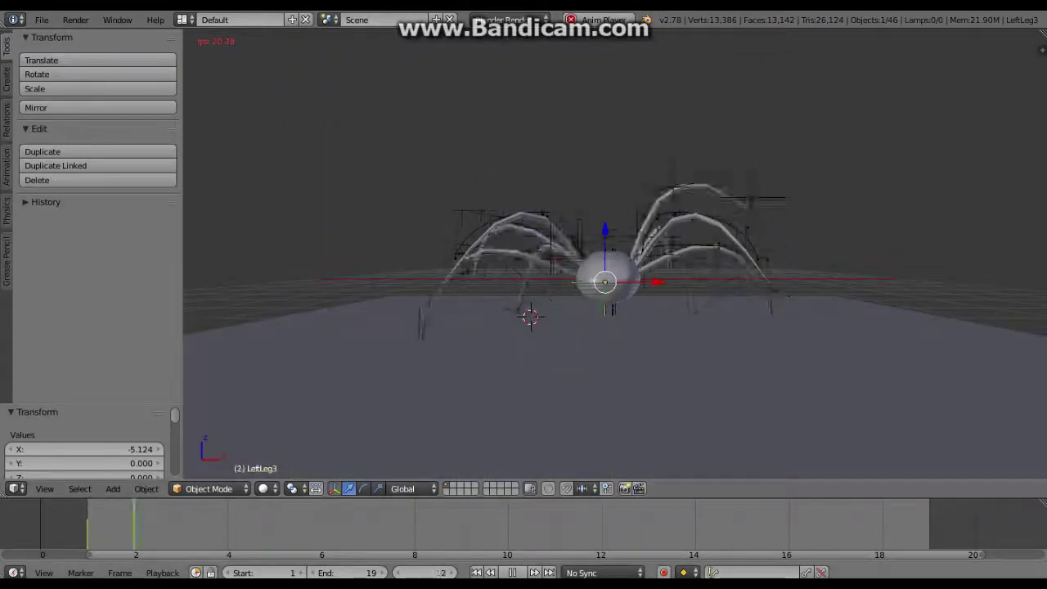
key(alt+a)
Step: Replay the revised walk from front and top views with everything deselected
key(ctrl+z)
key(alt+a)
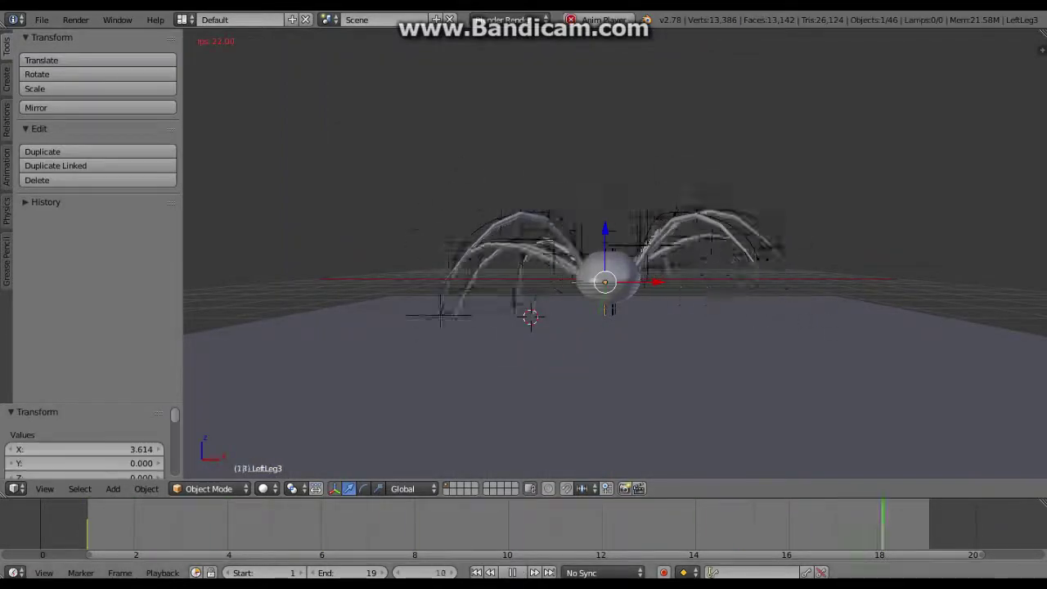
key(a)
key(alt+a)
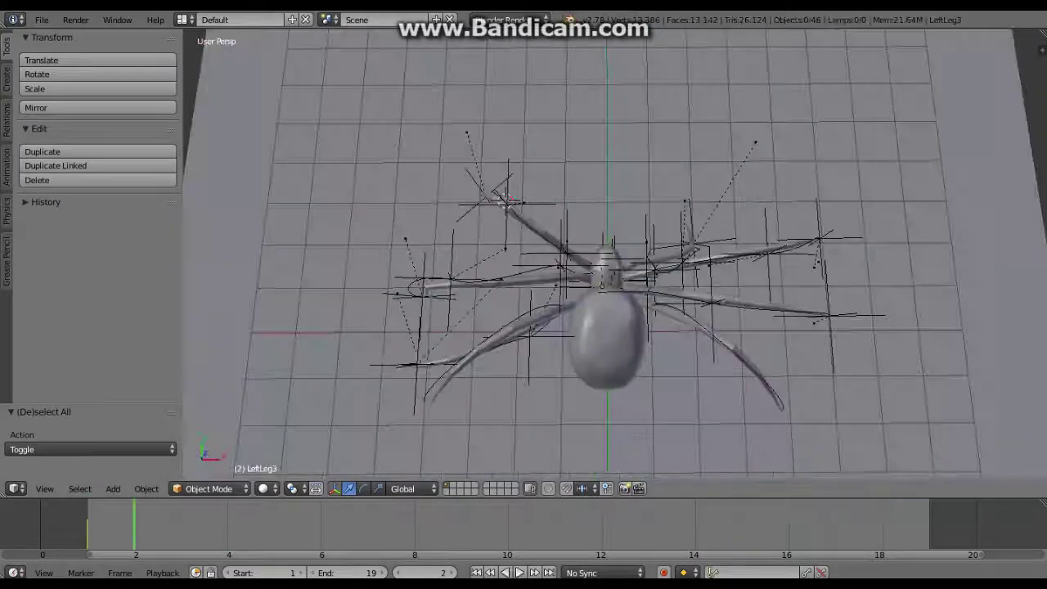
key(KP_7)
key(alt+a)
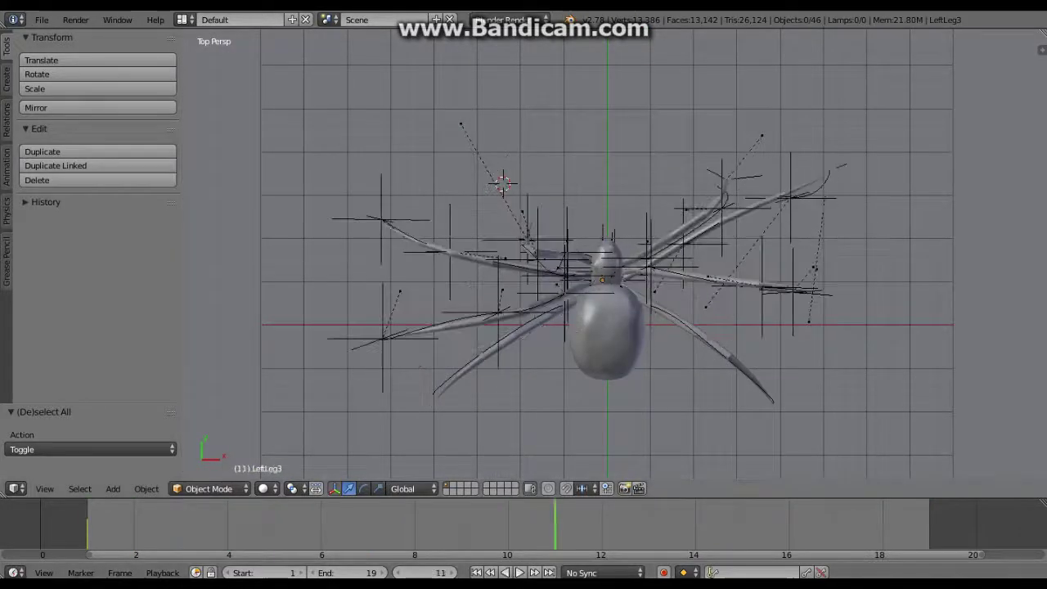
Step: Stop playback and keyframe the LeftLeg3.001 and RightLeg3.001 controls' locations
right_click(367, 140)
key(i)
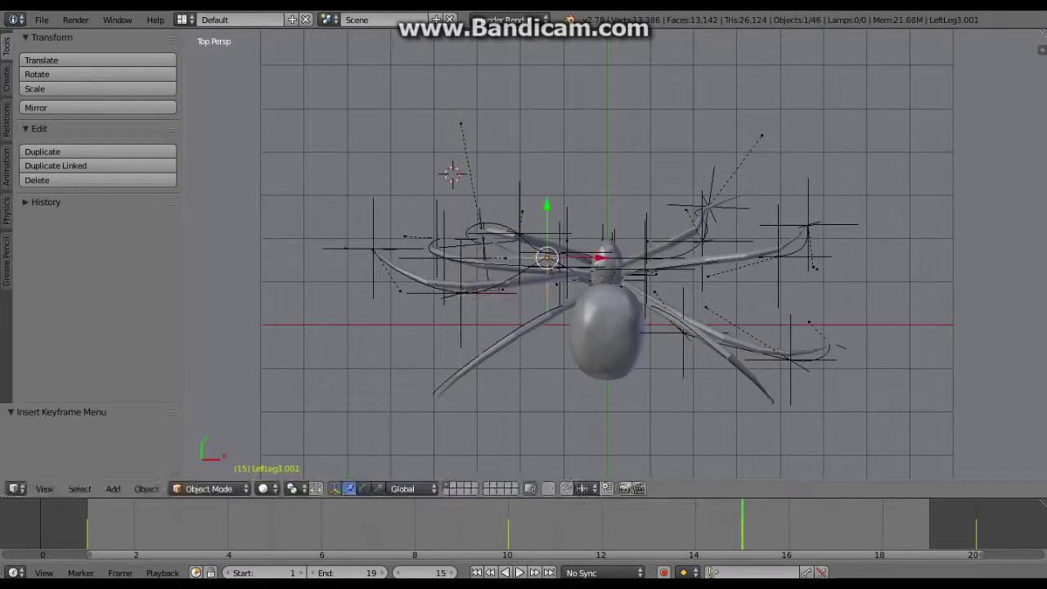
right_click(810, 172)
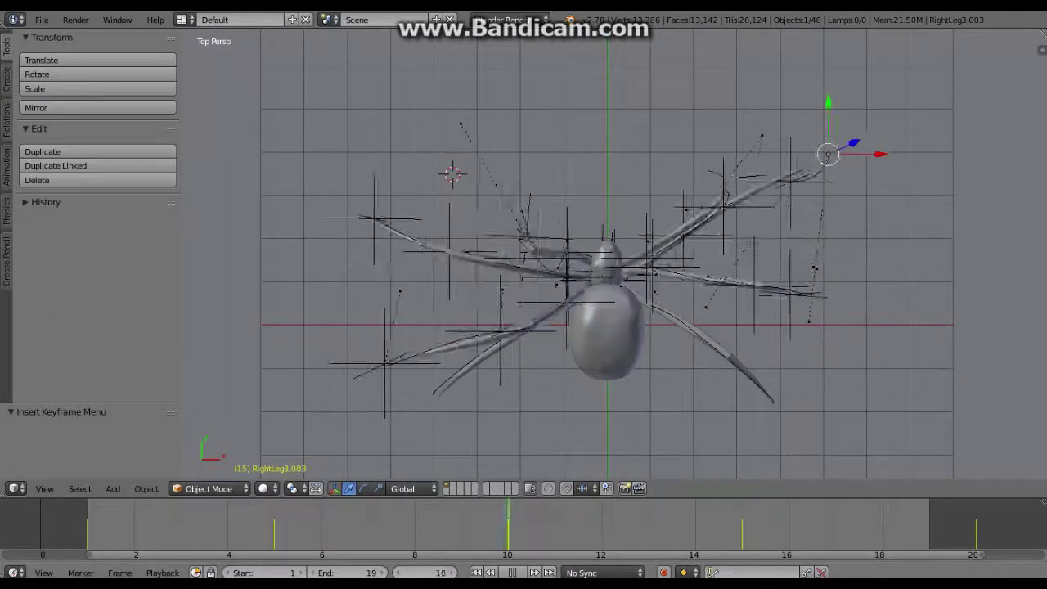
key(alt+a)
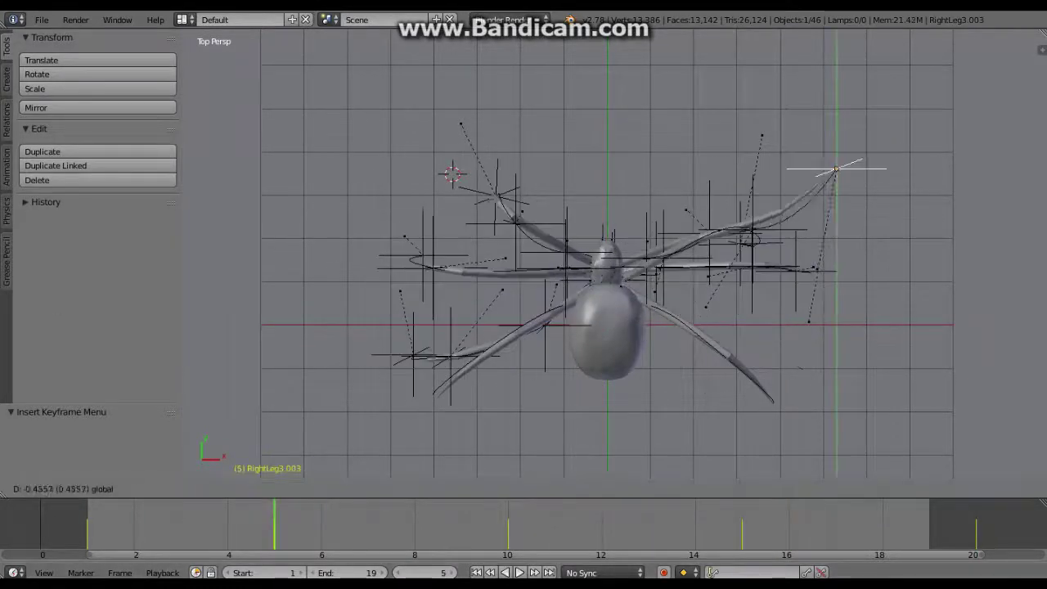
right_click(709, 262)
key(i)
click(689, 243)
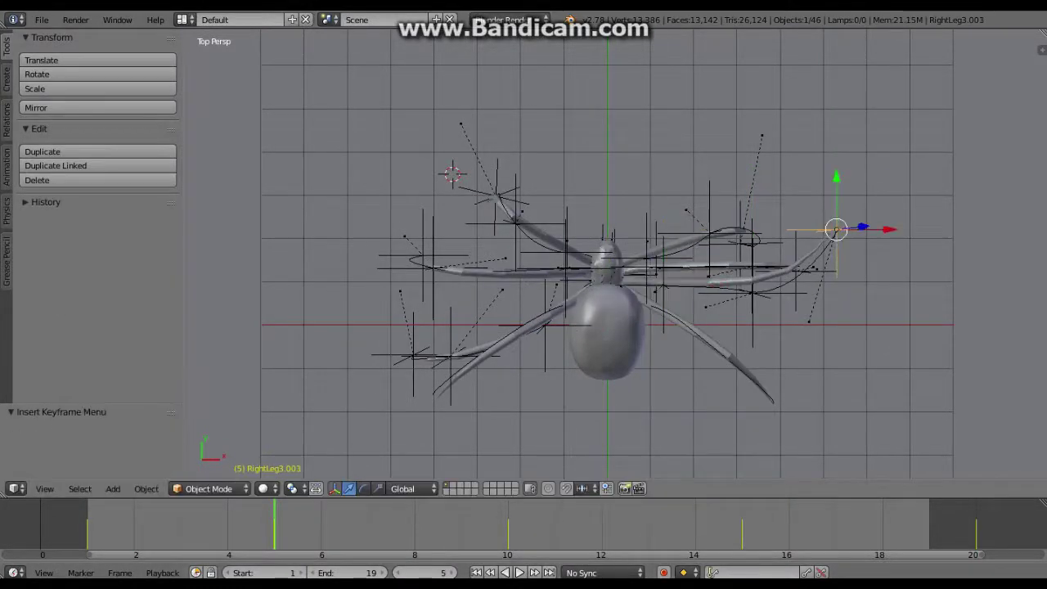
Step: Reposition RightLeg3.002 at frame 10, then hide everything but the body and one leg pair
right_click(818, 238)
key(Up)
click(683, 246)
key(alt+a)
mouse_move(683, 245)
middle_down()
mouse_move(573, 286)
mouse_move(613, 212)
middle_up()
key(a)
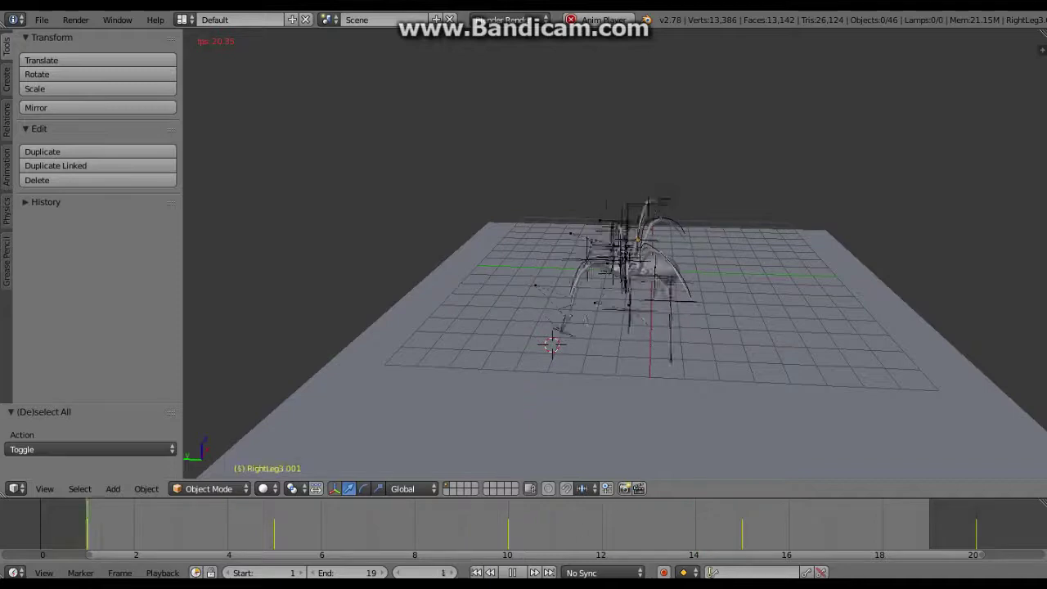
key(KP_7)
key(h)
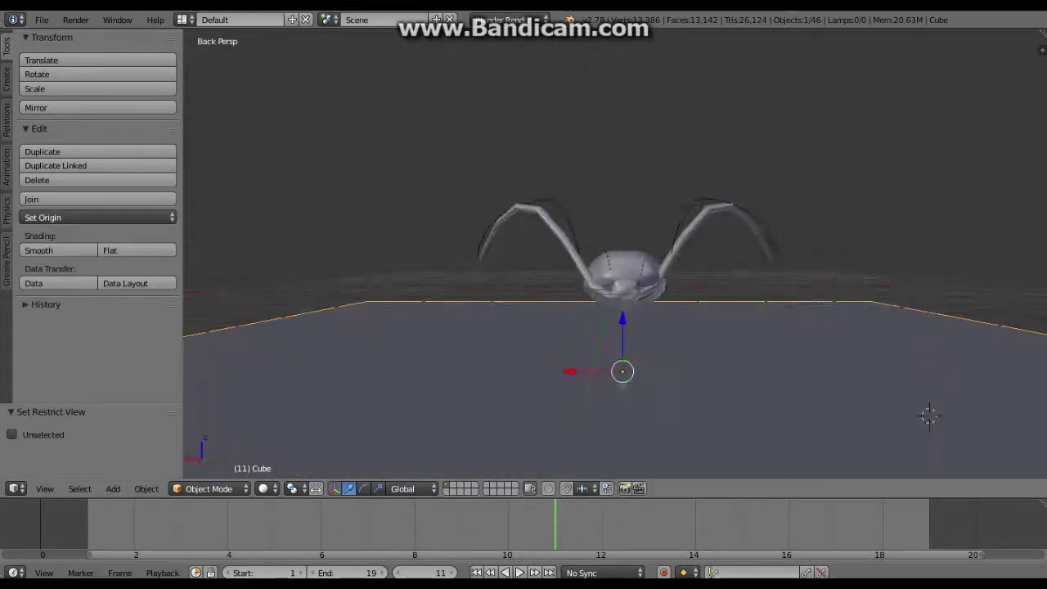
Step: Back in object mode, select the leg's control empty and key its location at frame 1
key(Tab)
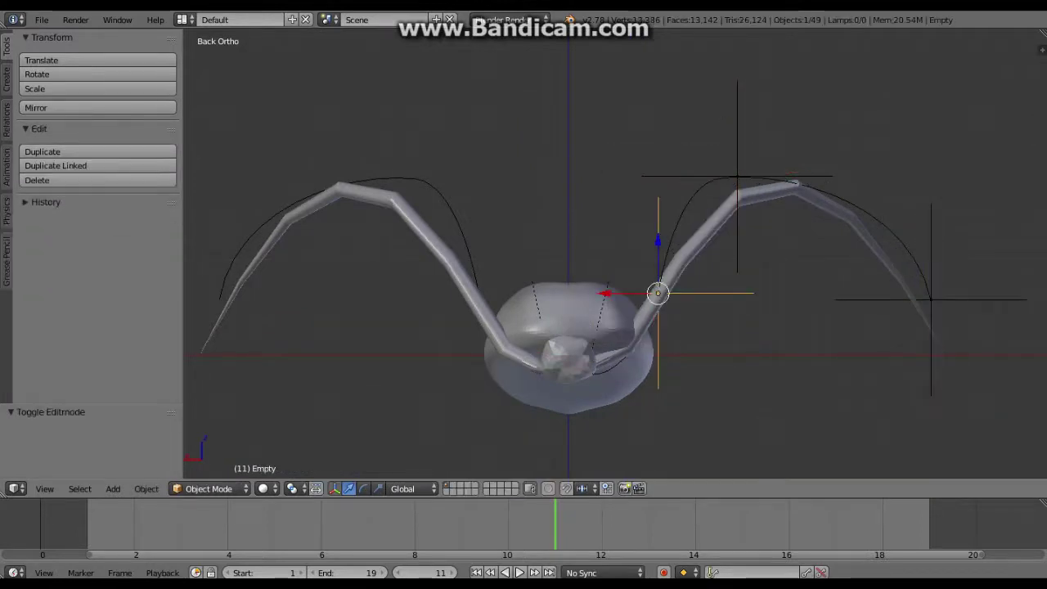
right_click(645, 281)
key(shift+Left)
key(i)
click(602, 245)
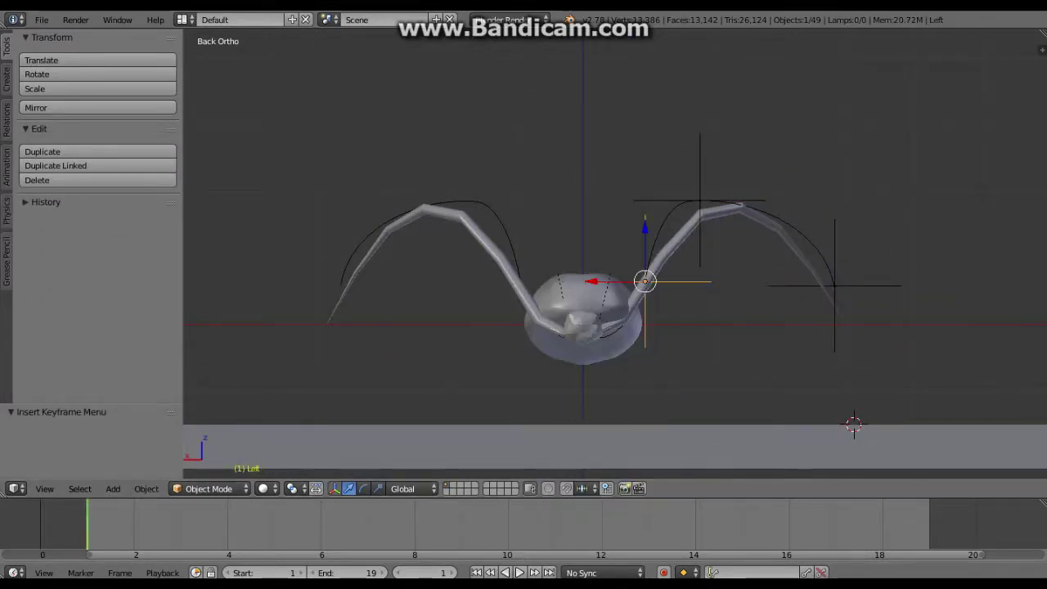
Step: Key the leg empty's location at frame 5, then preview the leg motion
key(i)
click(760, 276)
key(Up)
right_click(834, 222)
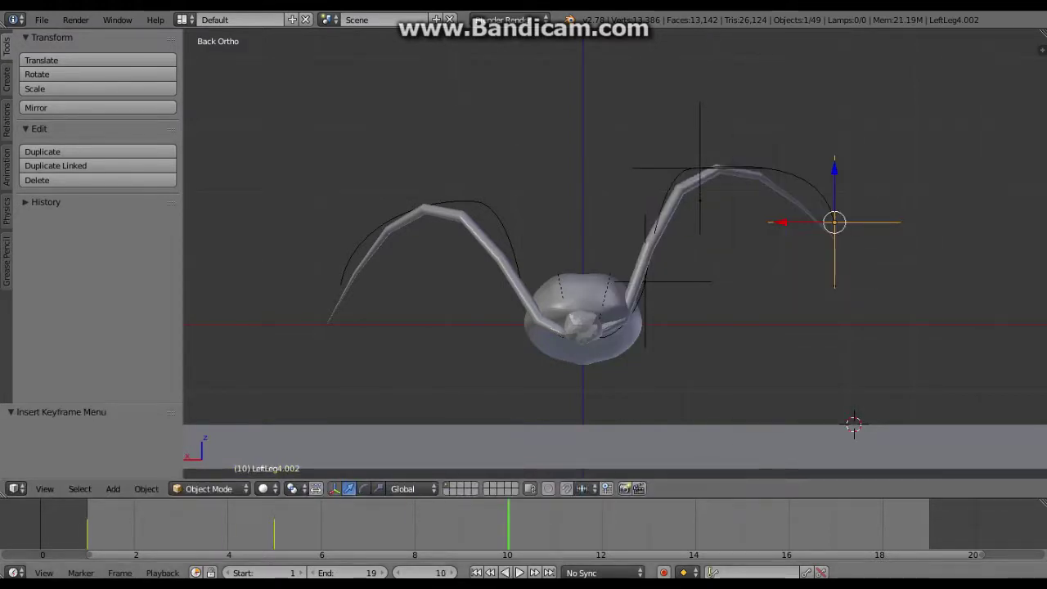
key(alt+a)
right_click(646, 280)
right_click(720, 164)
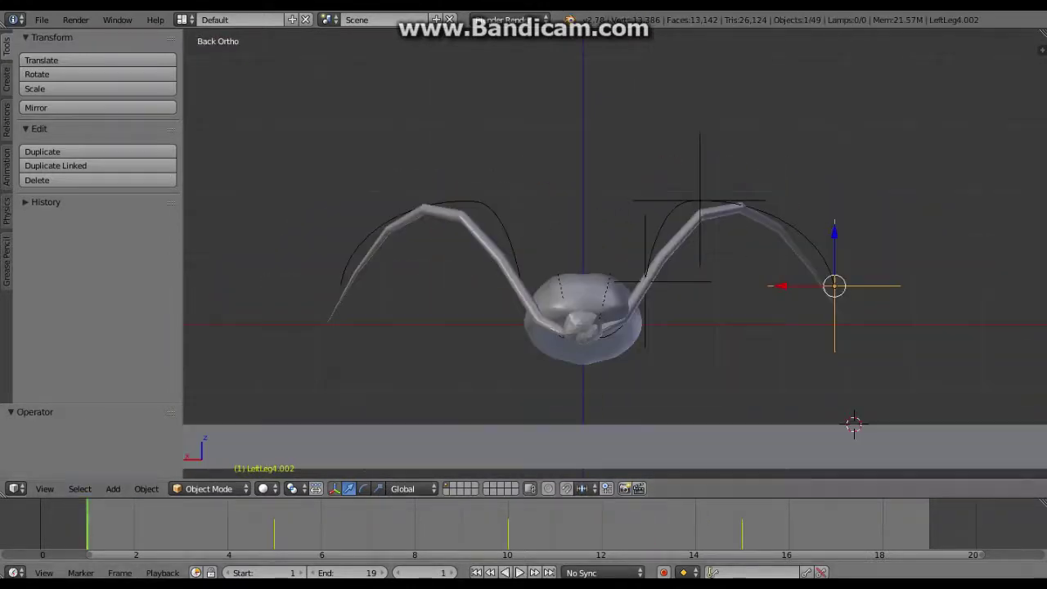
Step: Key the foot empty's location, move it along Y, and re-key it at frame 15
key(i)
click(785, 227)
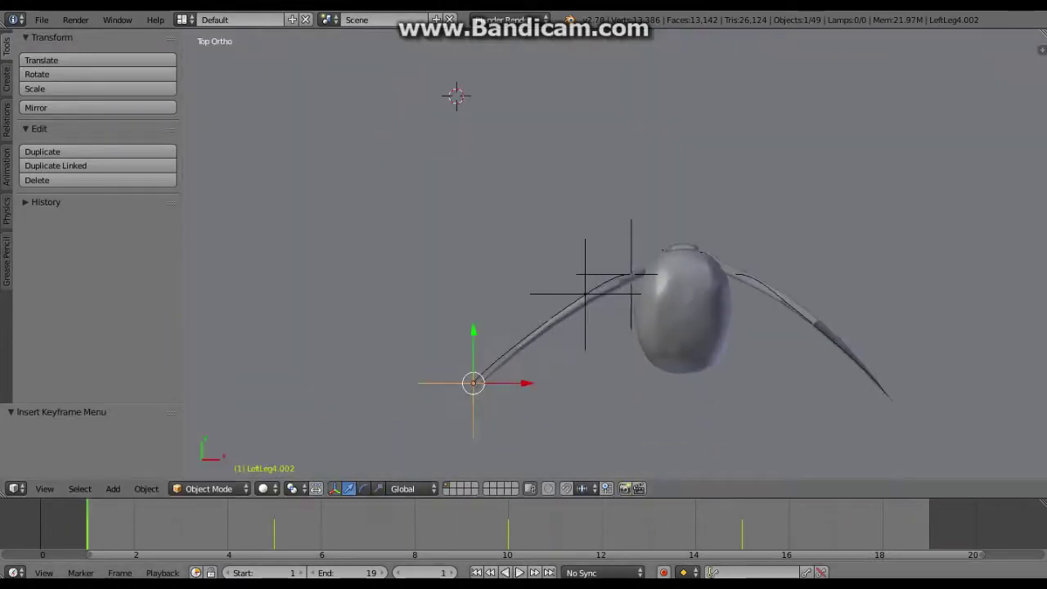
key(Escape)
key(g)
key(y)
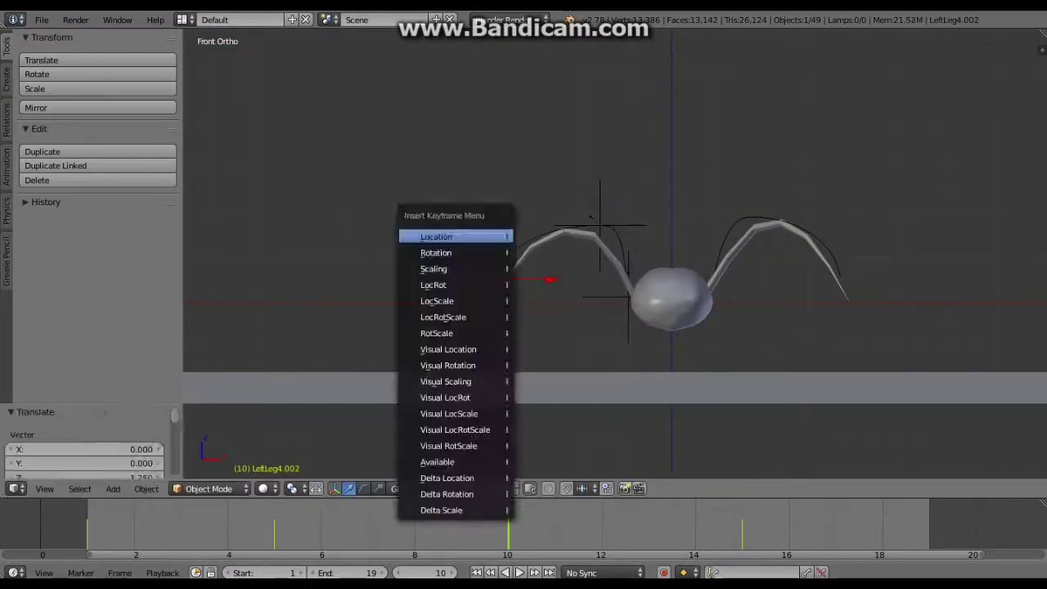
key(Up)
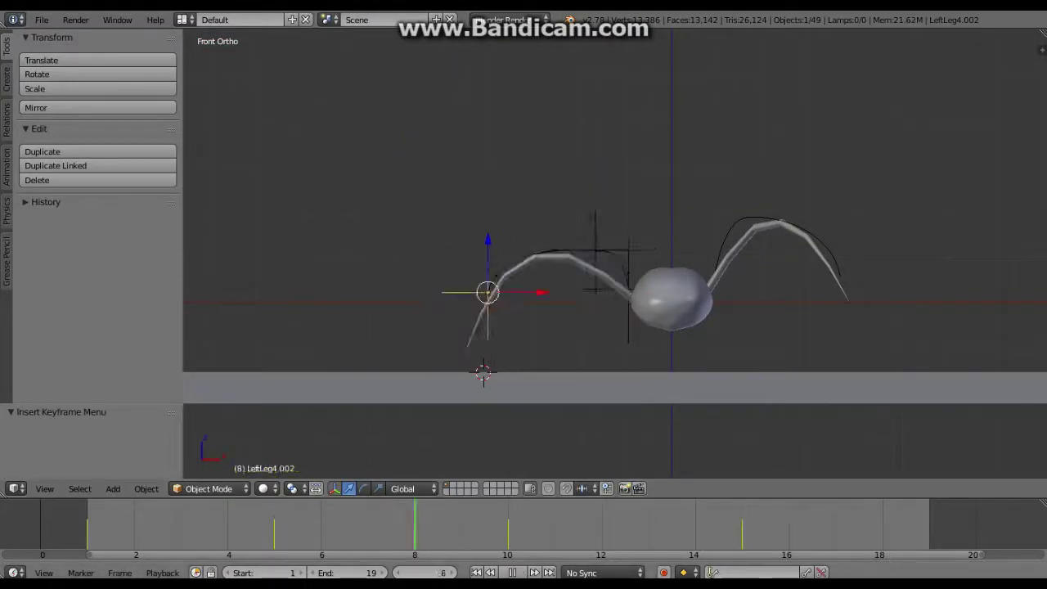
key(i)
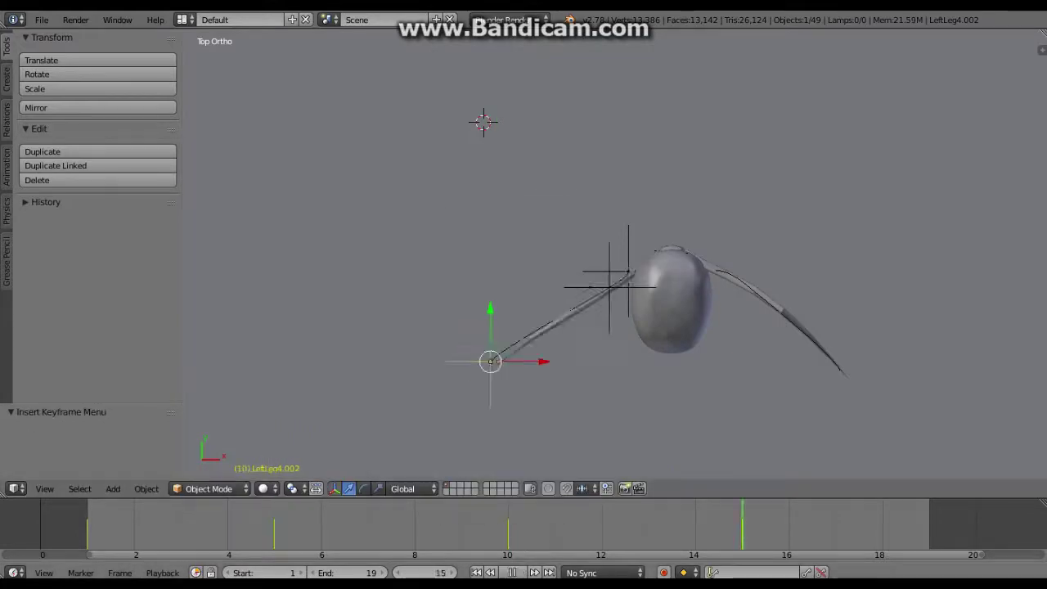
key(Up)
key(alt+a)
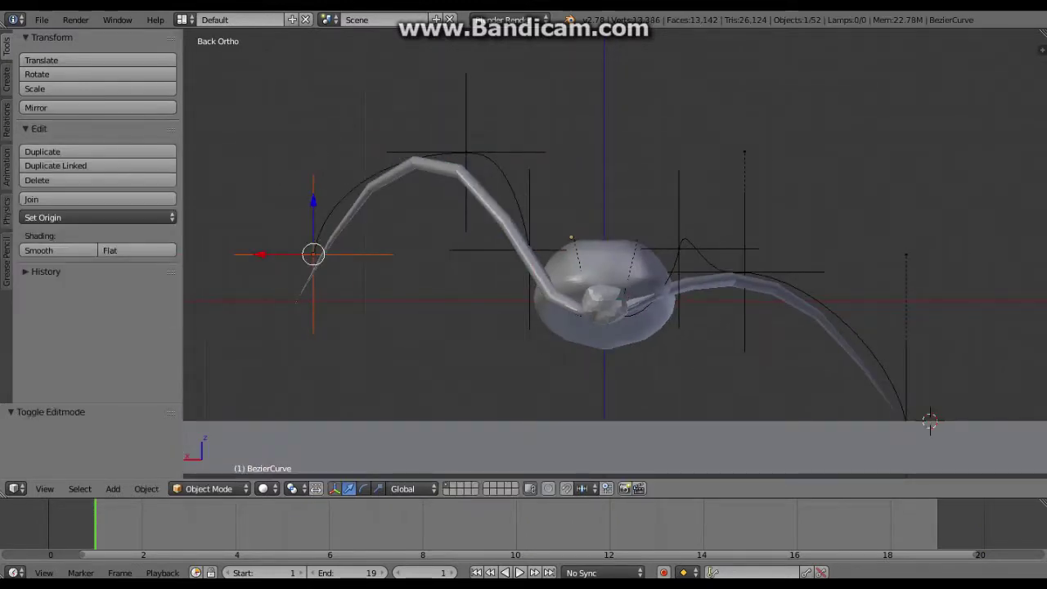
Step: Lower and key the hooked empty, then raise and key the second leg's upper empty
key(g)
key(Return)
key(i)
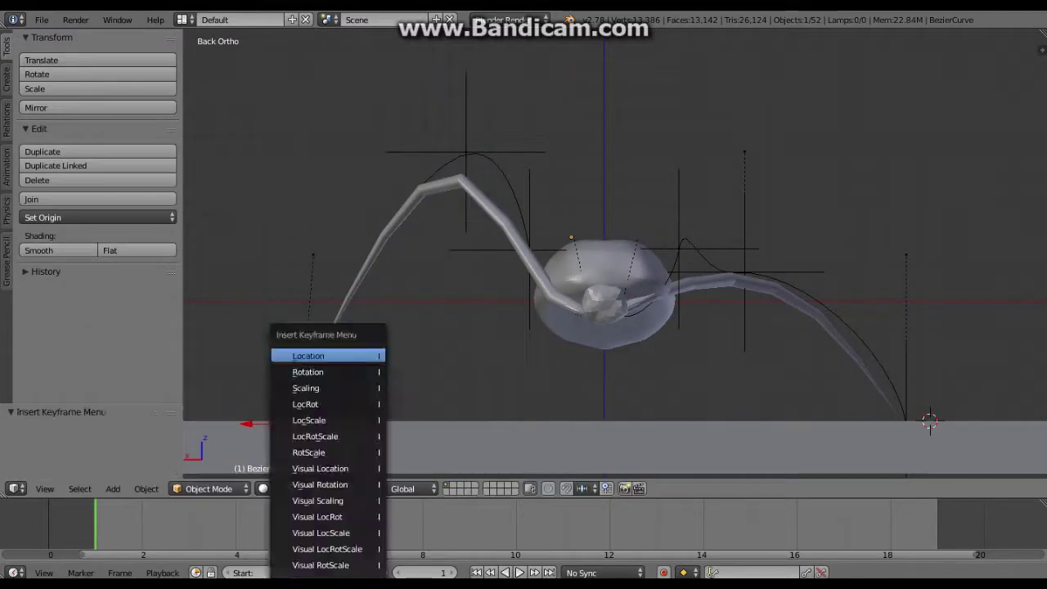
right_click(448, 181)
key(g)
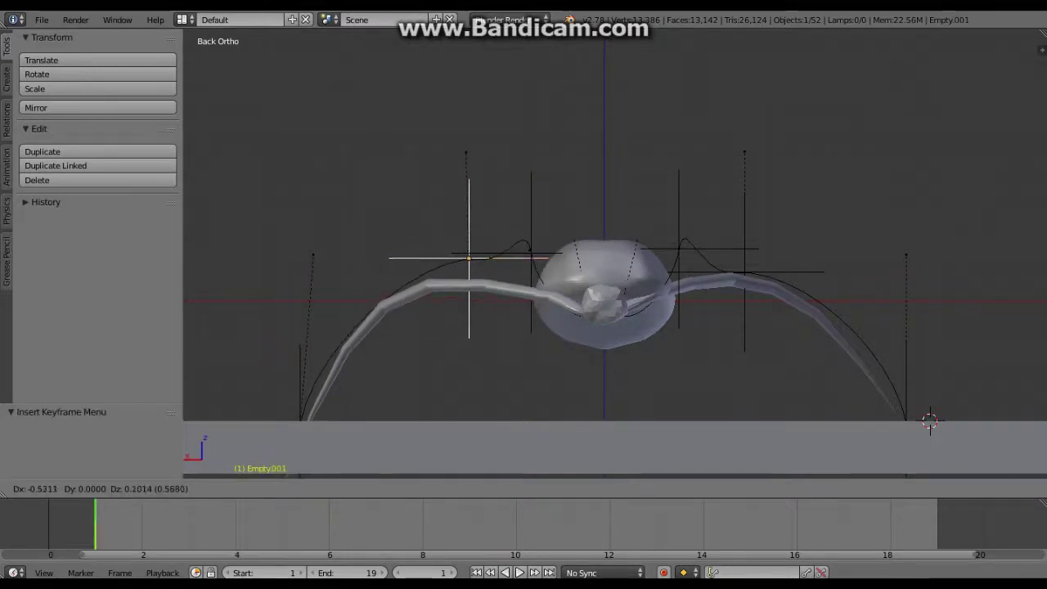
key(Return)
key(Right)
key(Right)
key(Right)
key(g)
key(Return)
Step: Move the second leg's foot empty to lift the leg, keying its location
right_click(300, 423)
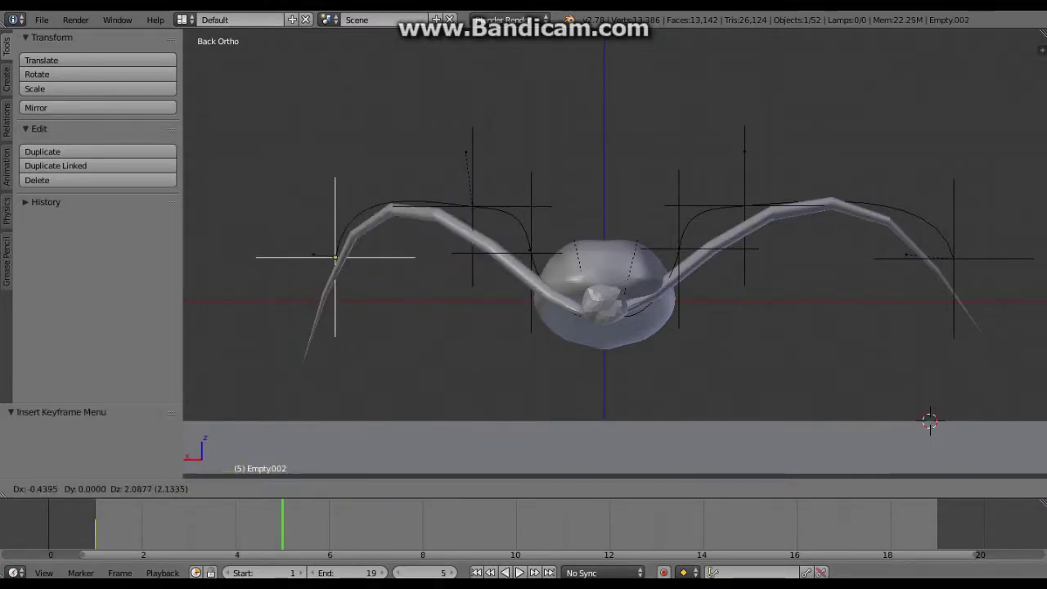
key(Return)
key(i)
key(Return)
key(Right)
key(Right)
key(Right)
key(Right)
key(Right)
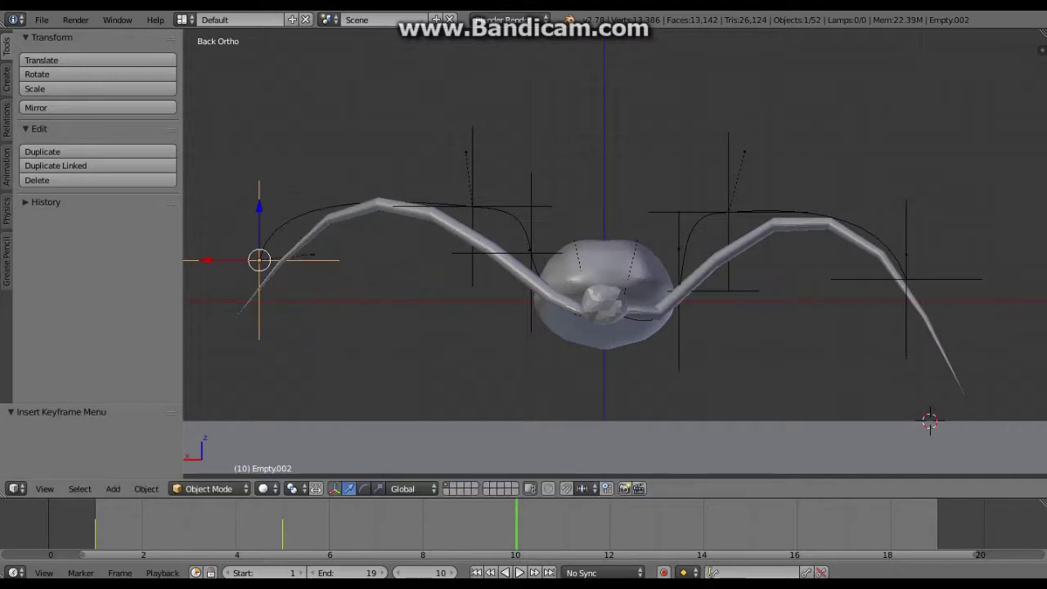
key(g)
key(Return)
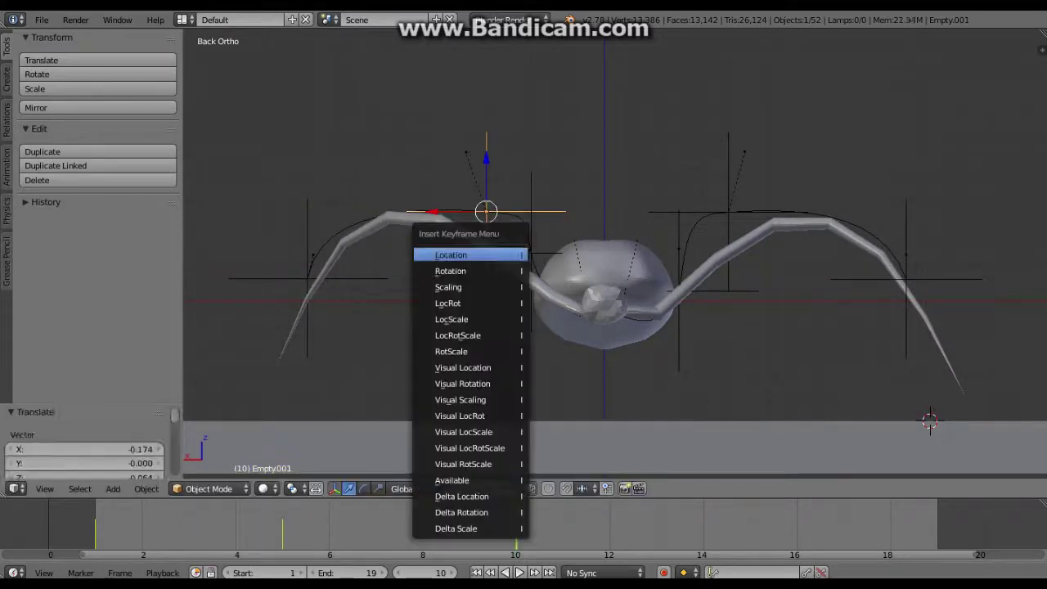
key(Return)
Step: Key the foot empty's location at frames 10 and 15
key(i)
key(Return)
key(Right)
key(Right)
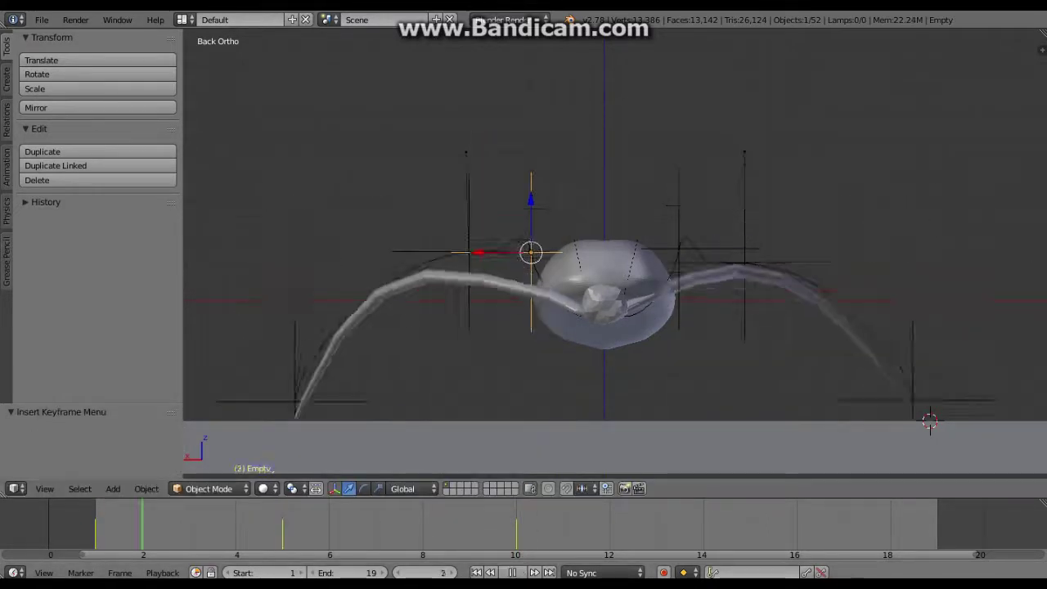
key(Right)
key(Right)
key(Right)
key(i)
key(Return)
Step: Move and key the upper empty, then the foot empty, for the next pose
right_click(486, 211)
key(g)
key(Return)
key(i)
key(Return)
right_click(308, 278)
key(g)
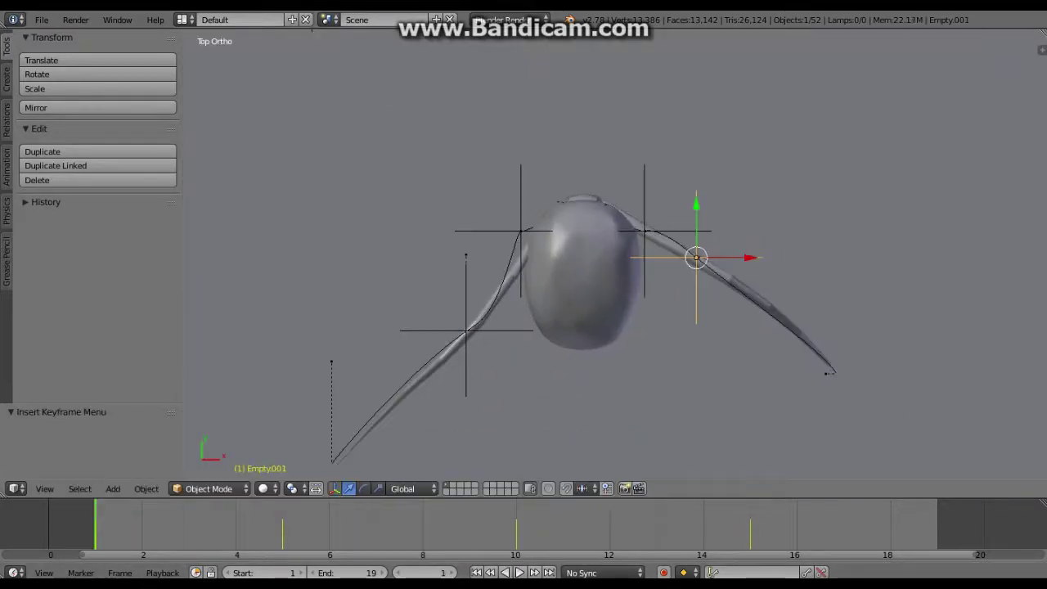
key(i)
key(Return)
key(i)
key(Return)
Step: Rotate the foot empty and key its transform at frame 10
key(Up)
right_click(679, 257)
key(g)
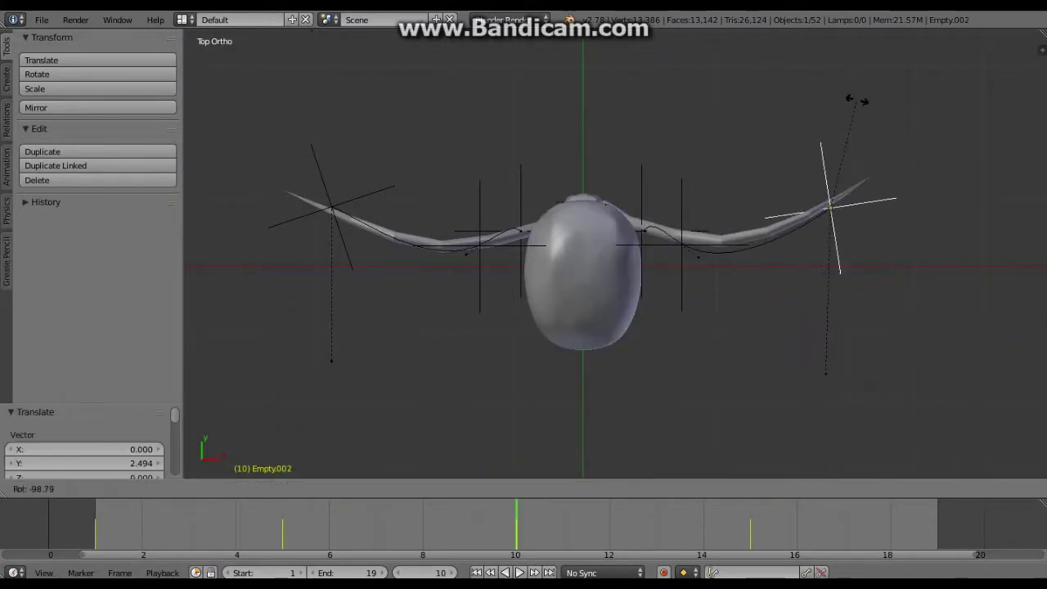
click(858, 100)
key(i)
key(Return)
key(Up)
Step: Return to frame 1, deselect all the leg empties and play the walk cycle
right_click(678, 234)
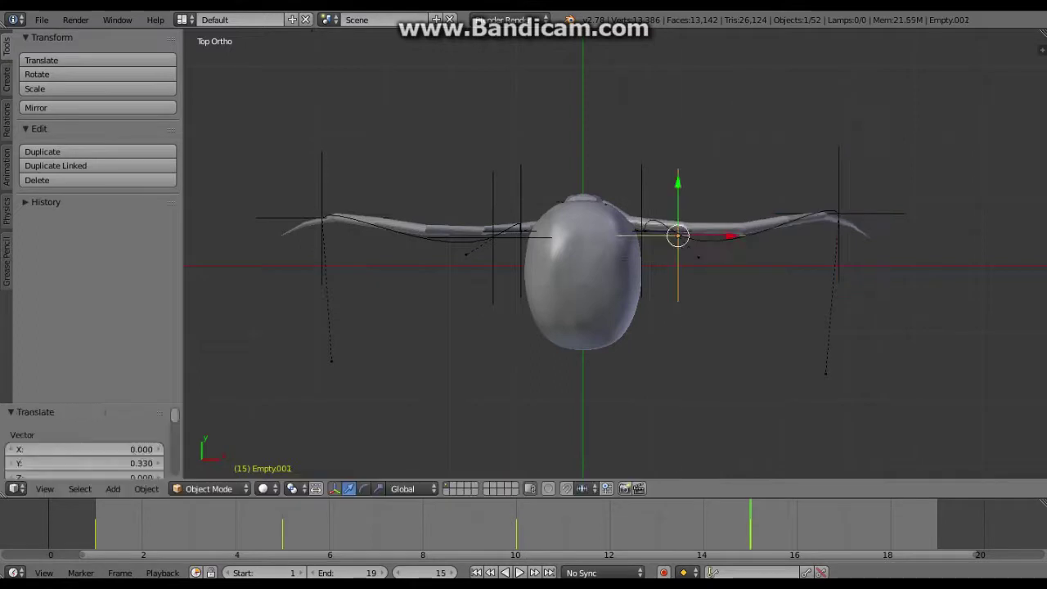
key(shift+Left)
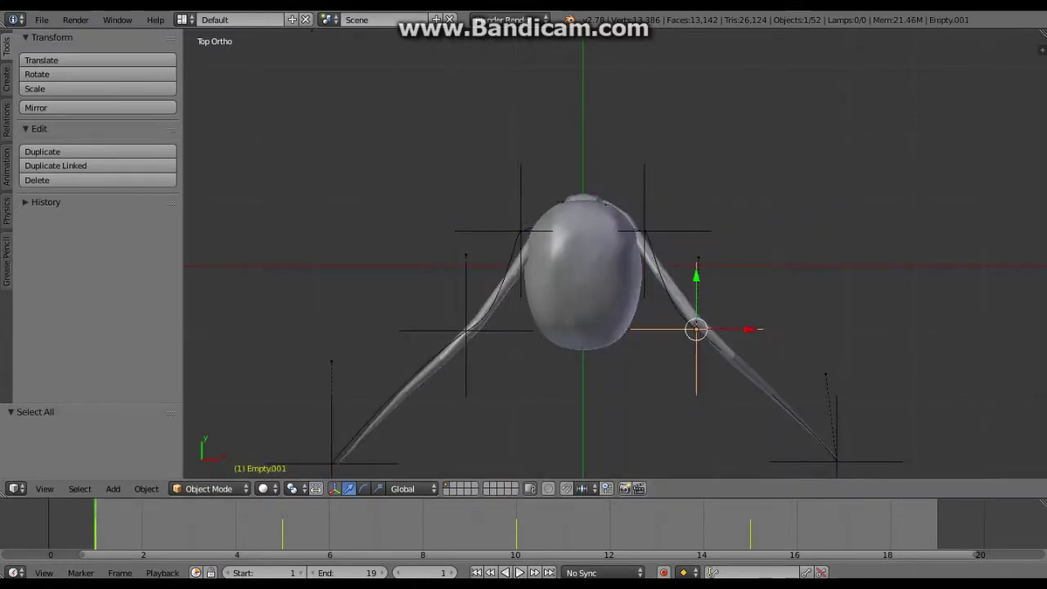
shift+right_click(645, 231)
shift+right_click(696, 330)
key(a)
key(alt+a)
Step: Delete RightLeg4.002's misplaced keyframe, move it sideways, re-key its location and replay the walk
middle_drag(467, 140, 790, 308)
key(alt+a)
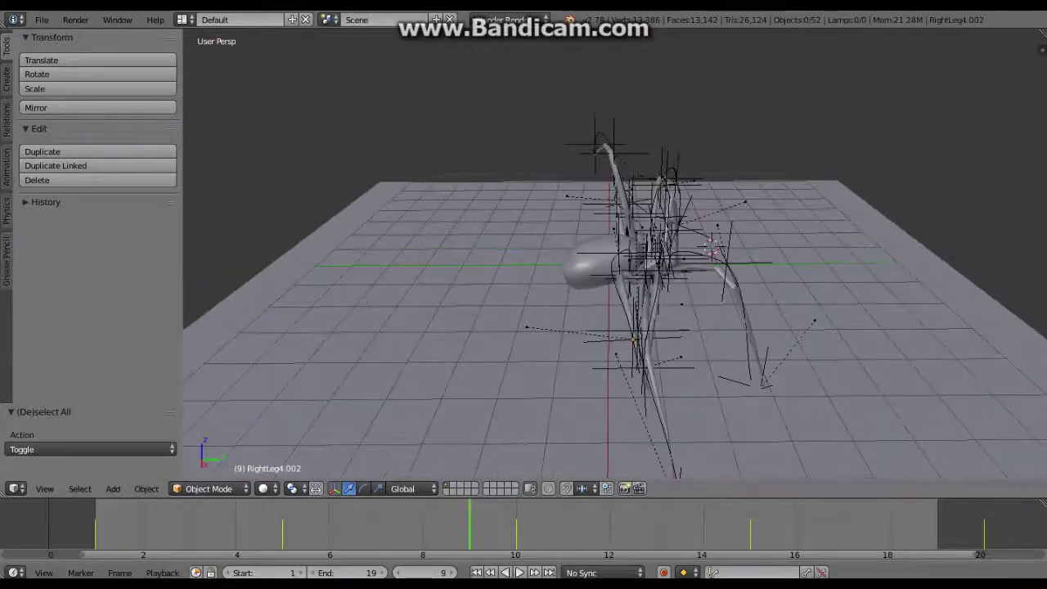
right_click(634, 340)
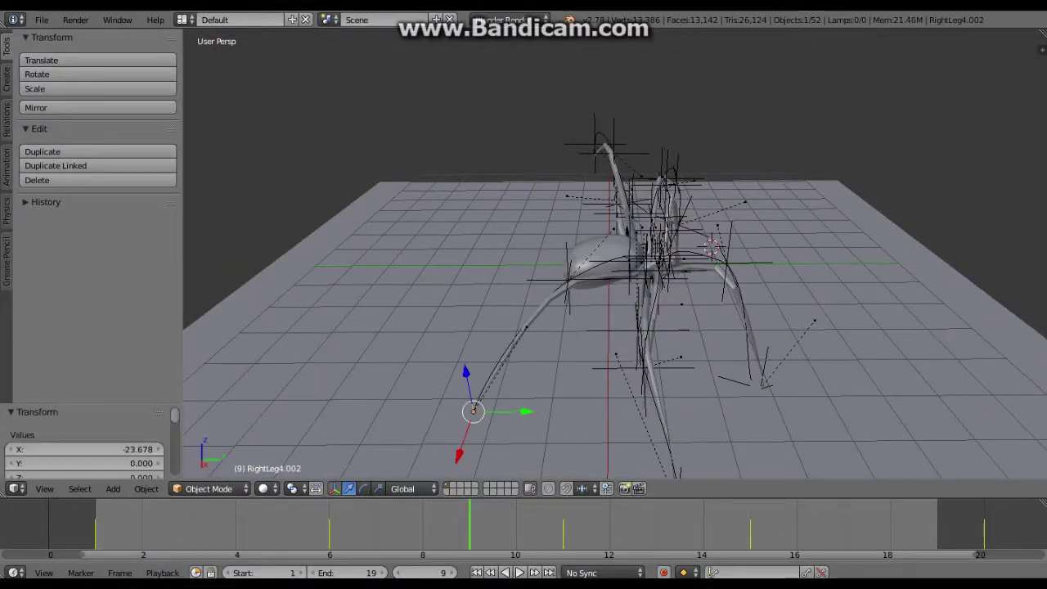
key(alt+a)
key(alt+i)
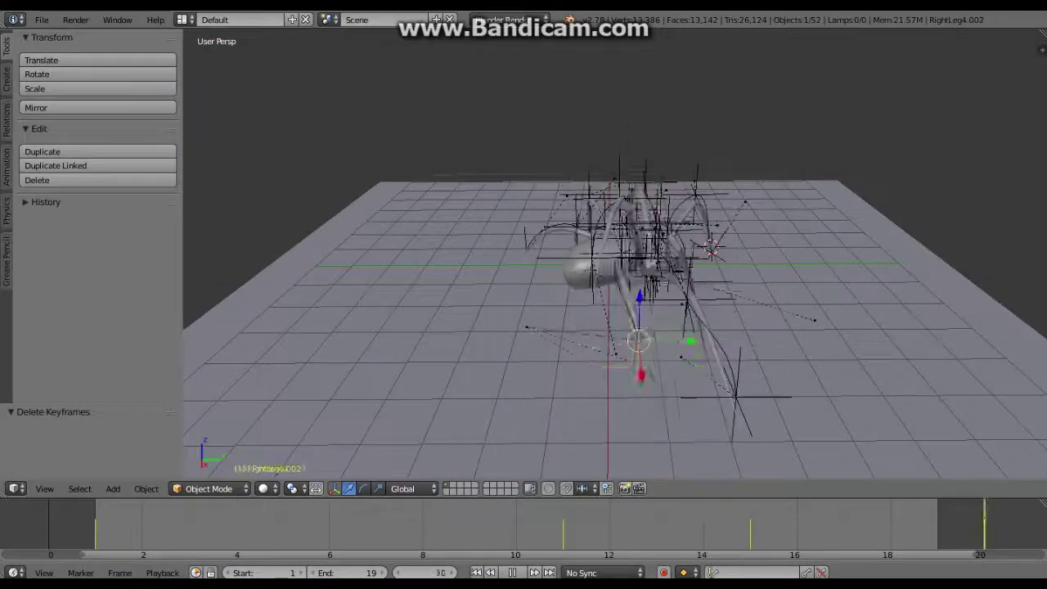
key(g)
key(i)
key(alt+a)
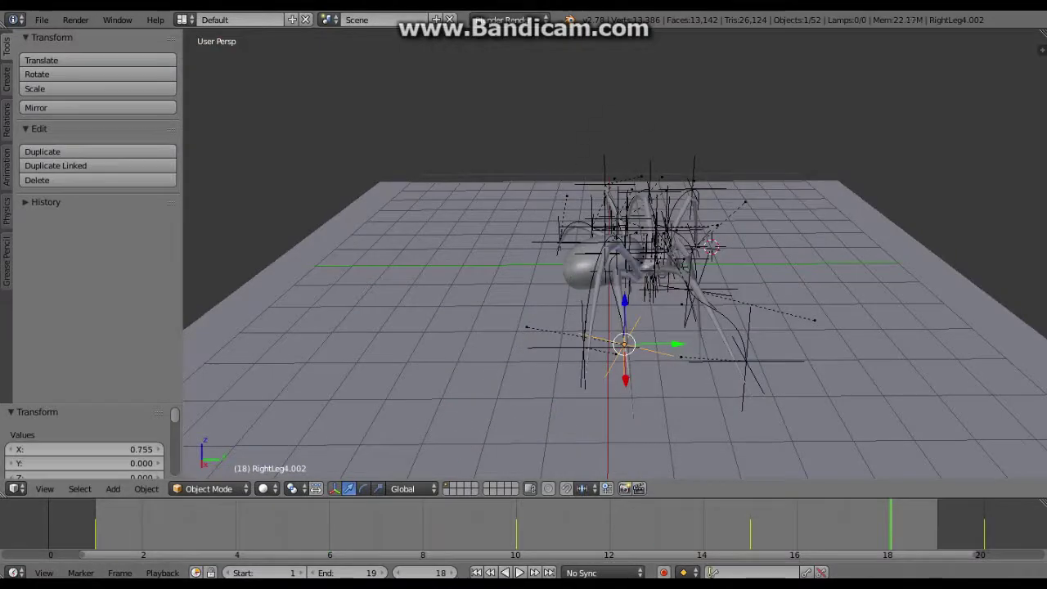
key(a)
key(alt+a)
middle_drag(614, 327, 614, 246)
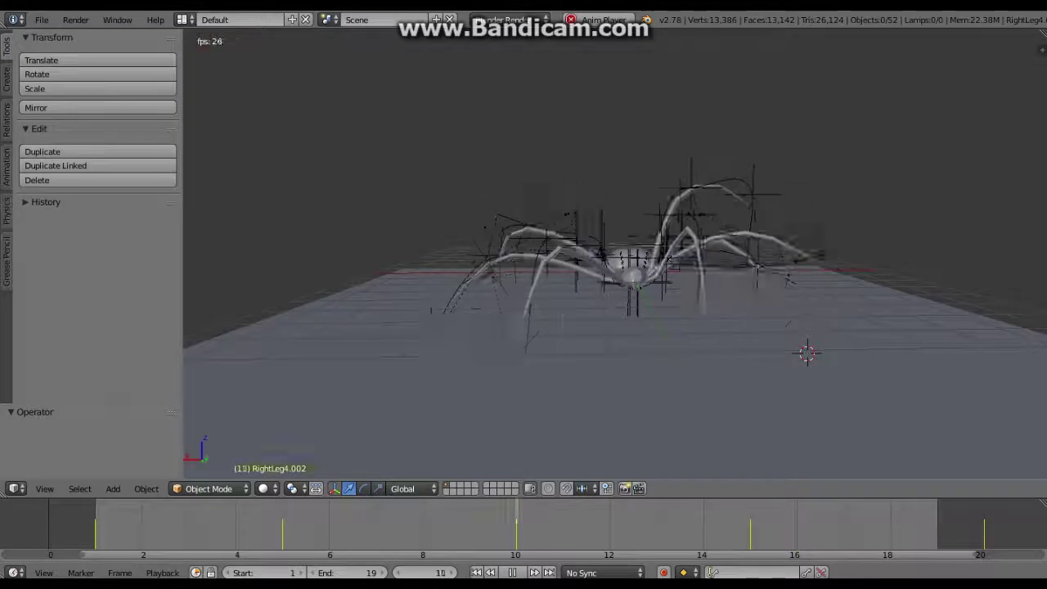
mouse_move(614, 286)
middle_down()
mouse_move(613, 368)
mouse_move(614, 311)
mouse_move(532, 310)
mouse_move(491, 294)
middle_up()
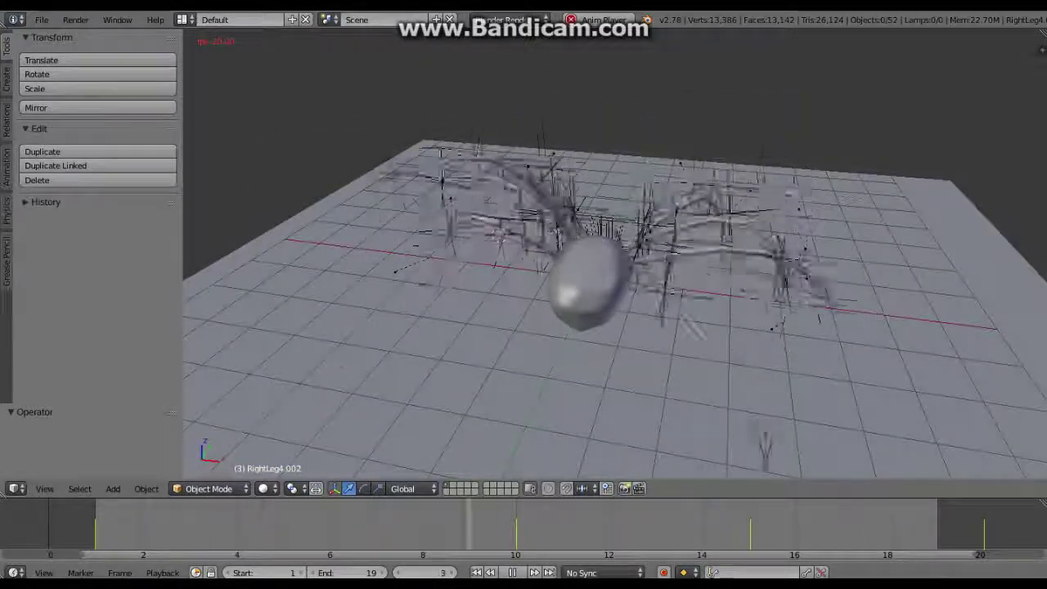
mouse_move(614, 311)
middle_down()
mouse_move(532, 327)
mouse_move(507, 311)
middle_up()
middle_drag(613, 328, 622, 262)
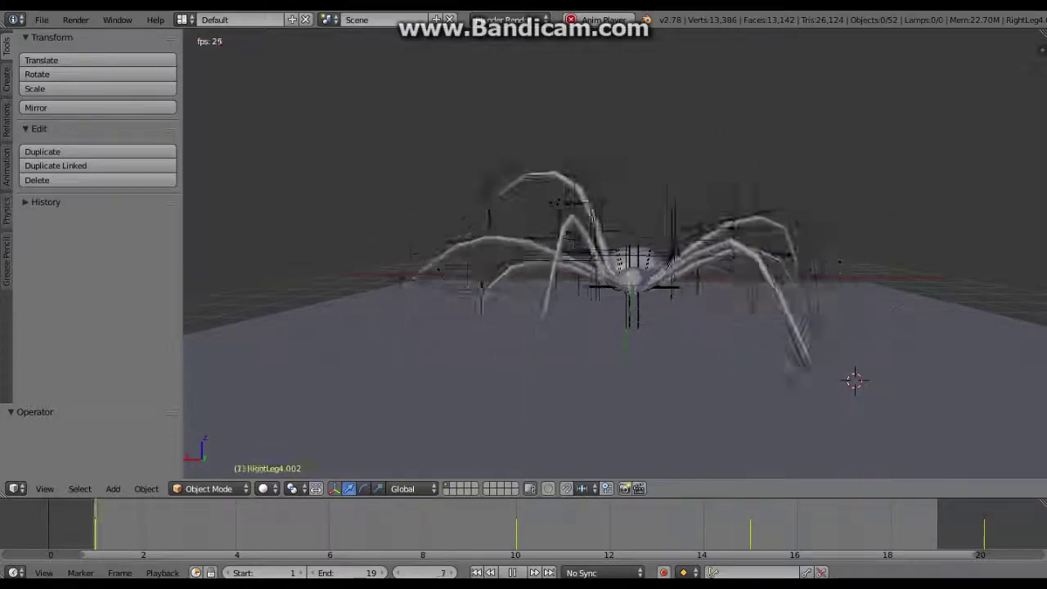
mouse_move(622, 262)
middle_down()
mouse_move(621, 360)
mouse_move(622, 270)
middle_up()
middle_drag(876, 463, 922, 433)
mouse_move(621, 269)
middle_down()
mouse_move(622, 328)
mouse_move(638, 343)
middle_up()
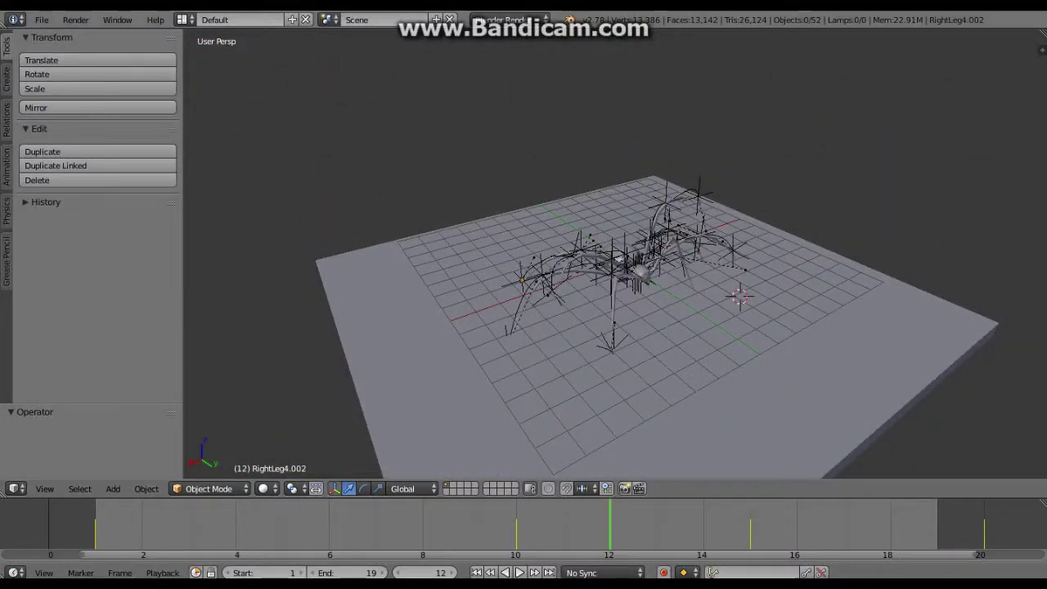